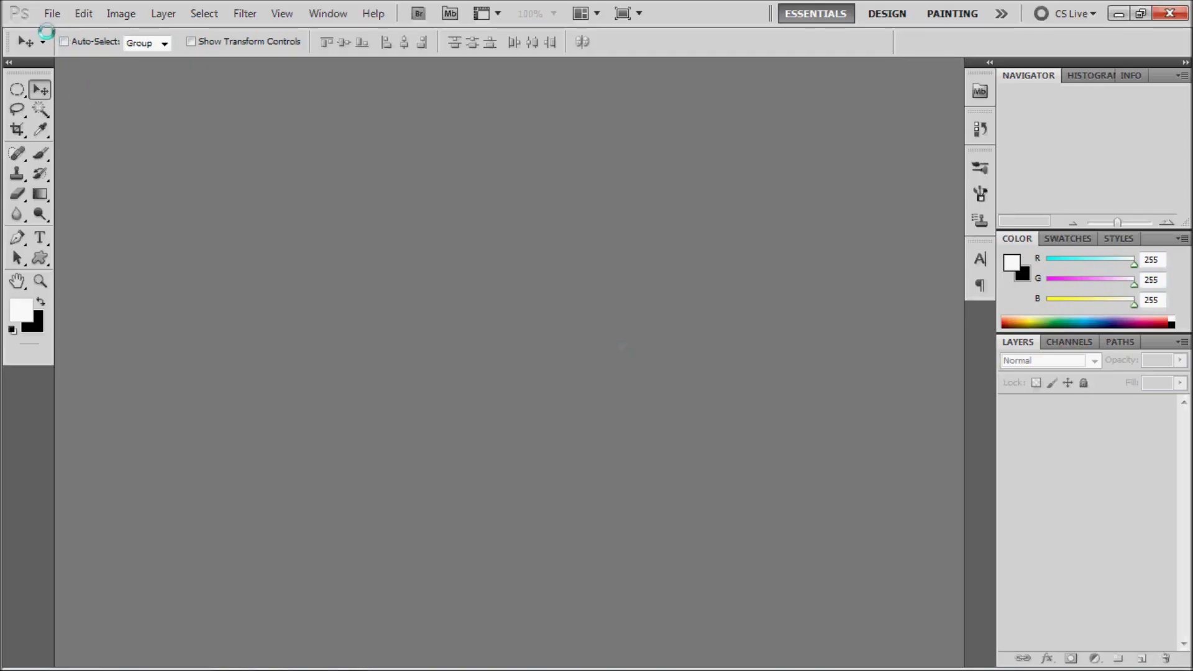
Step: Open the File menu in Photoshop's empty workspace
left_click(48, 12)
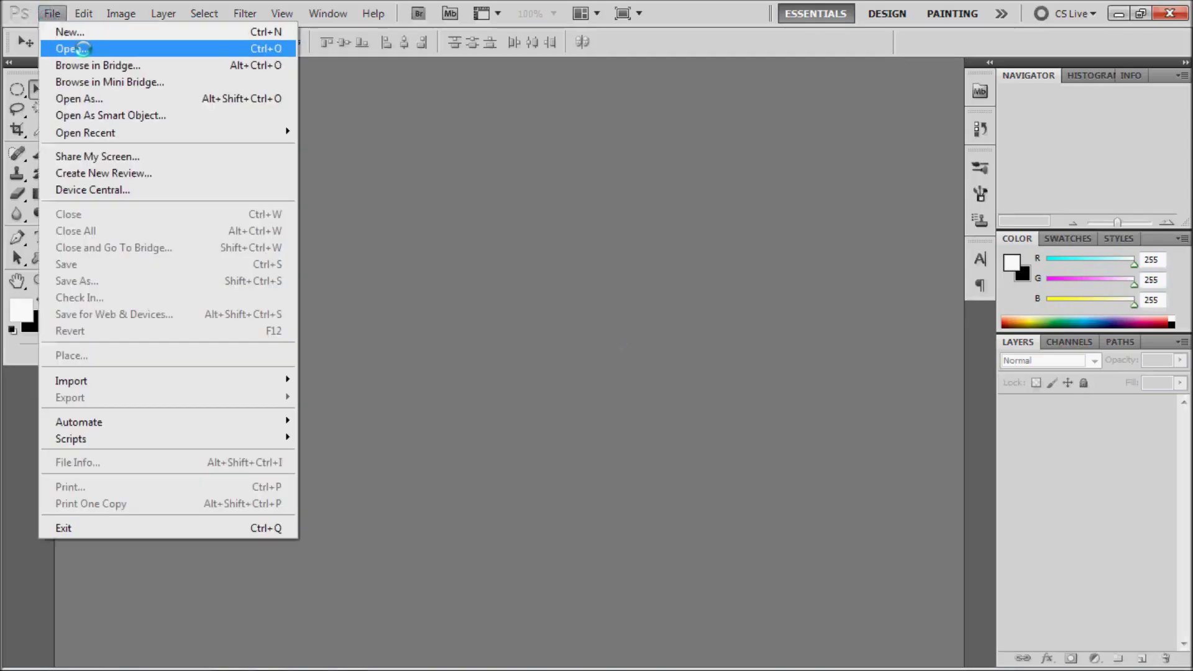
Step: Open the portrait photo from the Imágenes library, copy it, and start a clipboard-sized new document
left_click(75, 45)
left_click(111, 193)
double_click(297, 121)
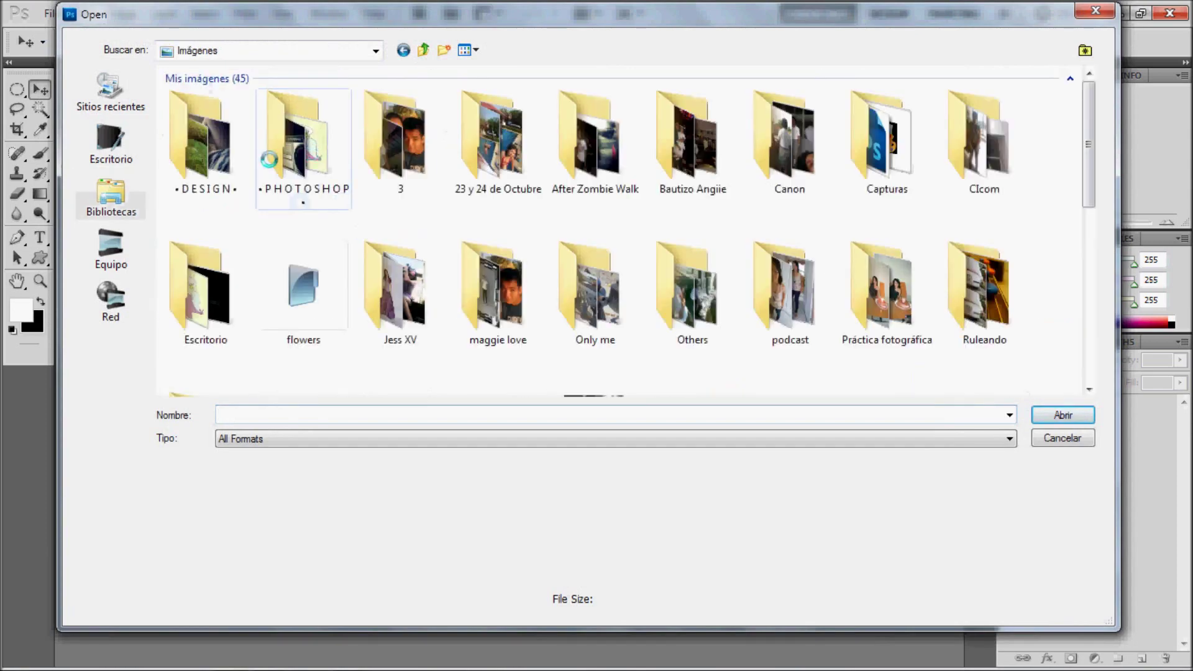
double_click(886, 133)
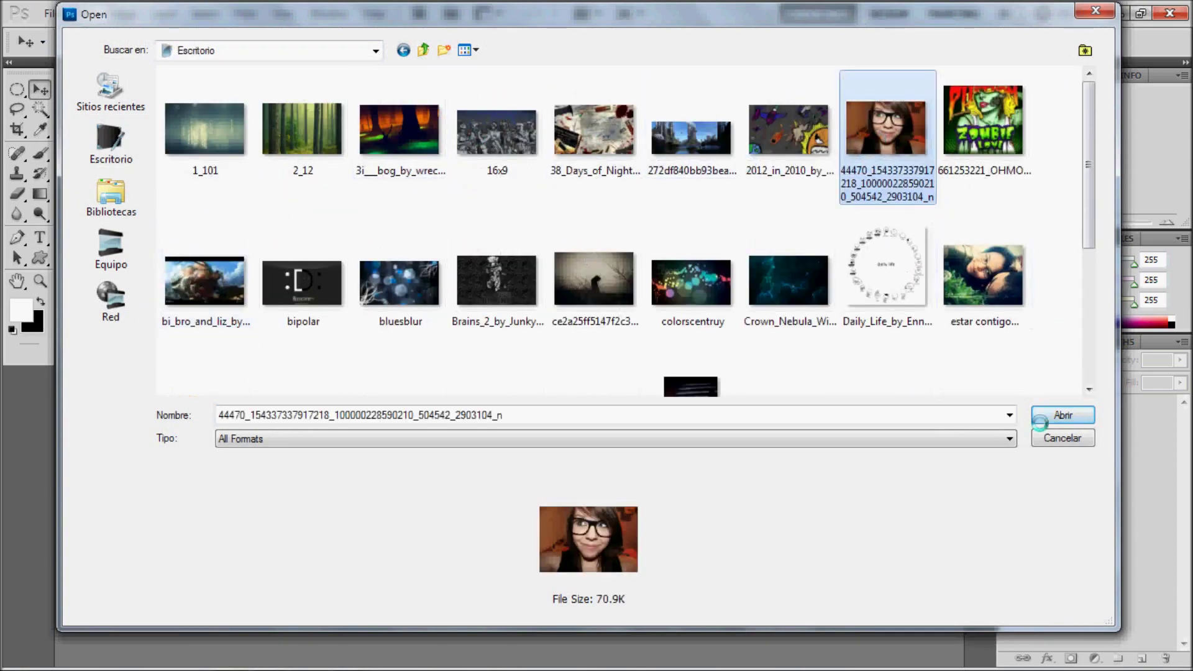
key("ctrl+a")
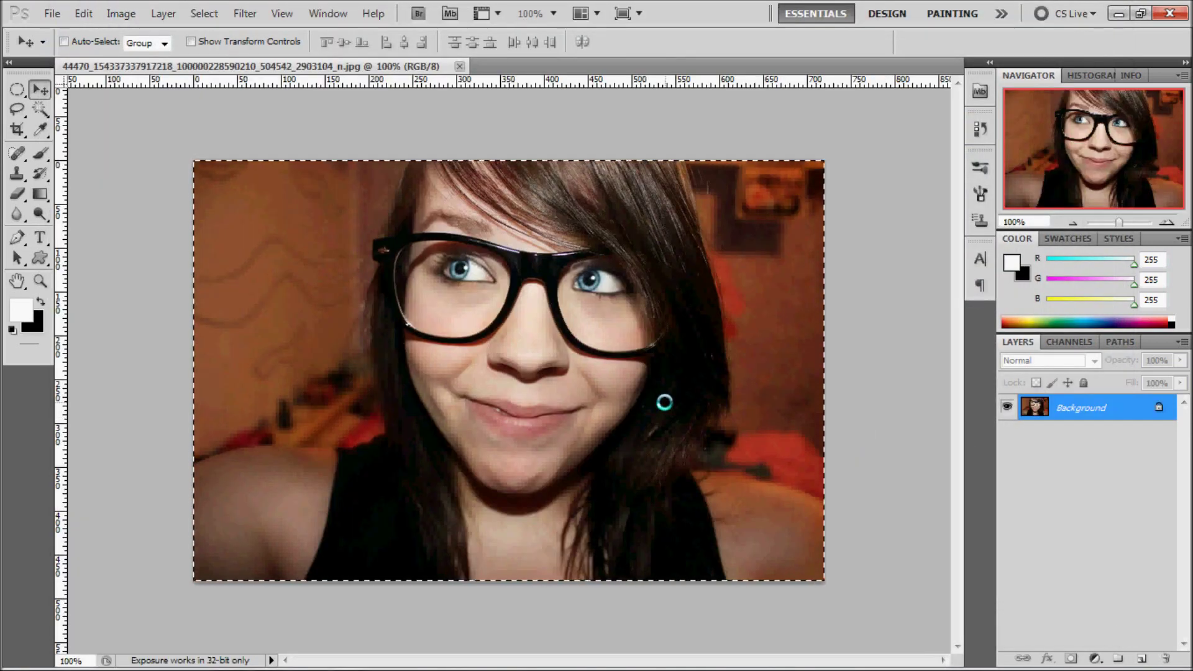
key("ctrl+BackSpace")
key("ctrl+w")
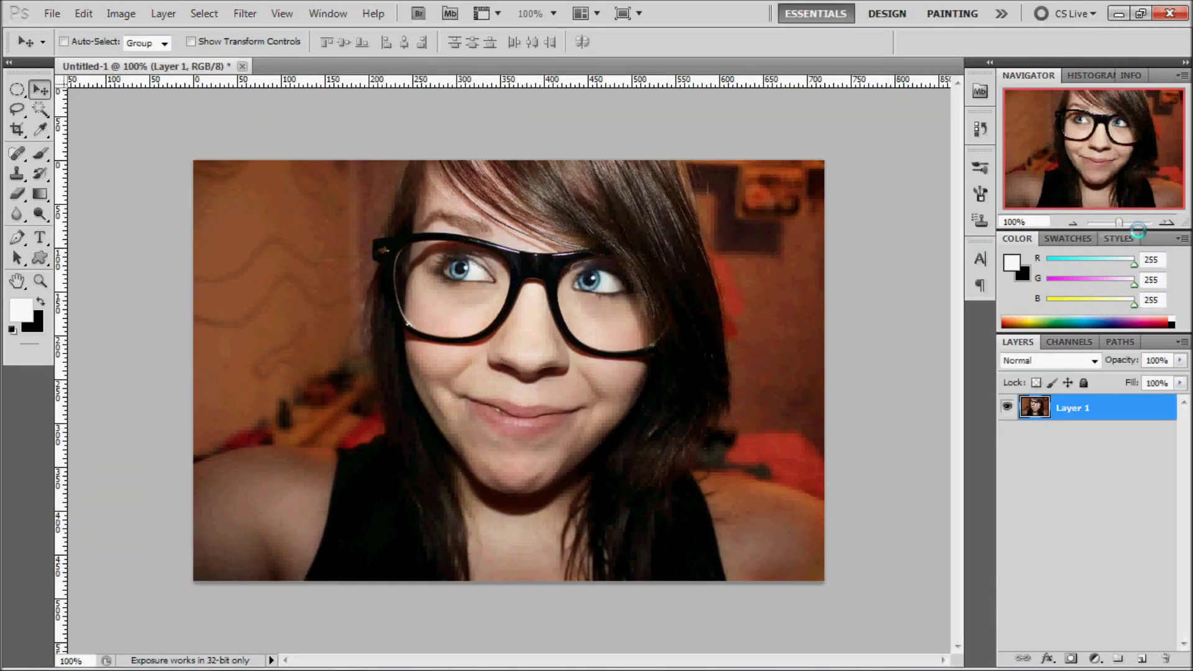
Step: Zoom in closely on the face with the left eye in view
left_click_drag(1118, 222, 1135, 221)
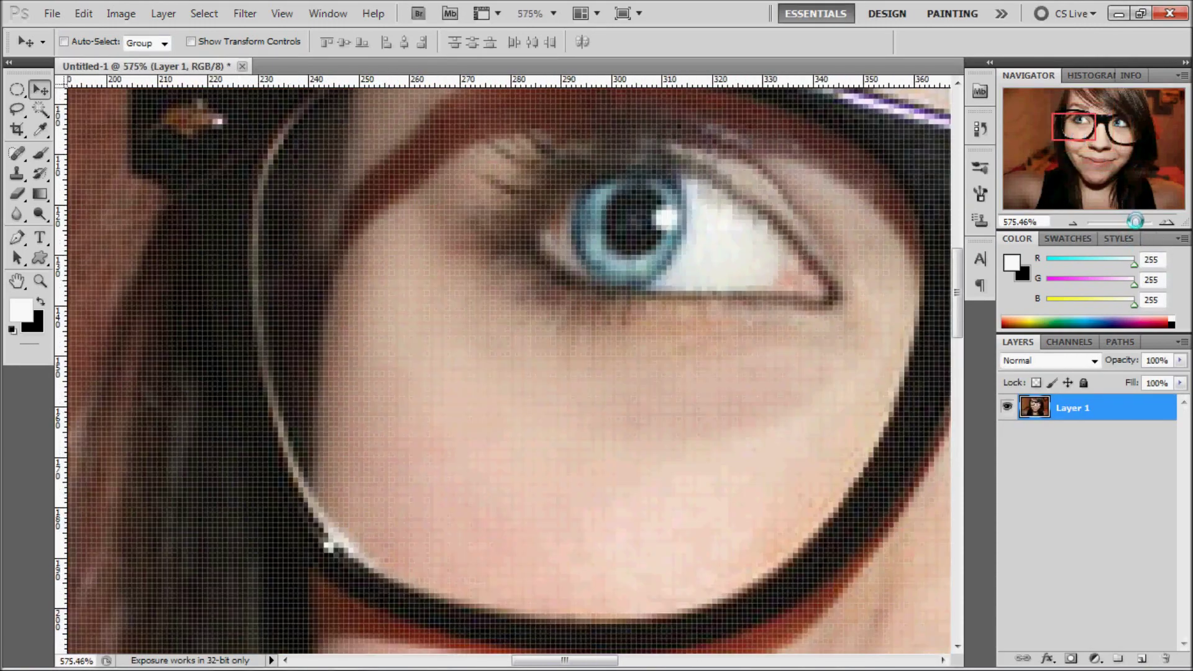
left_click_drag(1073, 127, 1074, 122)
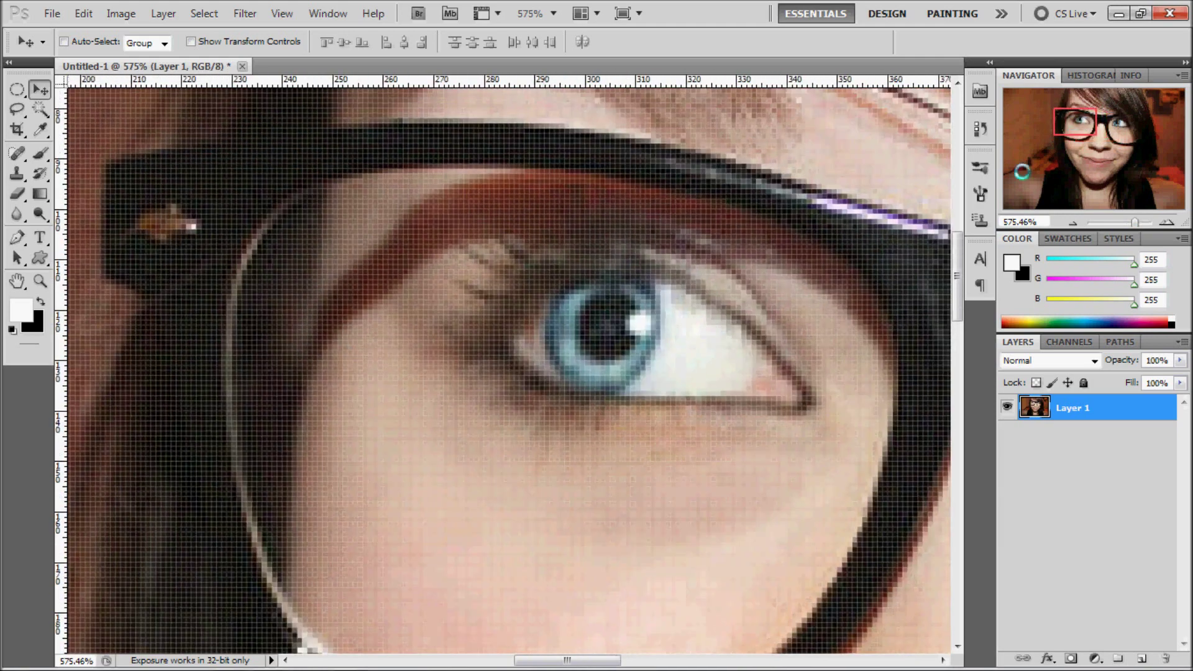
left_click(15, 90)
Step: Select the left iris with an ellipse and fill it white on a new layer
left_click_drag(615, 399, 620, 393)
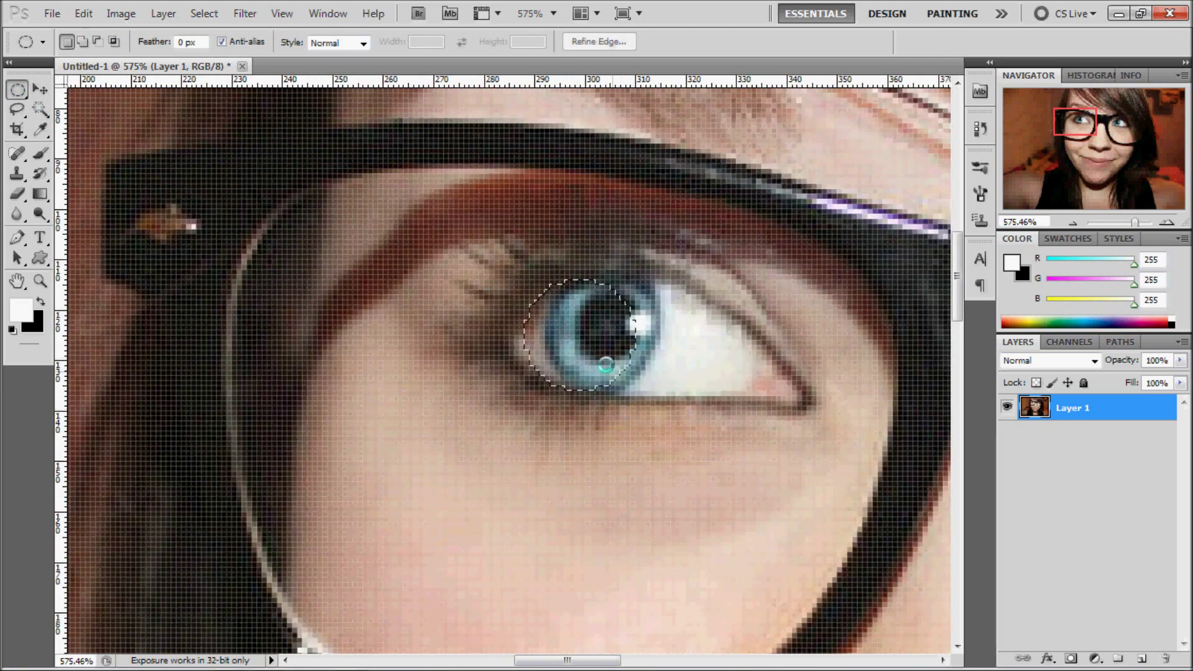
right_click(604, 339)
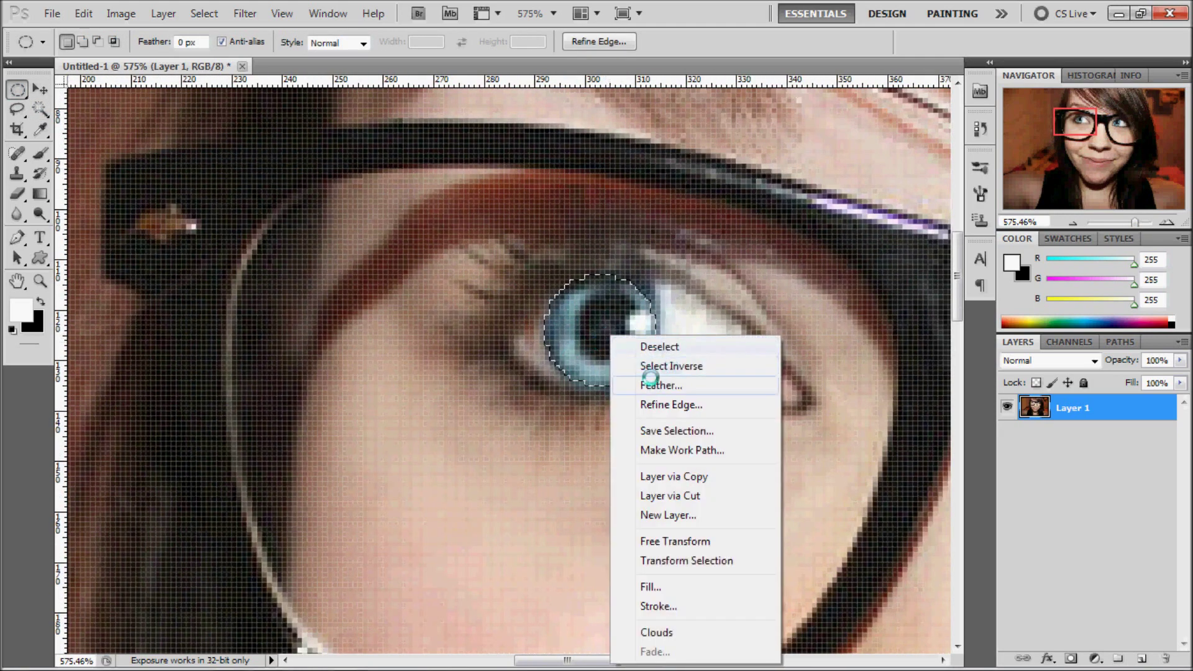
left_click(627, 346)
left_click_drag(653, 380, 547, 280)
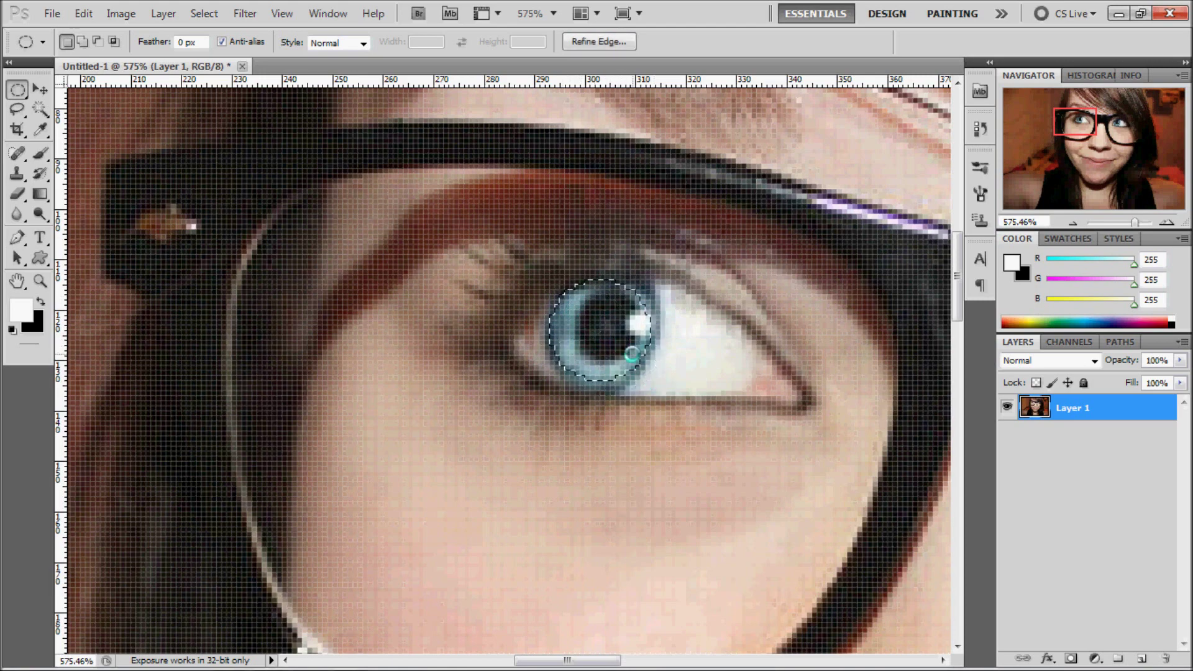
left_click(1140, 656)
right_click(563, 328)
left_click(621, 590)
left_click(631, 197)
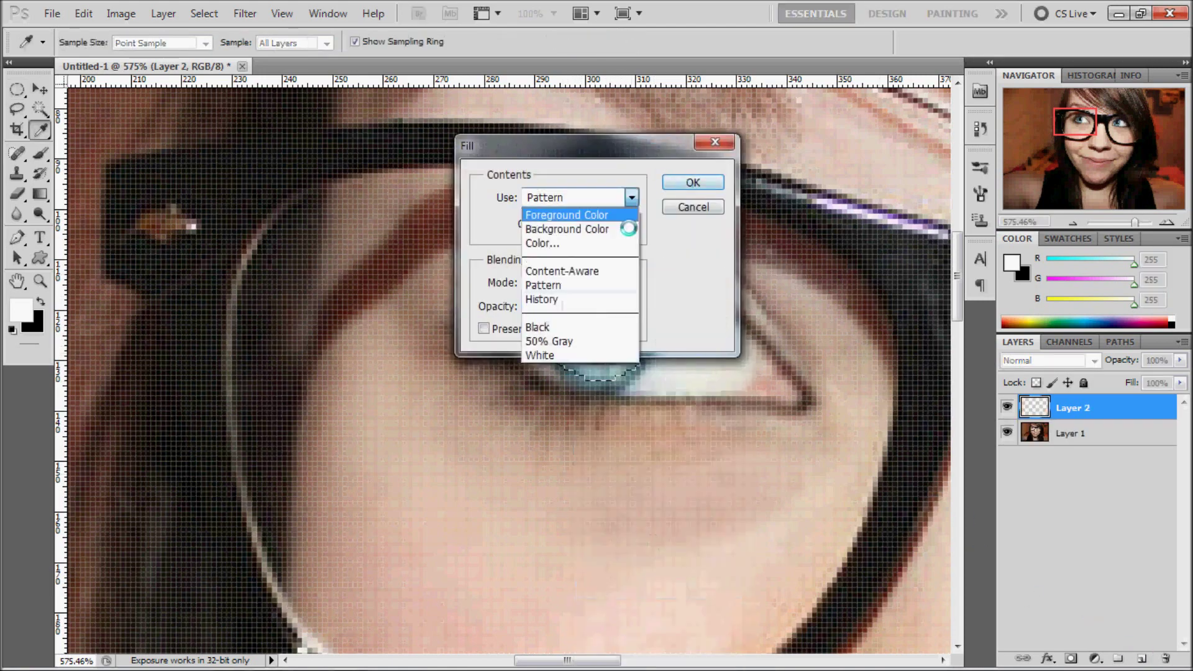
left_click(613, 355)
left_click(693, 182)
Step: Move the circular selection onto the right iris, fill it white, and deselect
key("m")
mouse_move(607, 333)
left_mouse_down()
mouse_move(771, 329)
mouse_move(239, 311)
mouse_move(859, 348)
left_mouse_up()
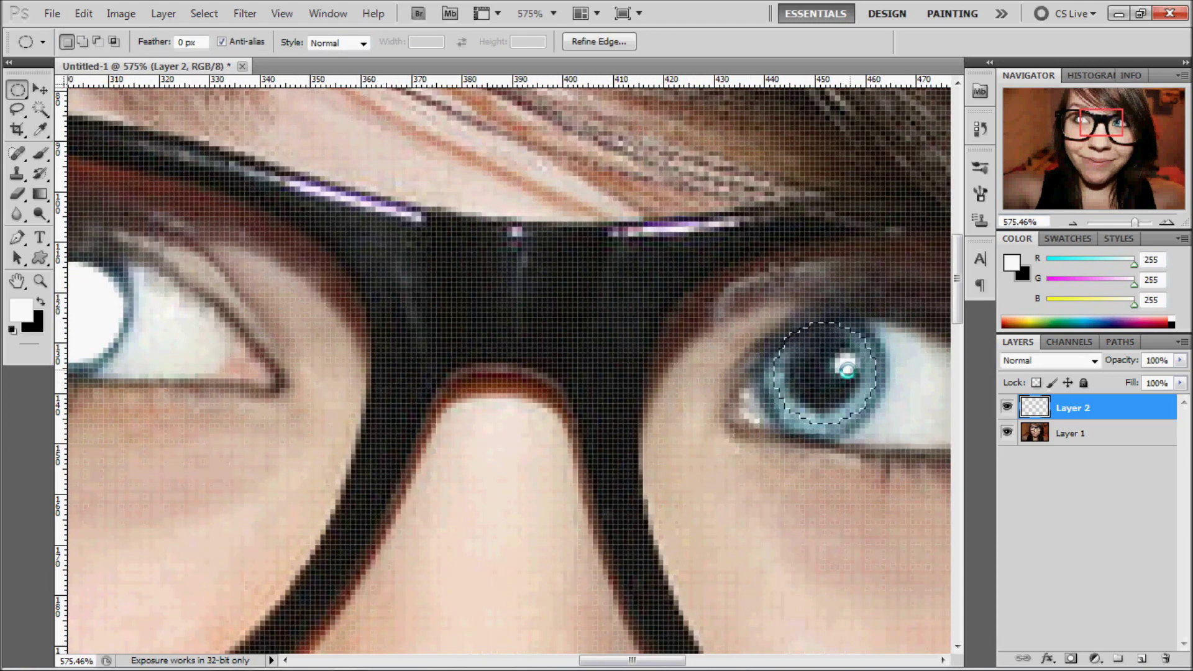
right_click(829, 392)
left_click(869, 307)
left_click(687, 180)
key("ctrl+d")
Step: Lower the white layer's fill to 49% and erase a pupil with a hard round brush
left_click(1179, 382)
left_click_drag(1180, 402, 1135, 402)
left_click_drag(1100, 124, 1085, 119)
left_click(17, 194)
right_click(366, 373)
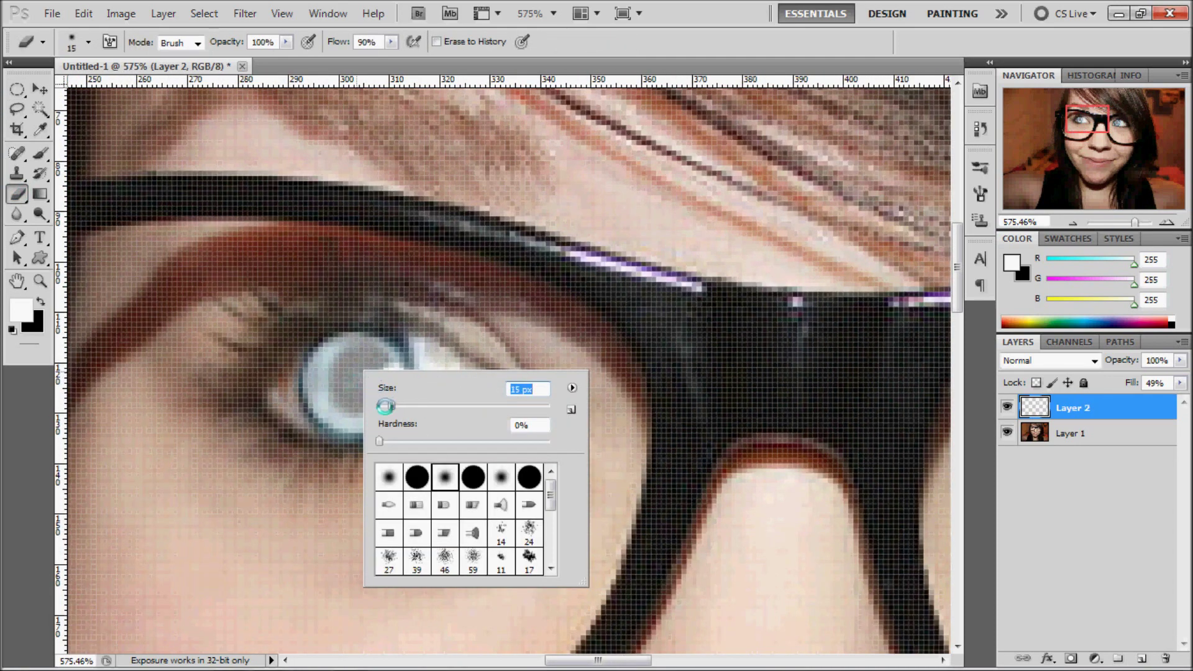
key("Escape")
right_click(509, 409)
left_click(574, 504)
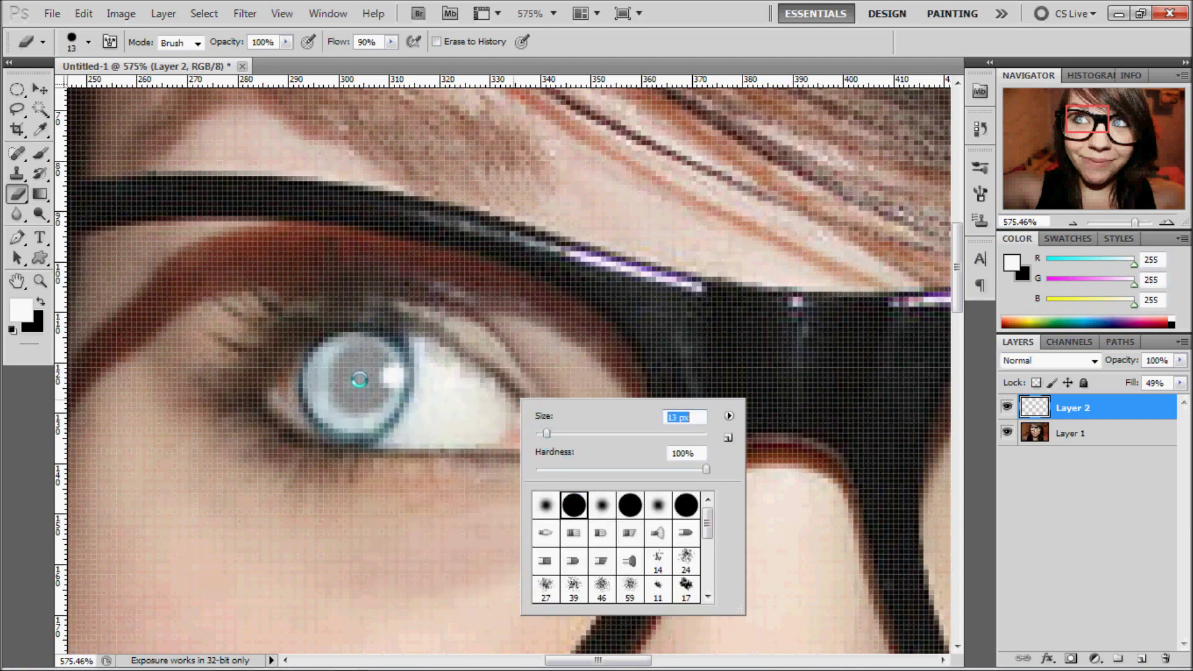
left_click(359, 380)
Step: Restore the white iris layer's fill to 100% with both eyes in view
left_click(1116, 124)
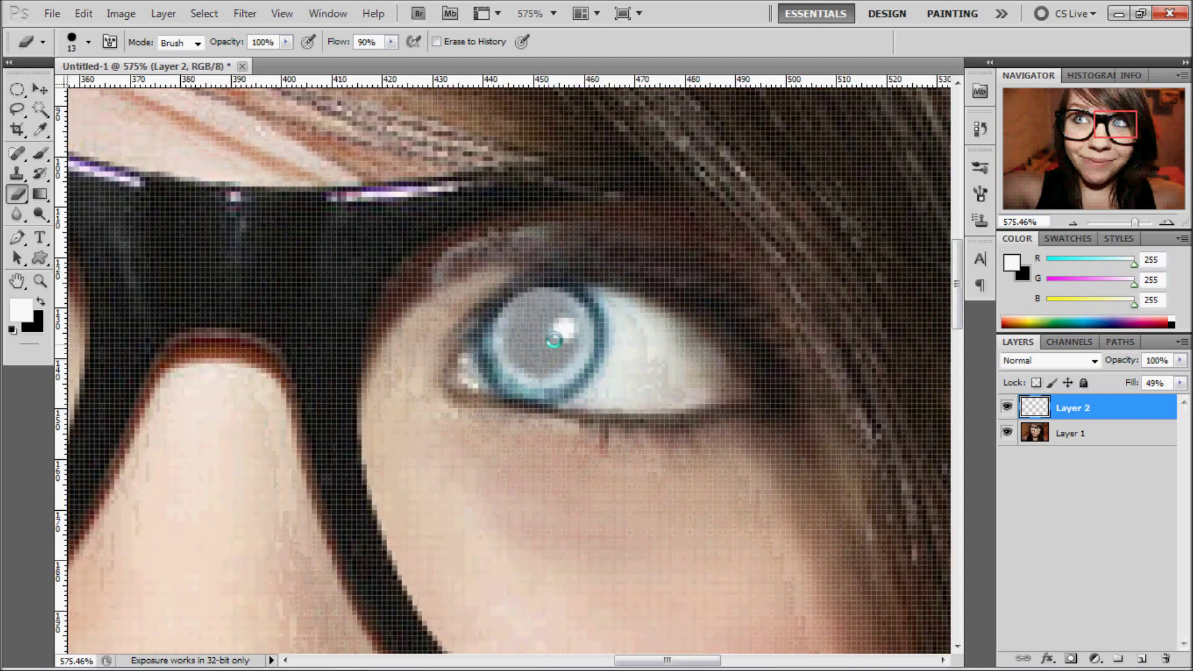
left_click_drag(1133, 221, 1125, 222)
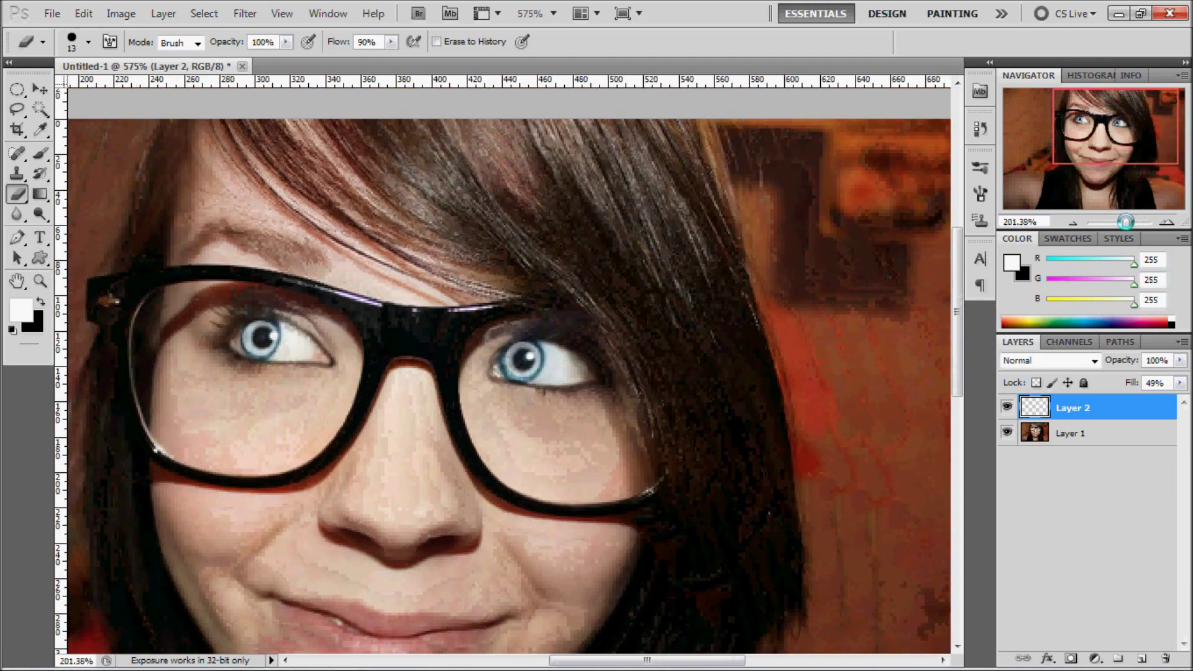
left_click_drag(1180, 383, 1182, 401)
left_click(1101, 434)
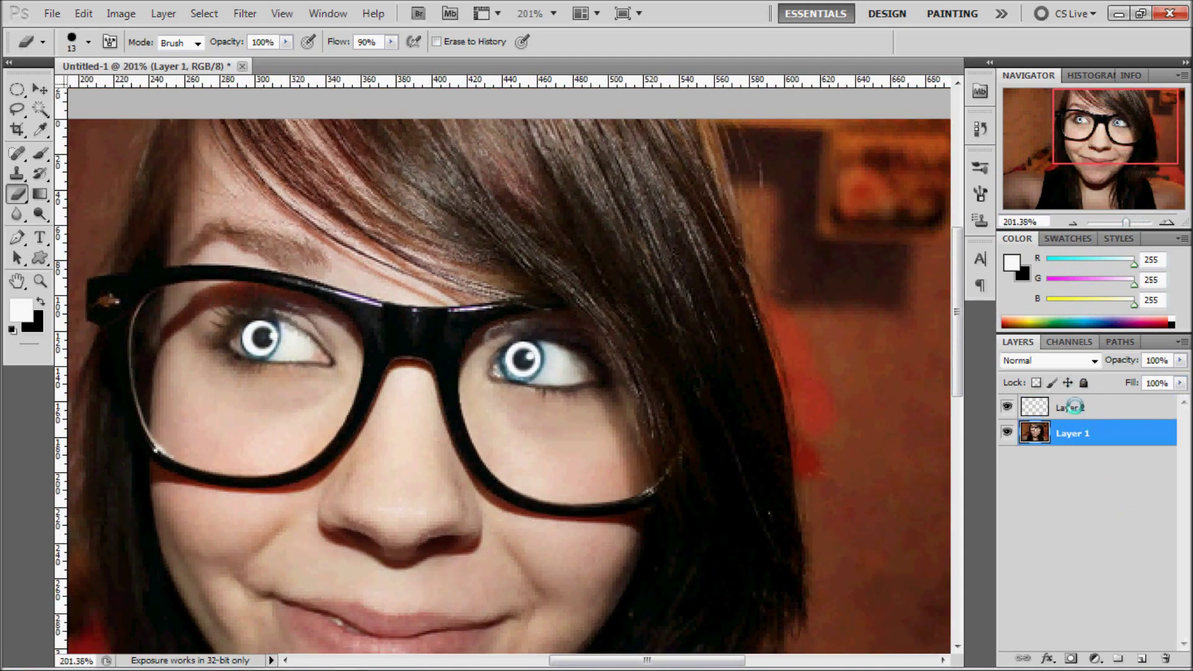
Step: Blur the white iris layer with Gaussian Blur radius 1.8 and add two Overlay copies
left_click(1069, 408)
left_click(245, 13)
left_click(484, 240)
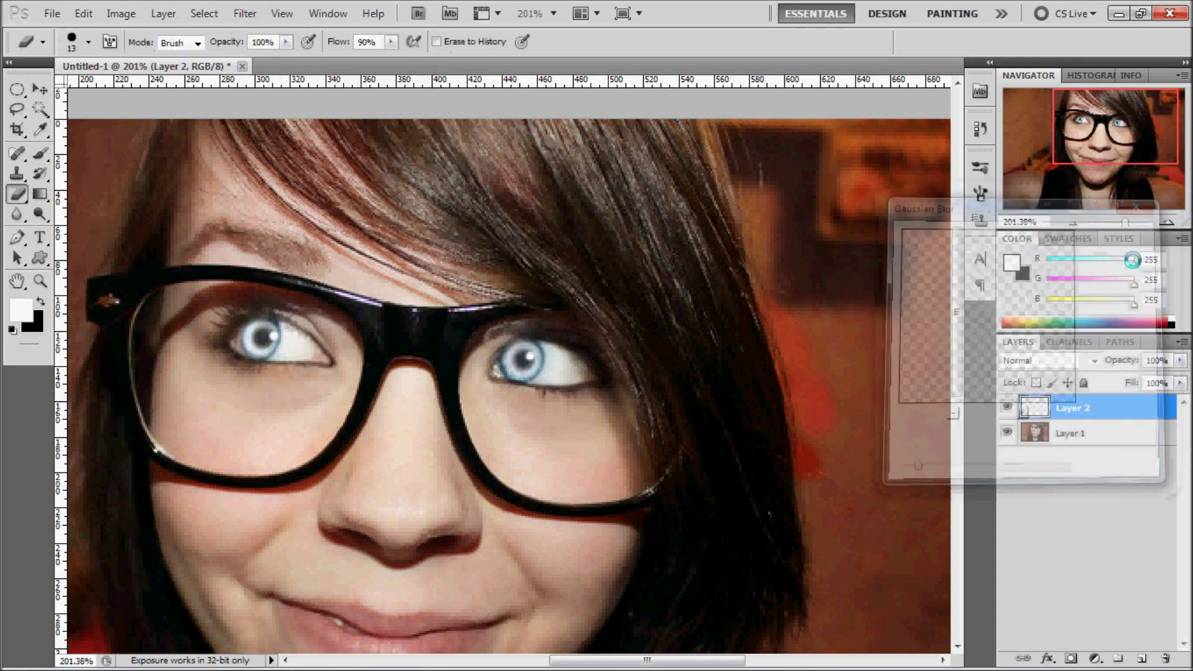
left_click(1093, 361)
left_click(1050, 223)
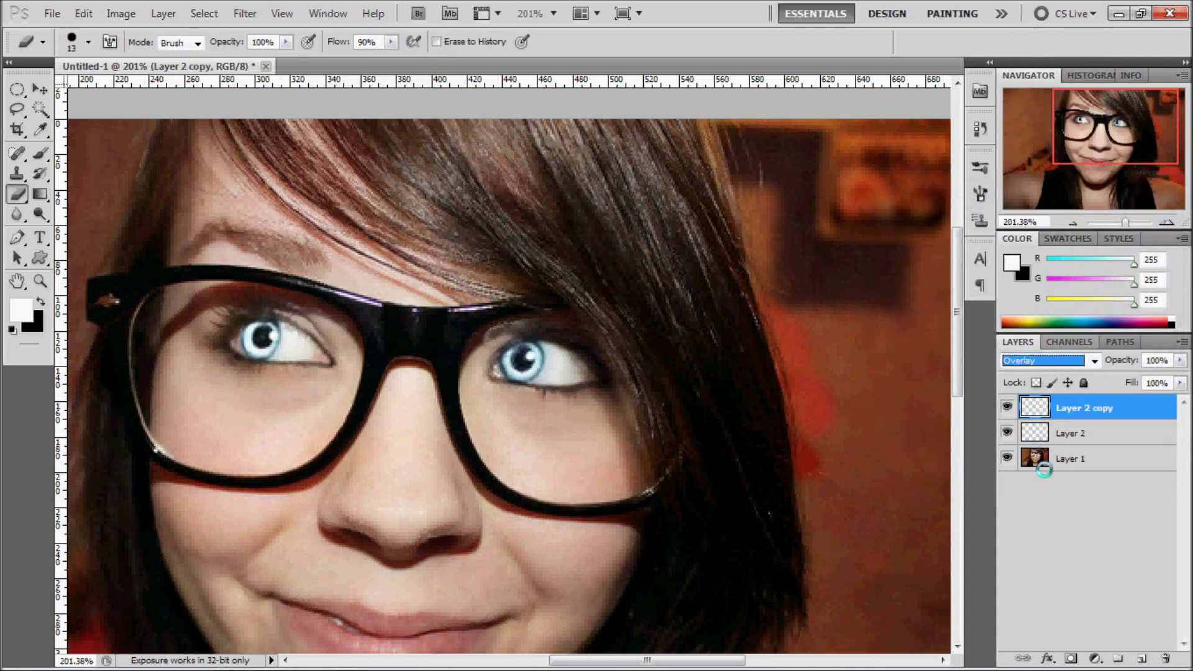
key("ctrl+j")
key("ctrl+1")
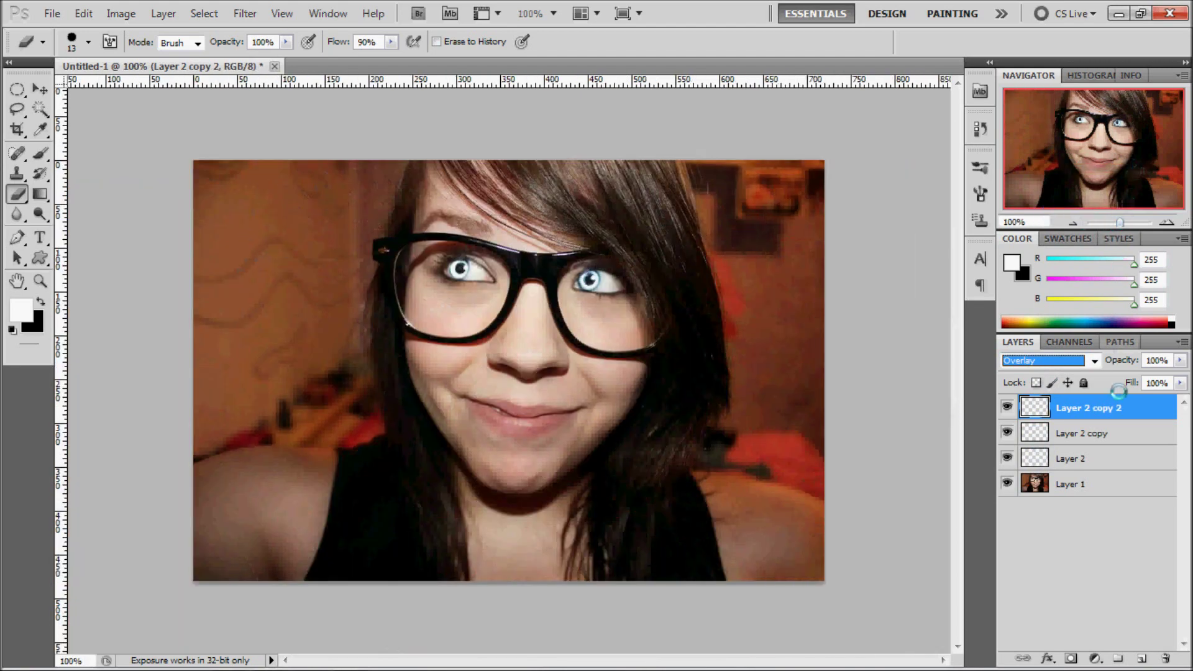
Step: Preview desaturating the photo layer to -63 with Hue/Saturation
key("alt+shift+bracketleft")
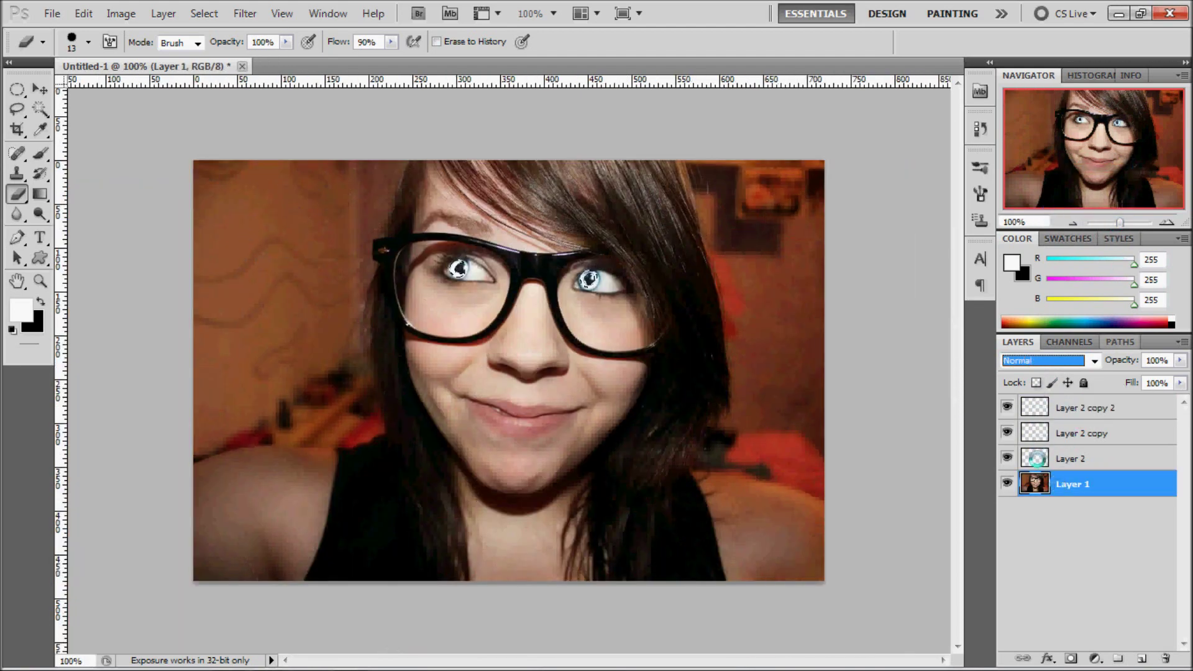
key("ctrl+u")
left_click_drag(830, 443, 774, 443)
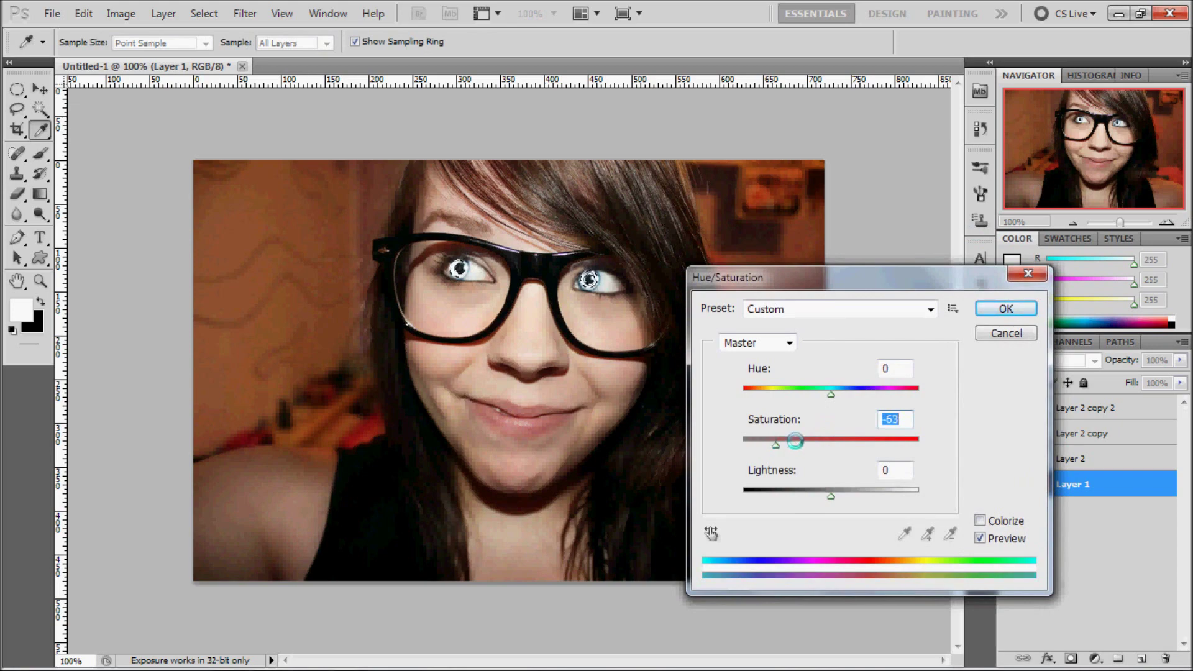
Step: Apply the photo desaturation and zoom in around the eyes
left_click(993, 308)
key("e")
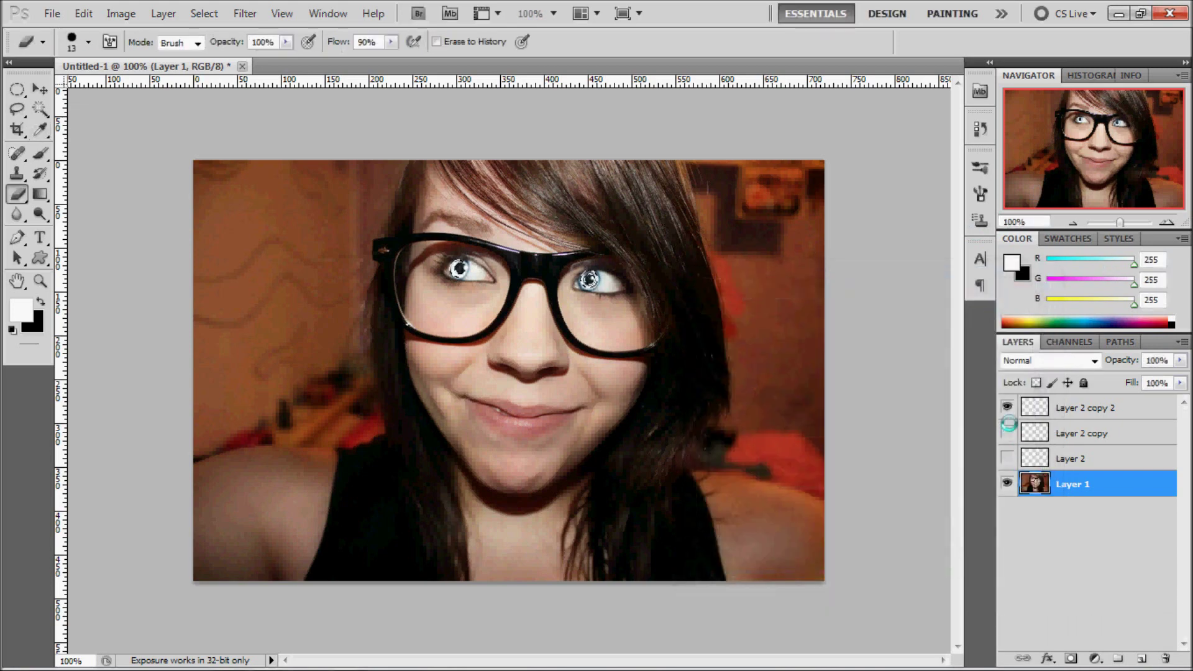
left_click_drag(1126, 221, 1126, 221)
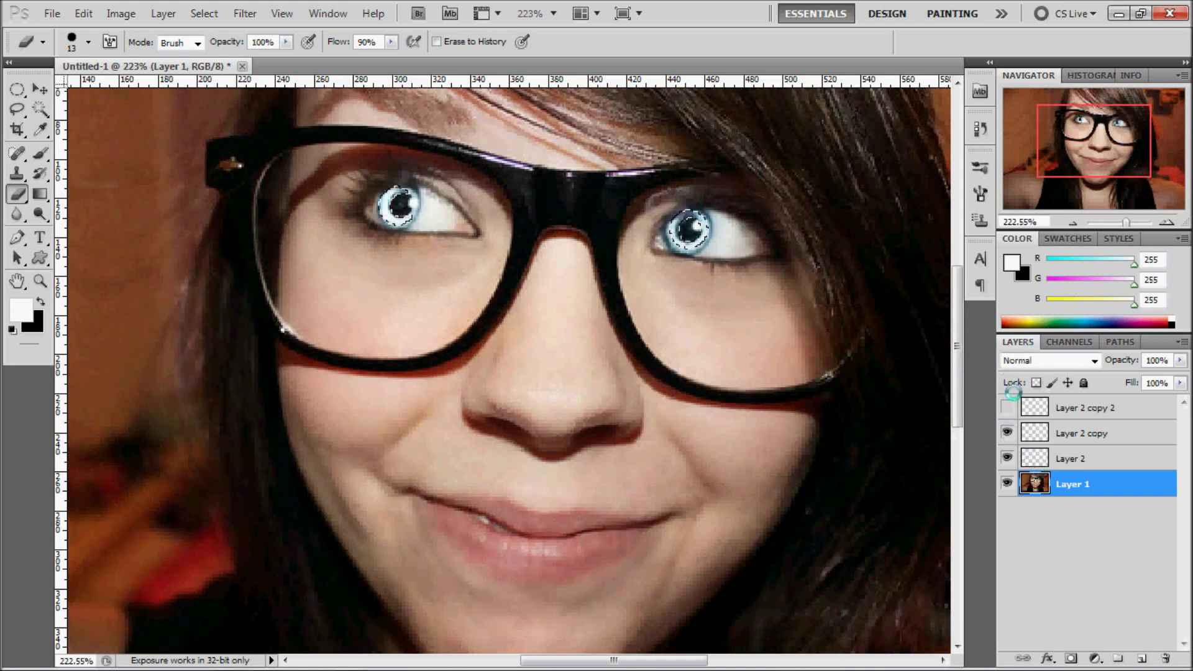
Step: Drain colour from the selected left iris, then reduce saturation to -60
left_click(17, 88)
left_click_drag(554, 324, 438, 250)
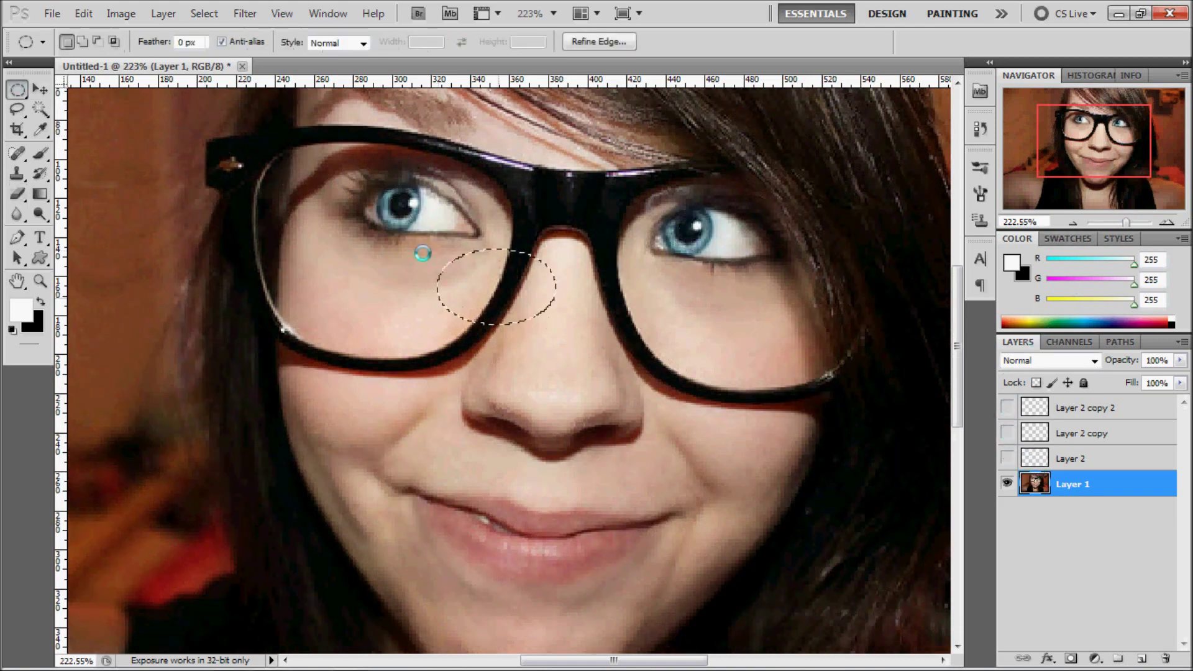
key("ctrl+u")
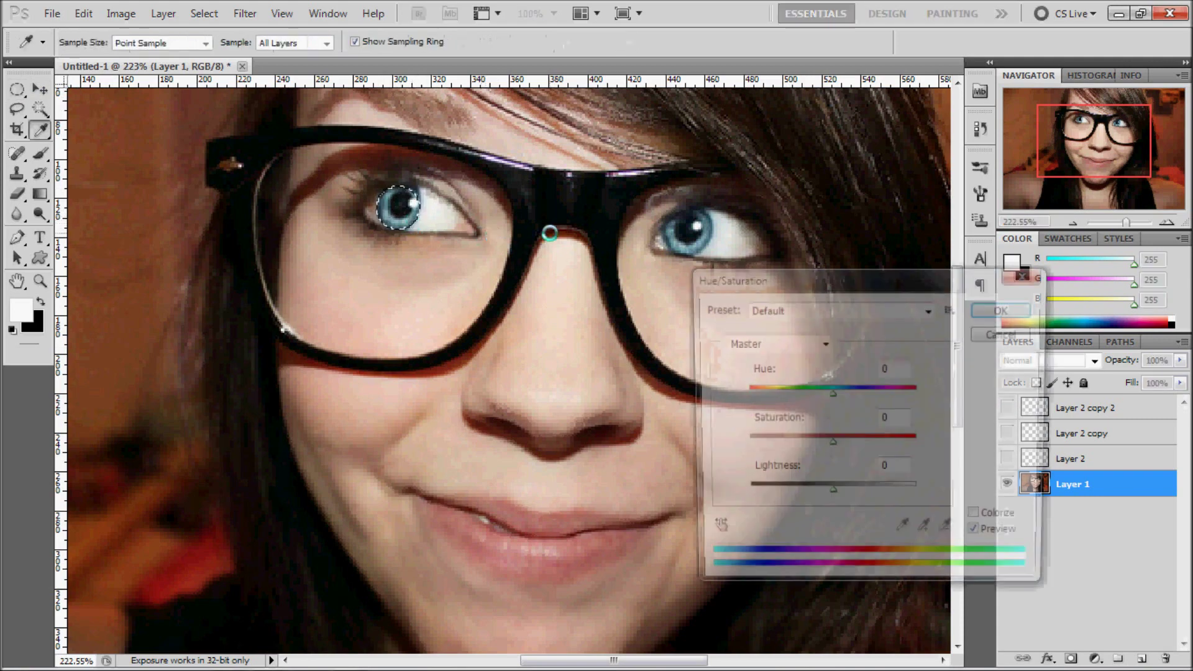
left_click_drag(830, 439, 764, 443)
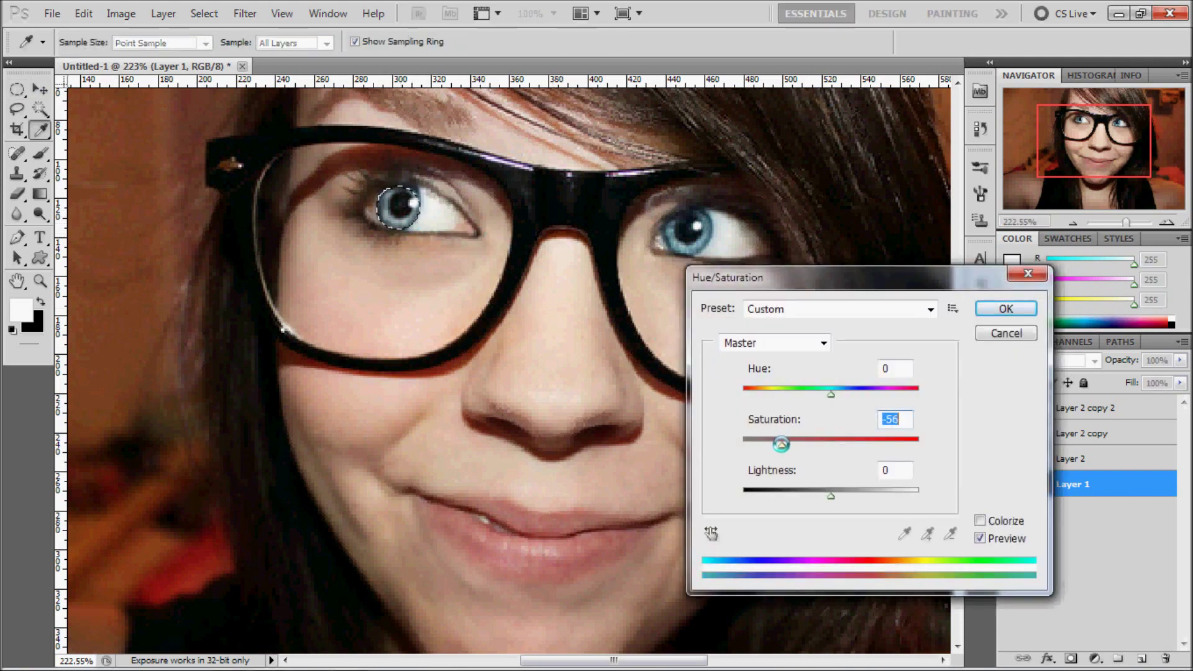
key("Return")
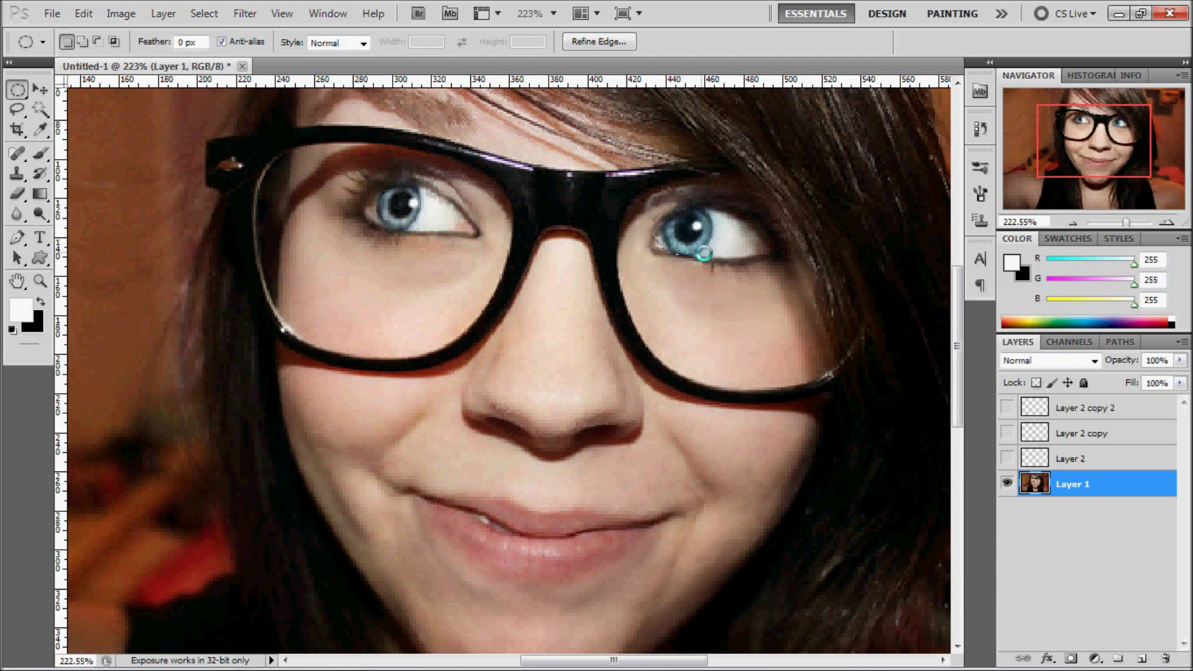
key("ctrl+u")
type("-60")
key("Return")
Step: Show Layer 2 copy and Layer 2 copy 2, and desaturate the portrait to -50
left_click(1009, 428)
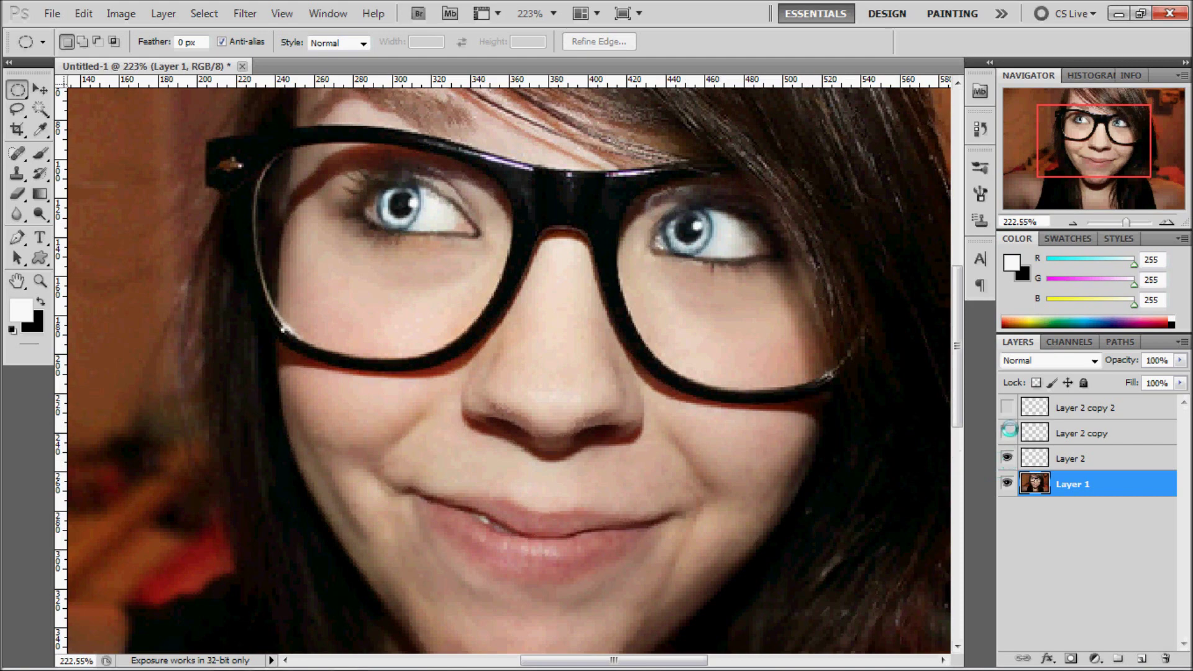
left_click(1009, 407)
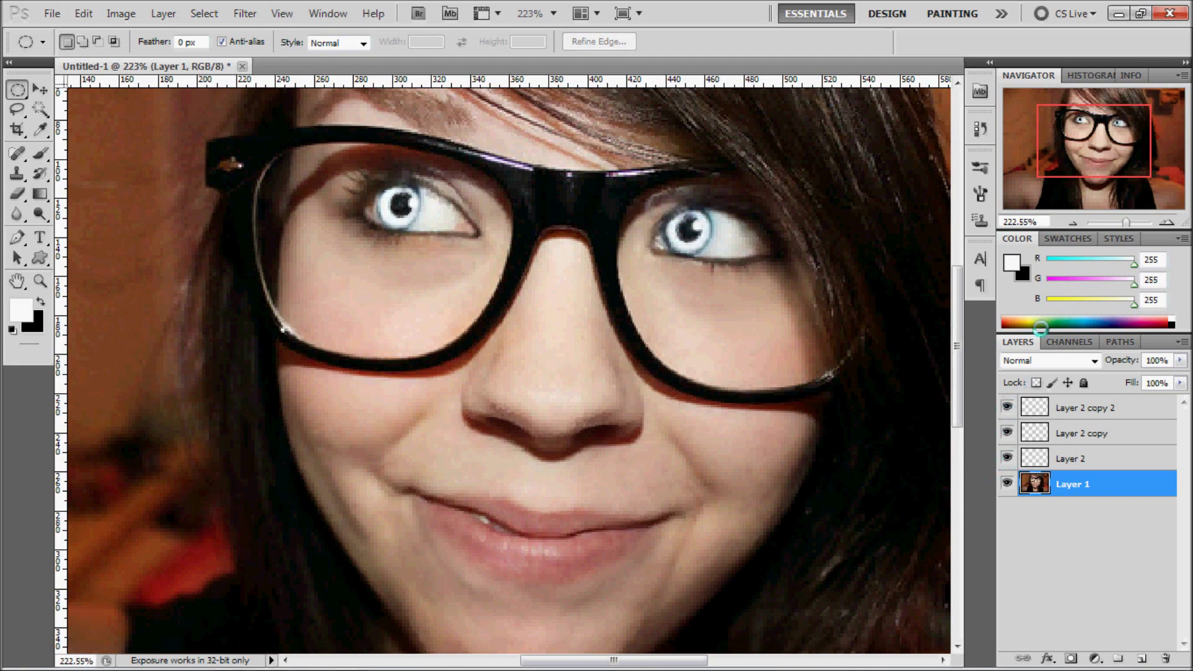
left_click_drag(1114, 218, 1111, 221)
key("ctrl+u")
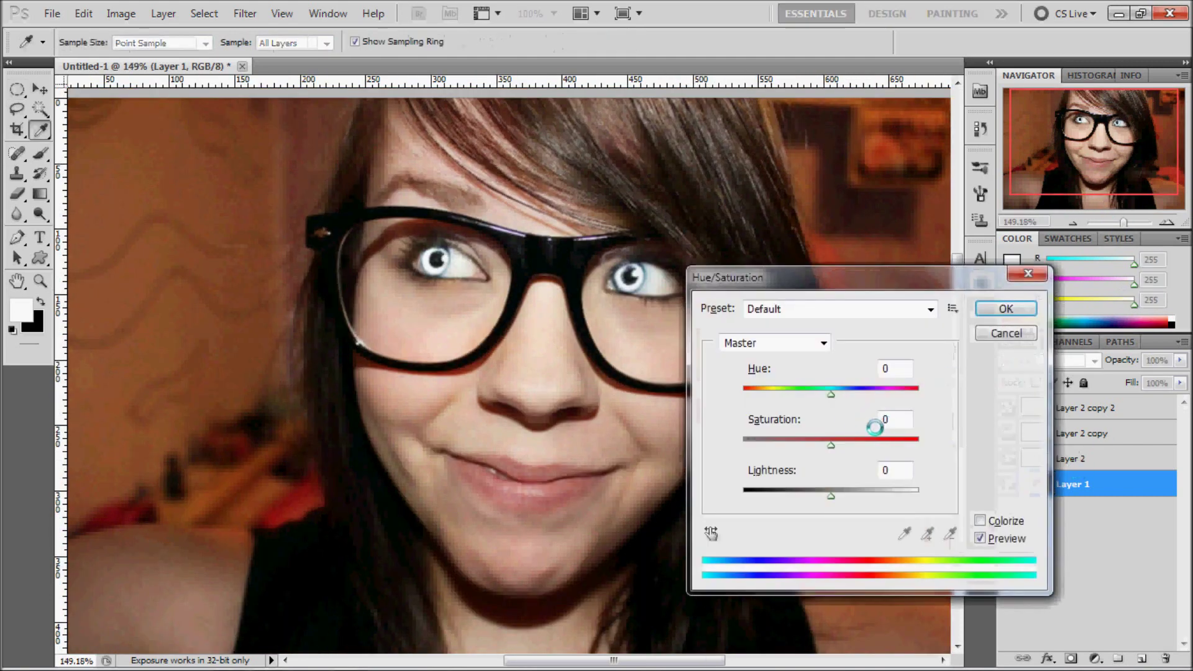
type("50")
key("BackSpace")
key("BackSpace")
key("Return")
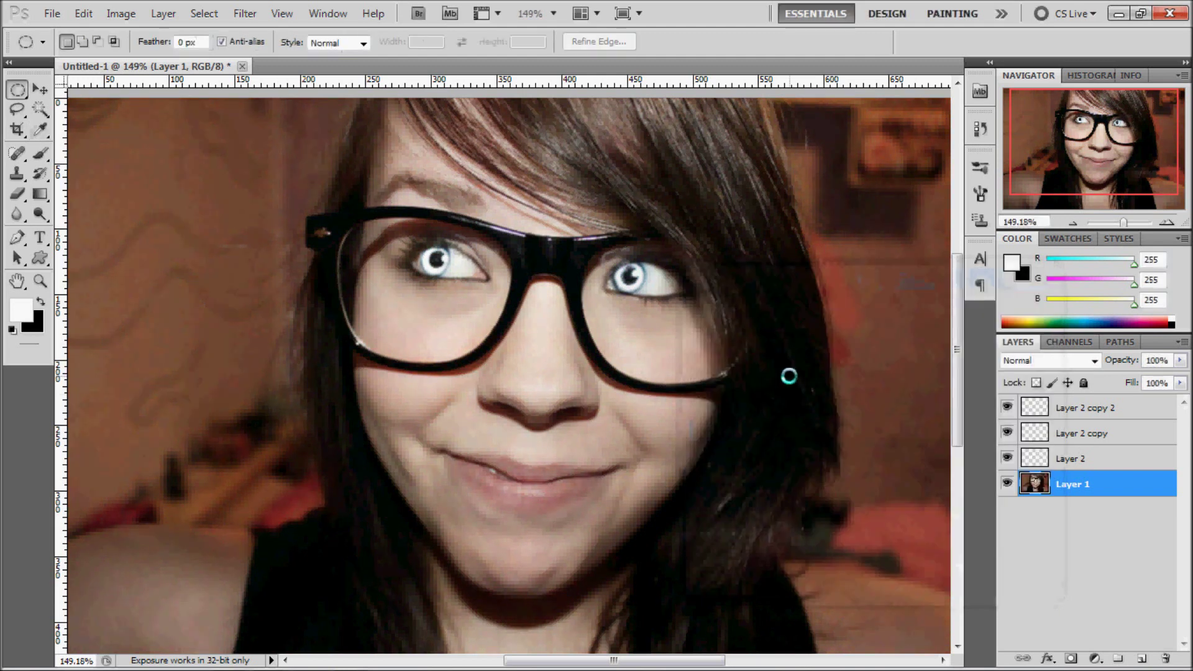
Step: Darken the skin under both eyes with a soft 25 px Burn brush
left_click(37, 213)
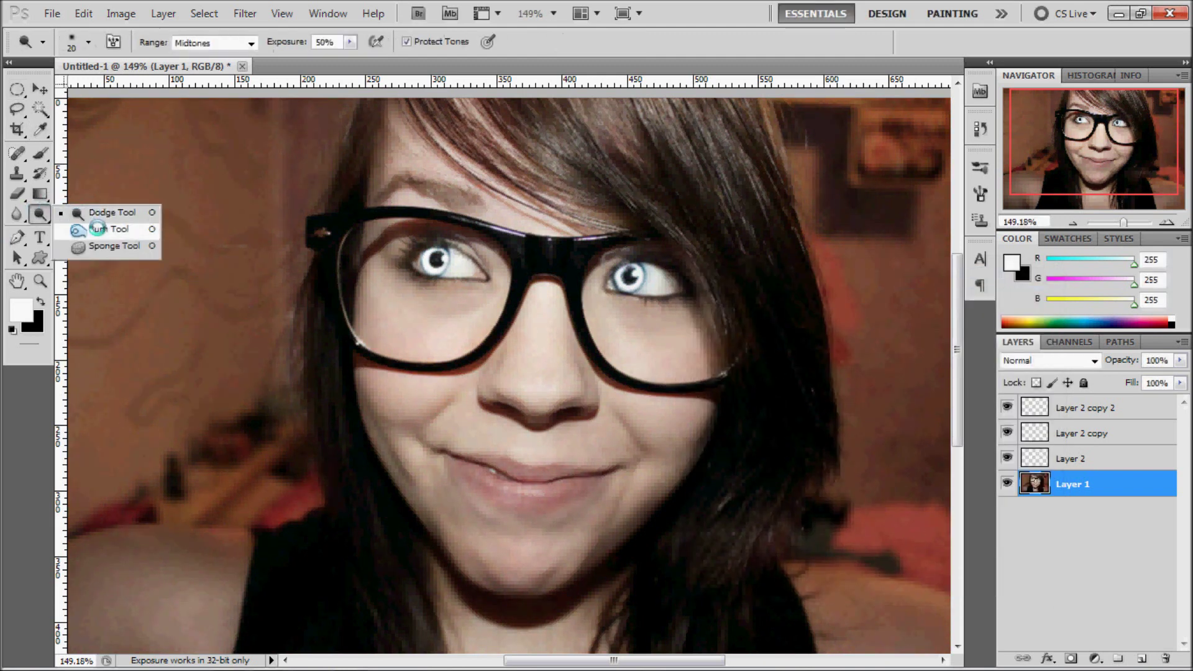
scroll(1098, 132, "up", 1)
left_click_drag(1098, 132, 1083, 138)
right_click(569, 244)
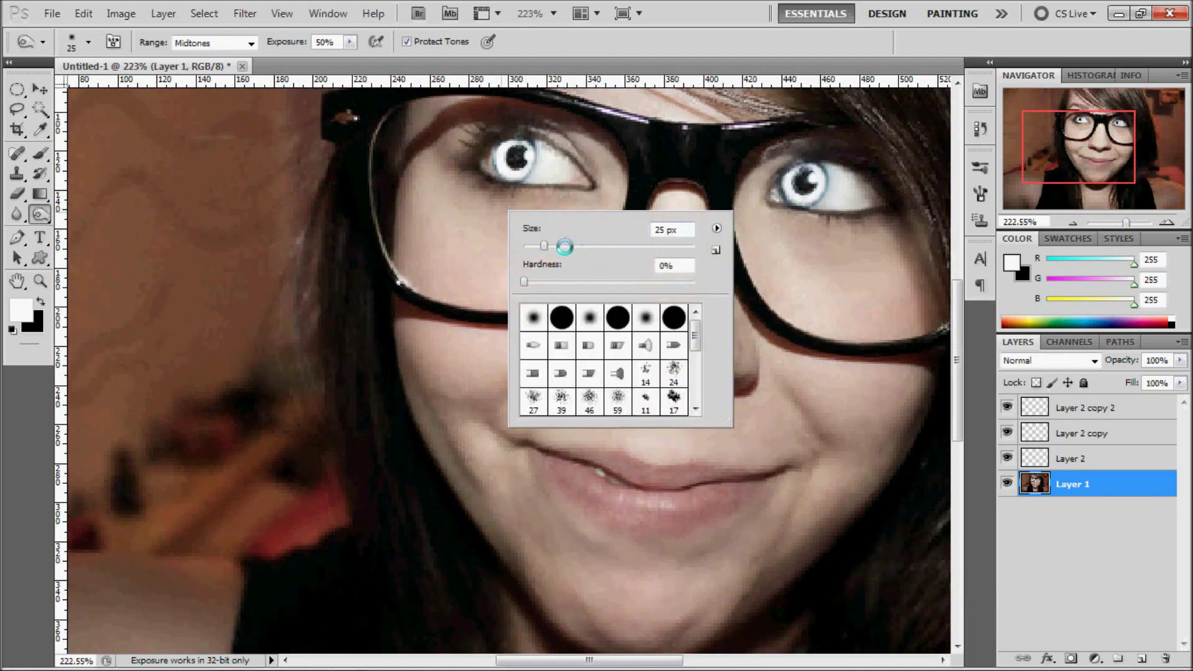
key("Return")
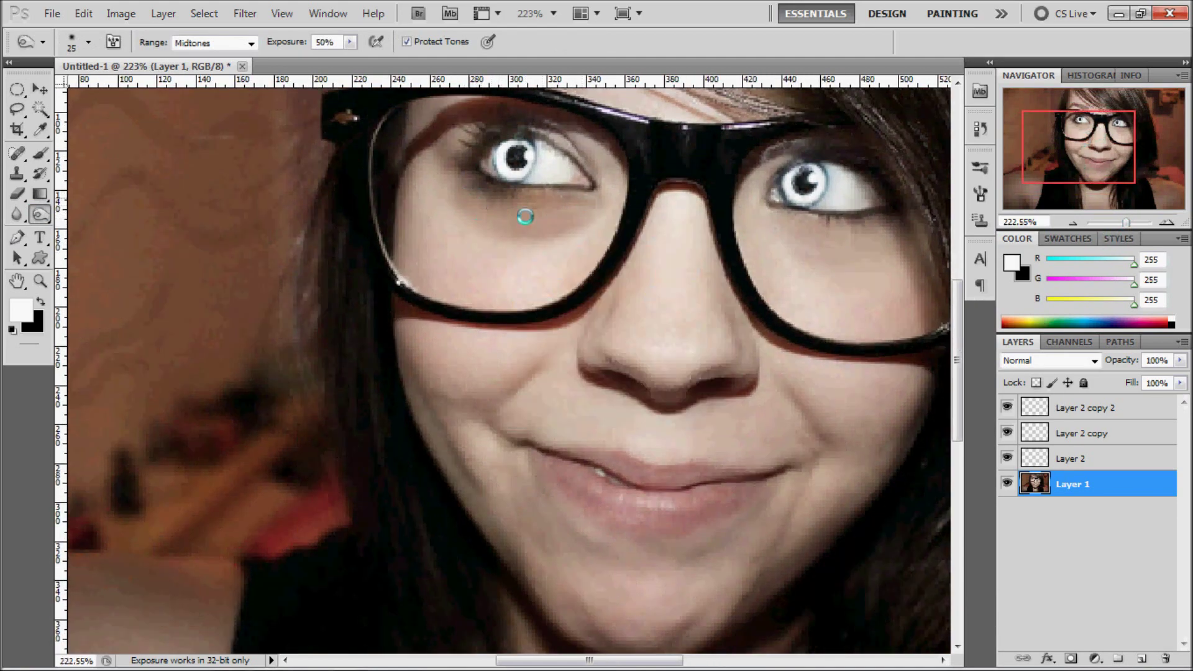
mouse_move(577, 380)
left_mouse_down()
mouse_move(546, 327)
mouse_move(522, 378)
left_mouse_up()
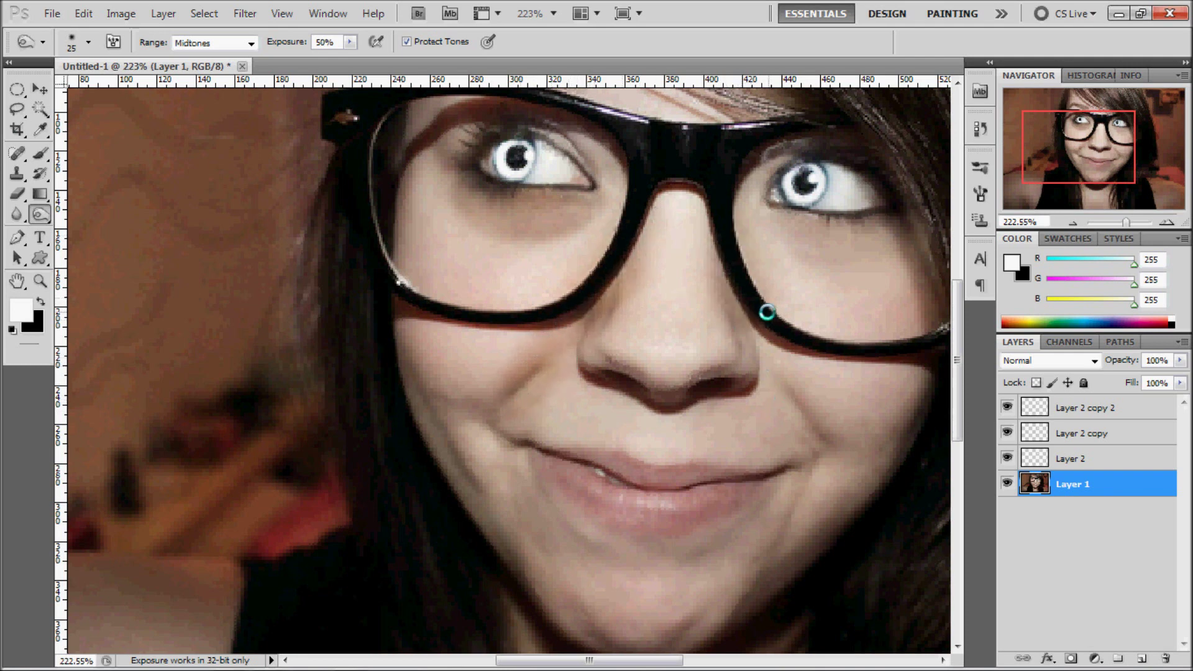
left_click_drag(796, 242, 901, 255)
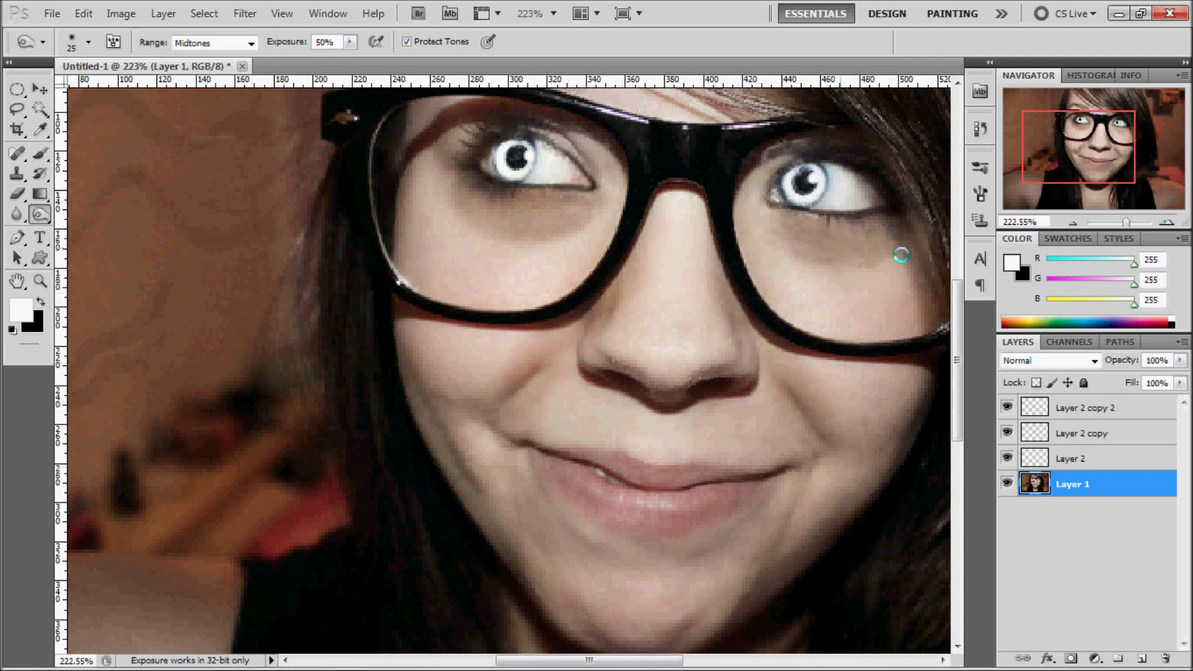
key("ctrl+z")
Step: Burn a dark shadow onto the right cheek and set the view to 100%
left_click_drag(1074, 148, 1077, 130)
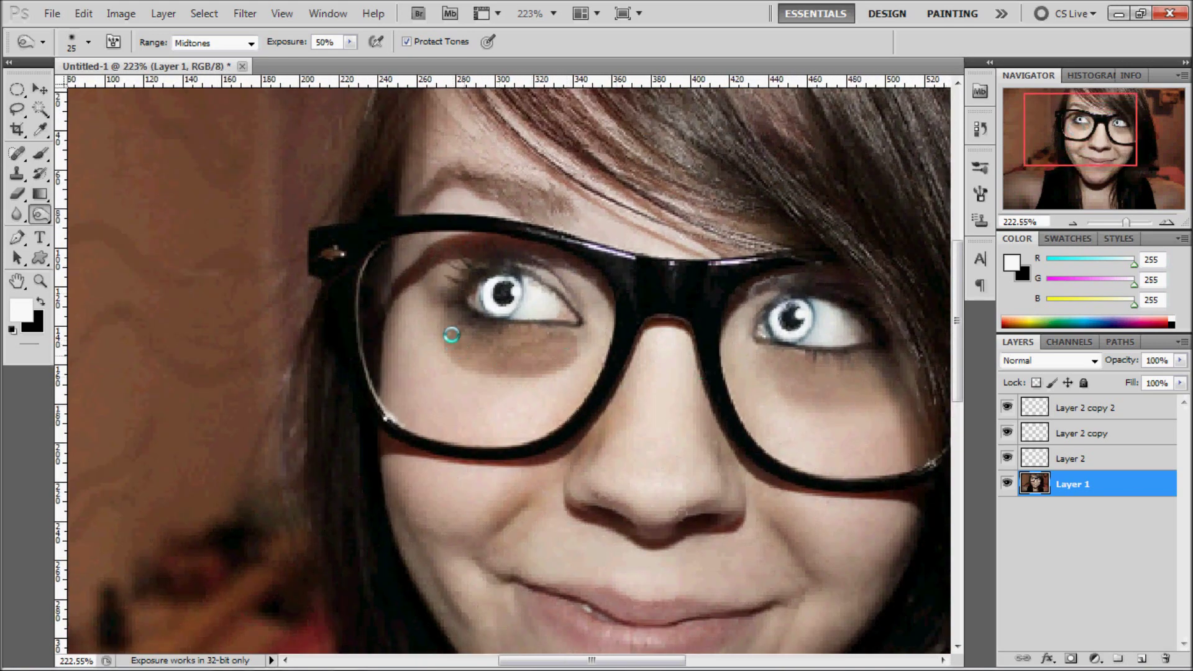
key("ctrl+z")
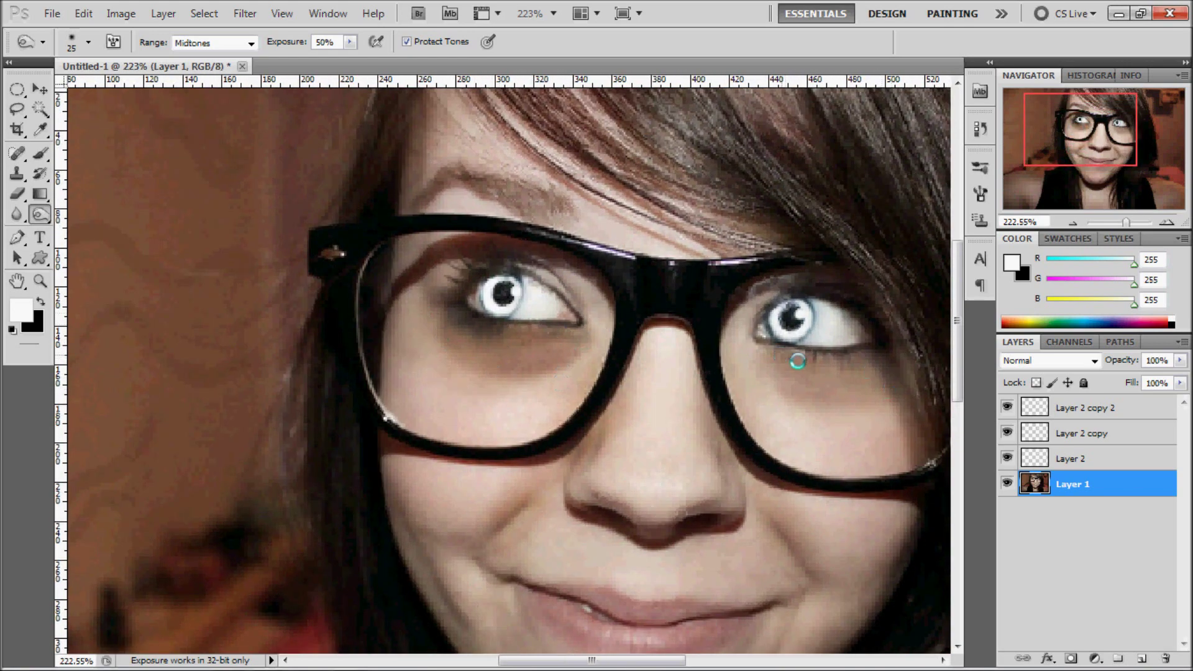
mouse_move(1077, 160)
left_mouse_down()
mouse_move(1070, 186)
mouse_move(1090, 149)
left_mouse_up()
mouse_move(788, 404)
left_mouse_down()
mouse_move(753, 468)
mouse_move(767, 434)
mouse_move(933, 337)
left_mouse_up()
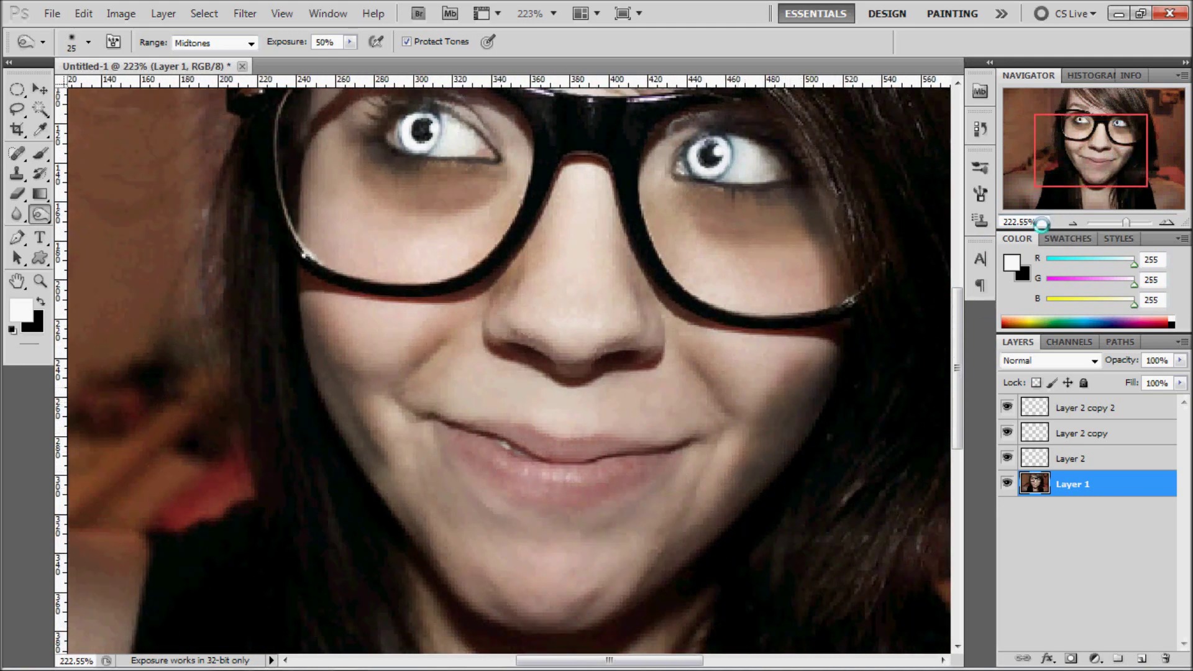
type("100")
key("Return")
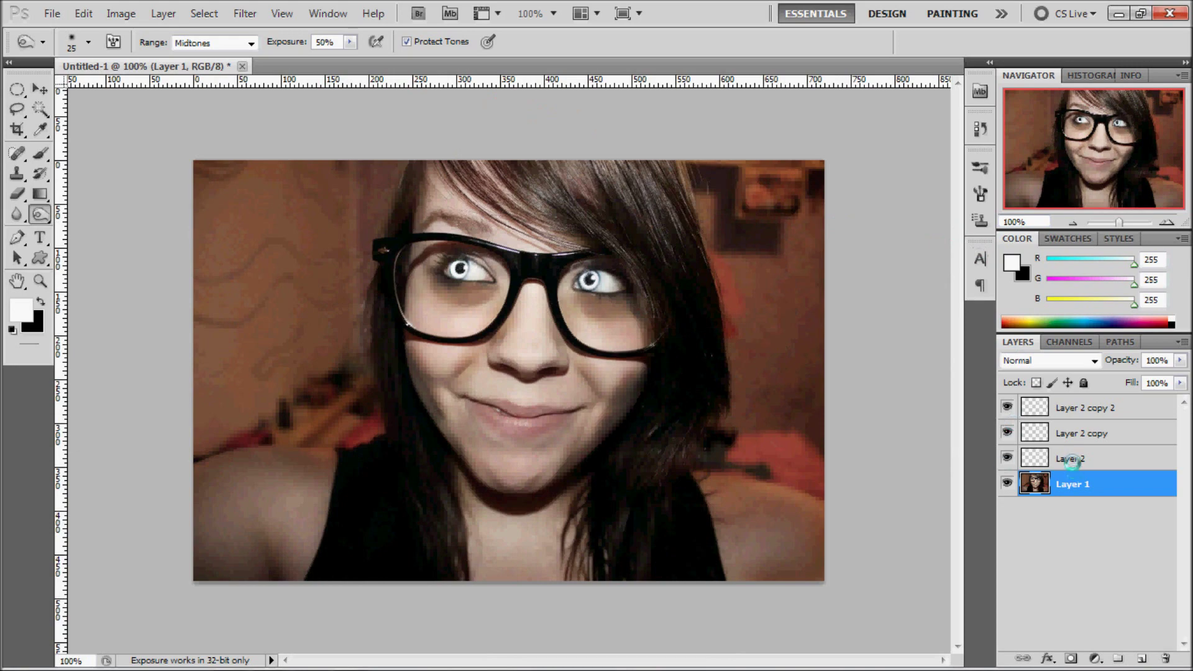
left_click(1075, 408)
left_click(1074, 433)
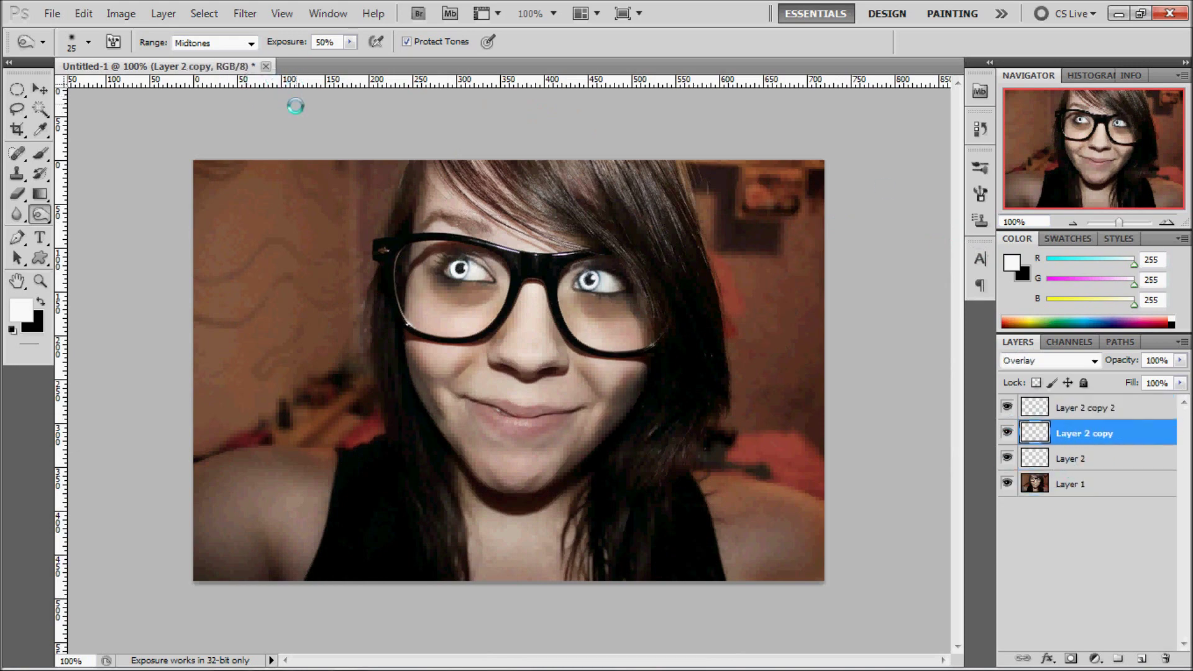
Step: Put Layer 2, Layer 2 copy and Layer 2 copy 2 into a collapsed Eyes group
left_click(1075, 484)
left_click(1069, 407)
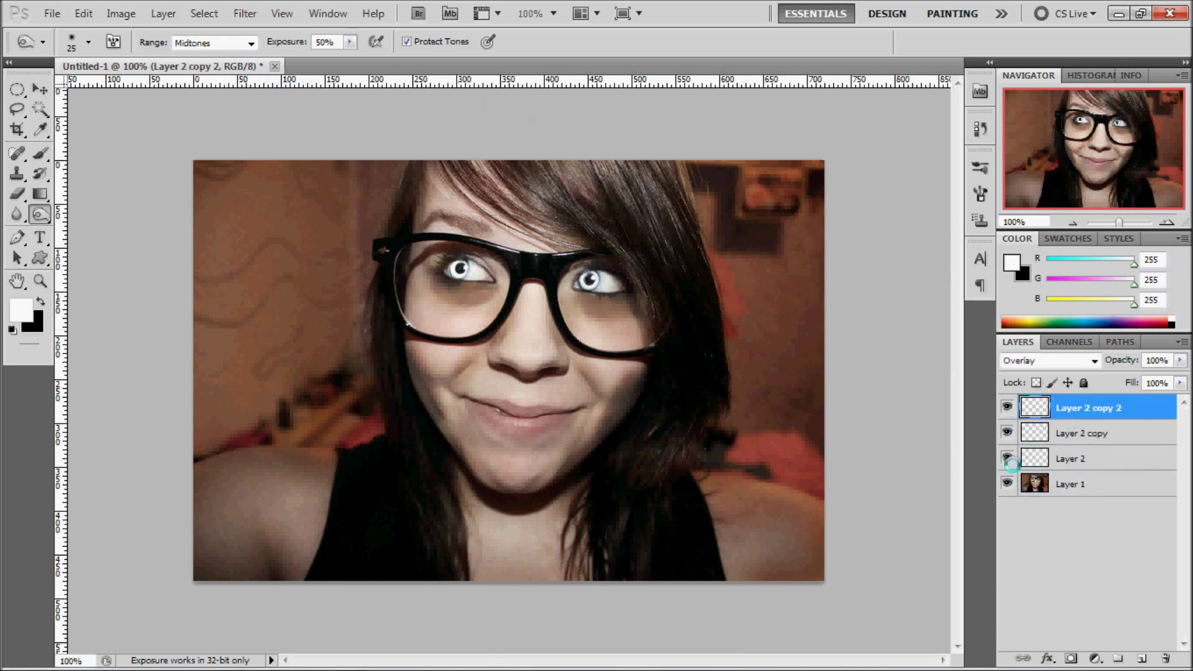
left_click(1006, 483)
left_click(1117, 657)
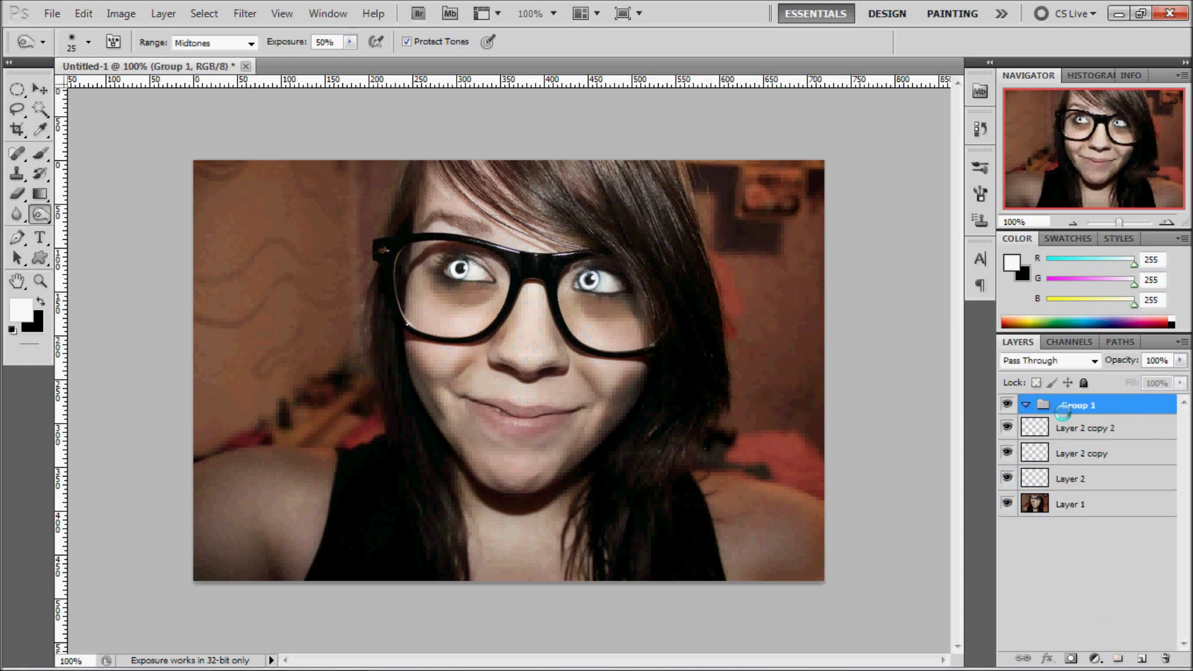
left_click(1077, 478)
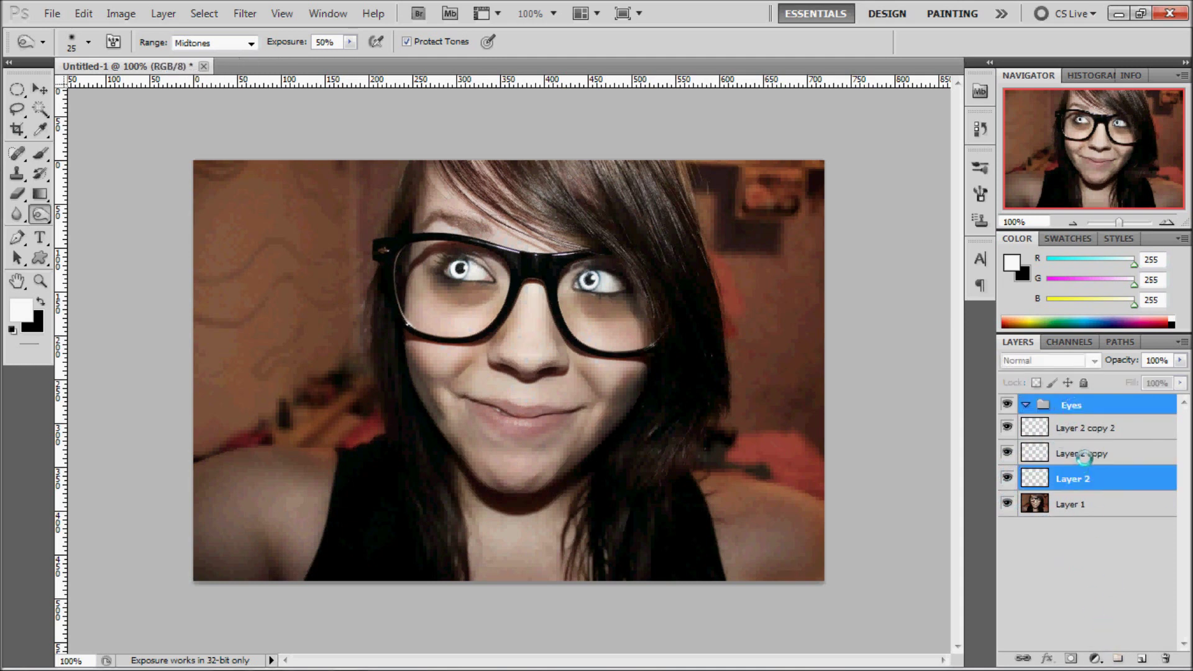
left_click(1078, 453, "shift")
left_click(1081, 427, "shift")
left_click_drag(1081, 428, 1071, 405)
left_click(1026, 405)
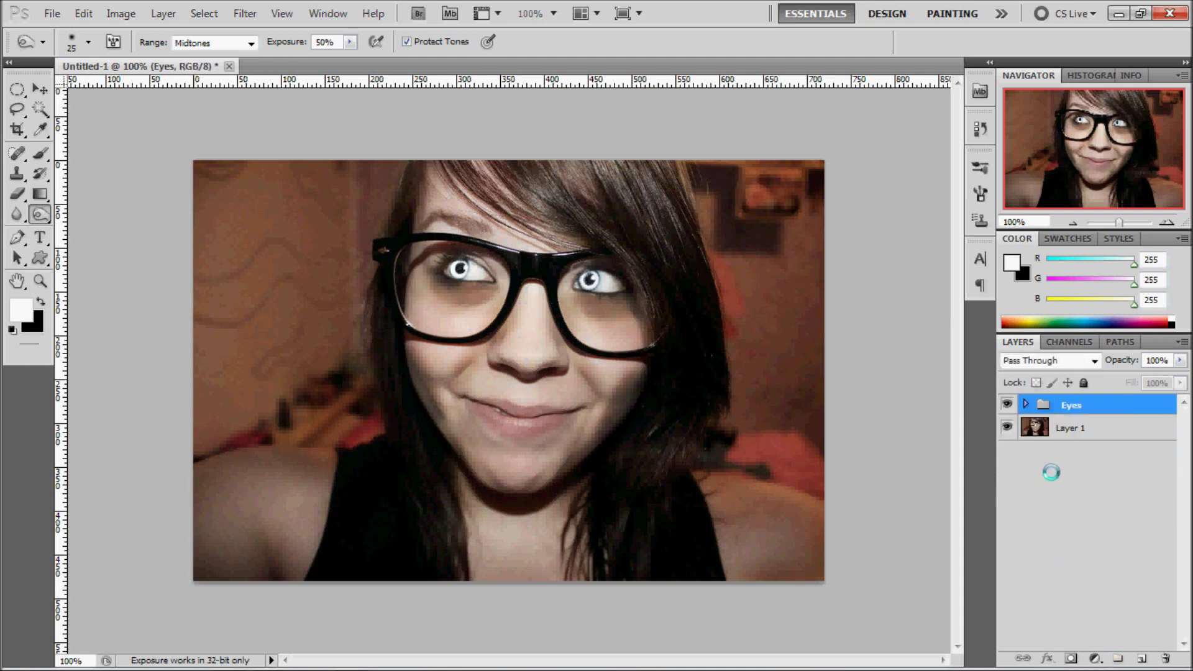
Step: Bring up the Open dialog browsing the Mis imágenes folder
left_click(51, 12)
left_click(62, 41)
left_click(403, 50)
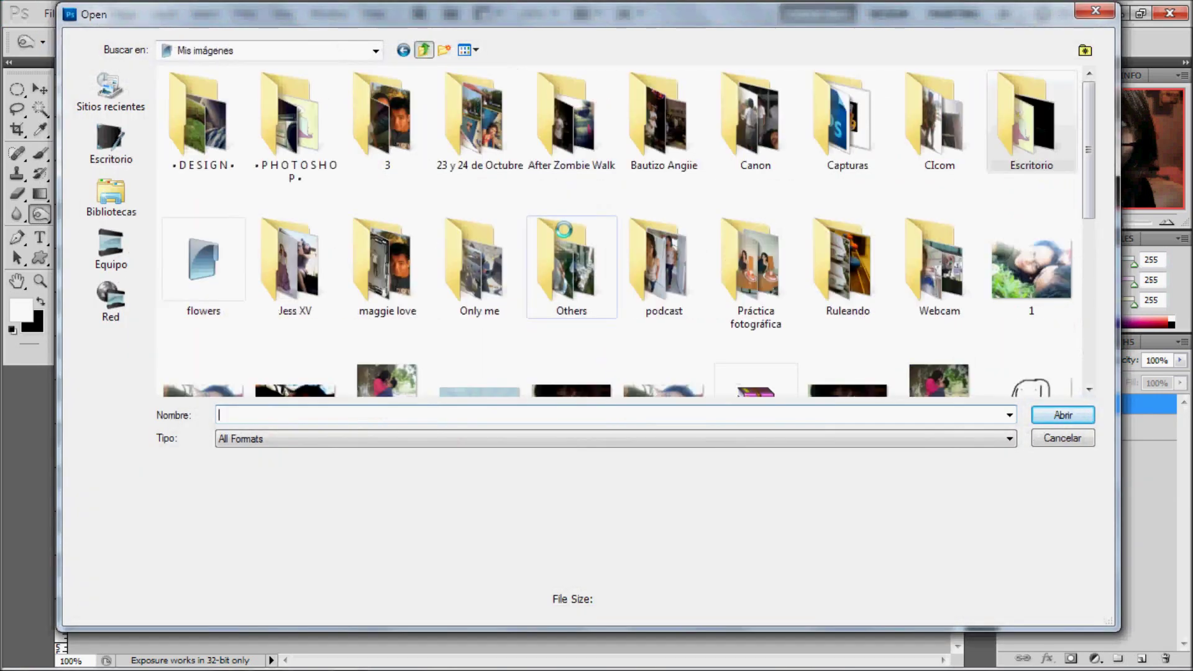
Step: Copy the rusty metal texture image and paste it into the portrait
scroll(572, 317, "down", 10)
double_click(203, 311)
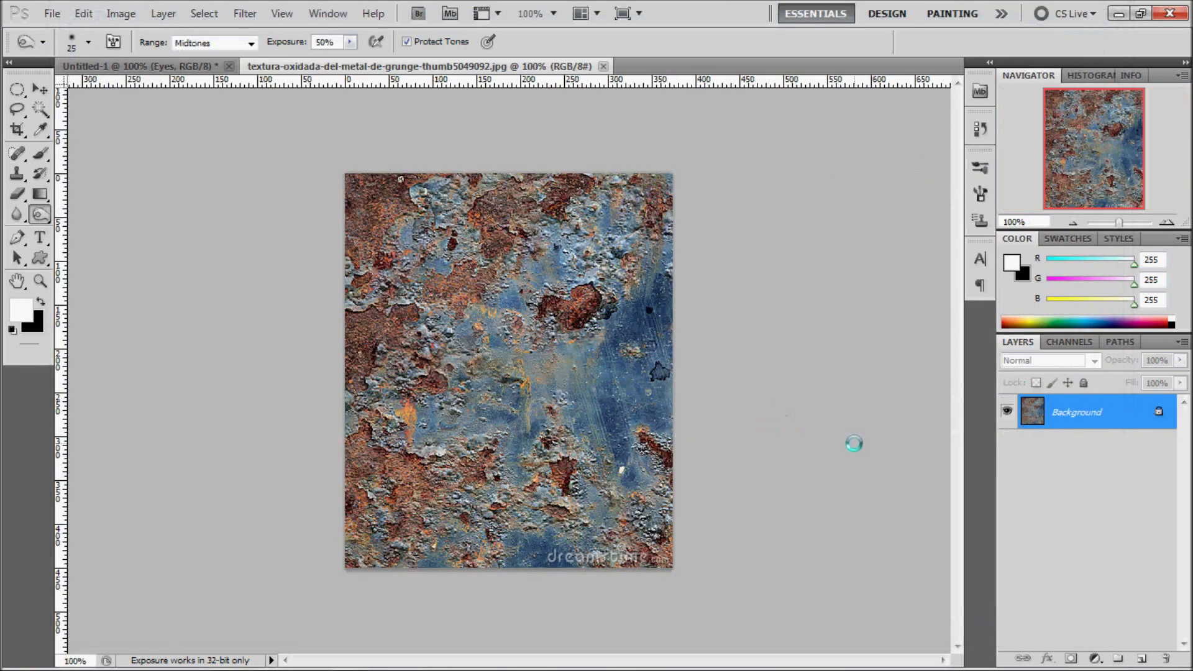
key("ctrl+a")
key("ctrl+c")
key("ctrl+w")
key("ctrl+v")
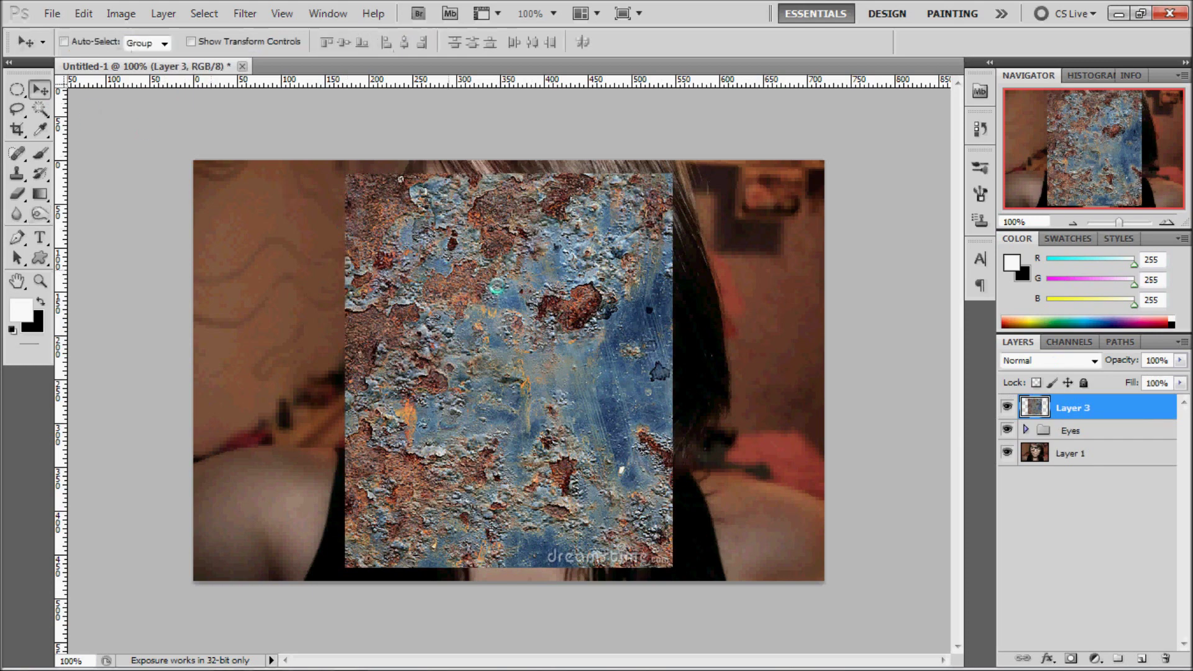
Step: Tile a second texture copy on the right half and merge both into Layer 3
key("v")
left_click_drag(357, 230, 205, 217)
mouse_move(372, 311)
left_mouse_down()
mouse_move(646, 336)
mouse_move(679, 315)
left_mouse_up()
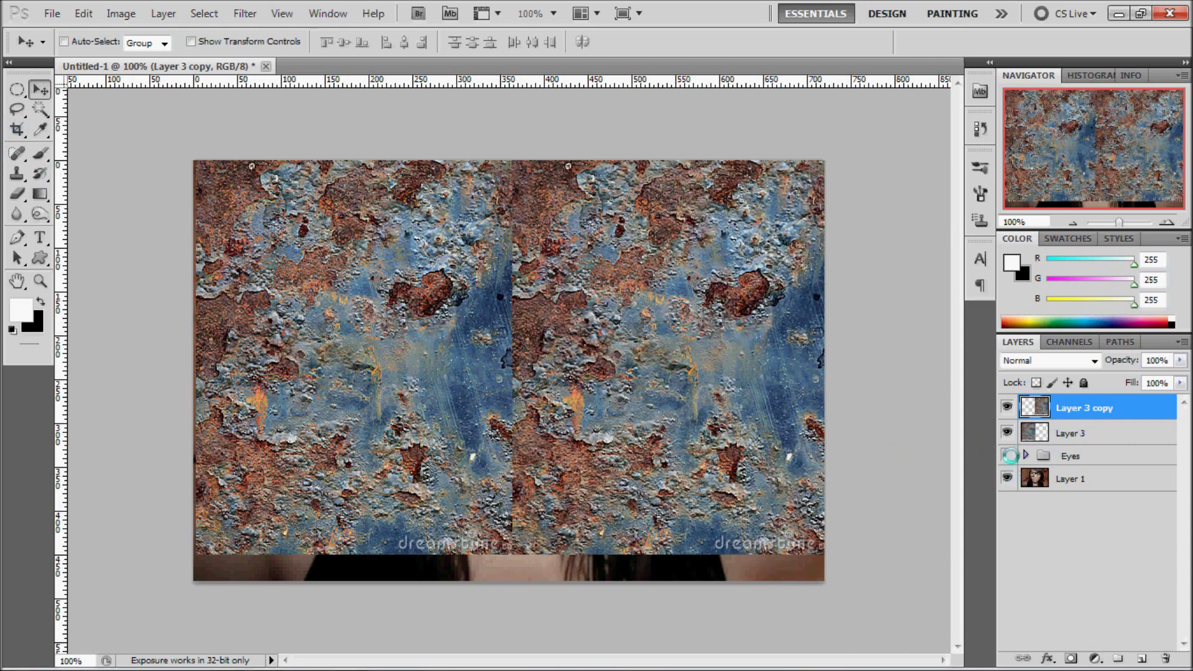
left_click_drag(1006, 456, 1007, 478)
key("ctrl+shift+e")
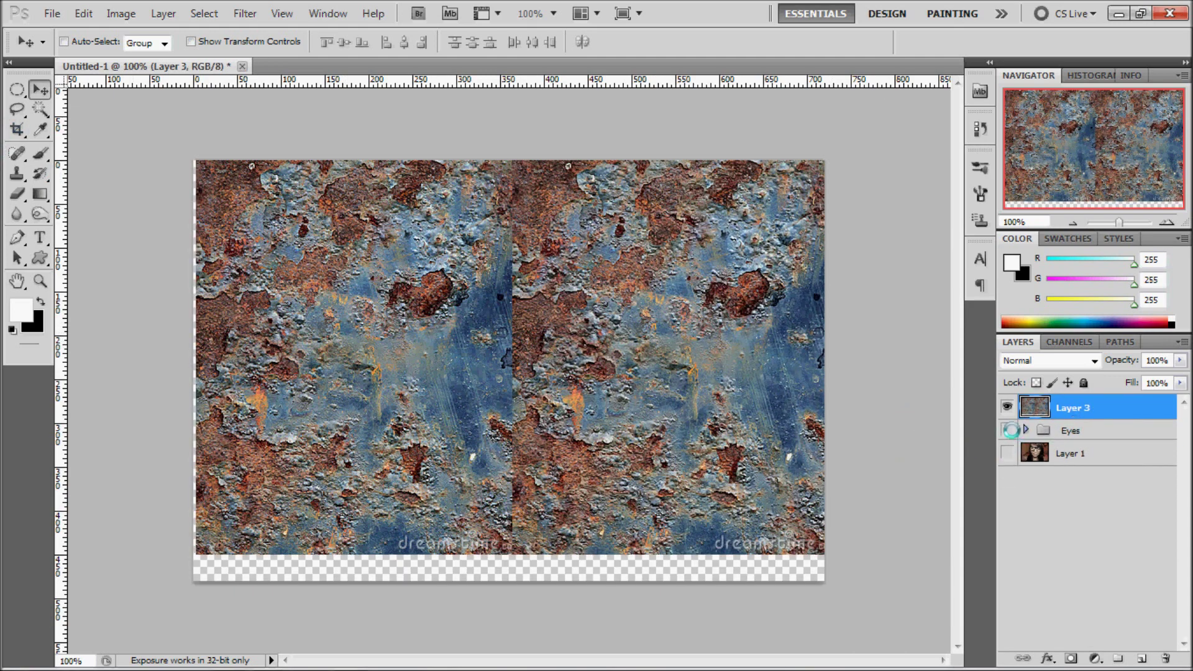
left_click_drag(1010, 429, 1007, 453)
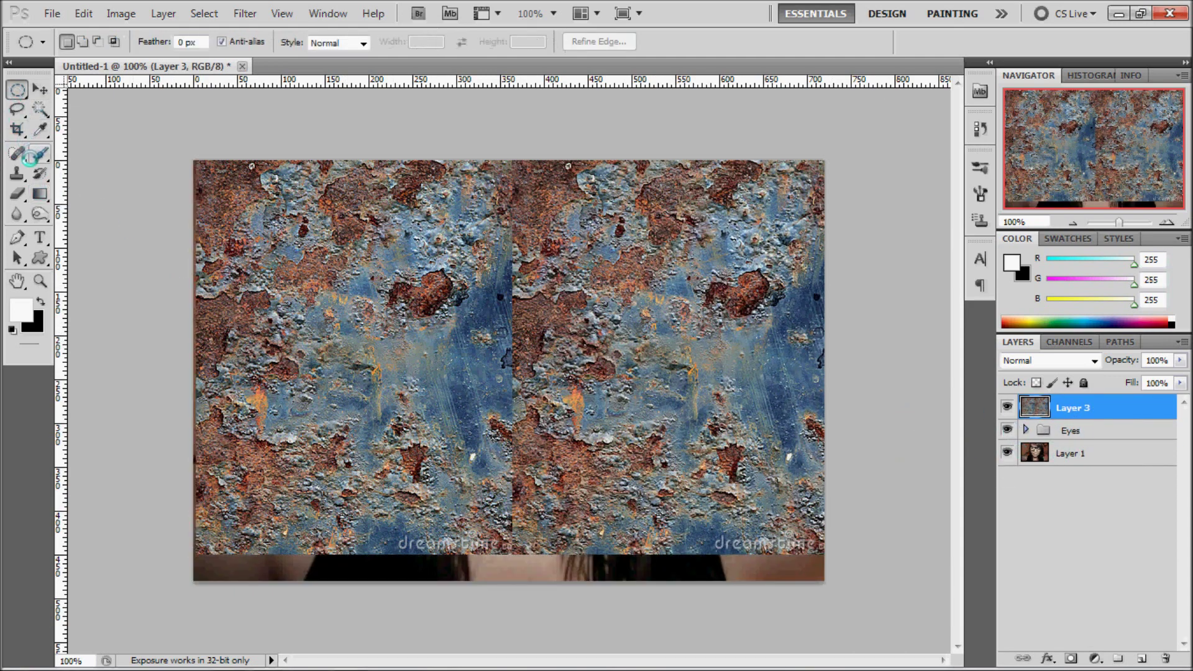
Step: Clone Stamp texture over the seam, bottom gap and dark rust blob
key("s")
left_click_drag(544, 415, 447, 399)
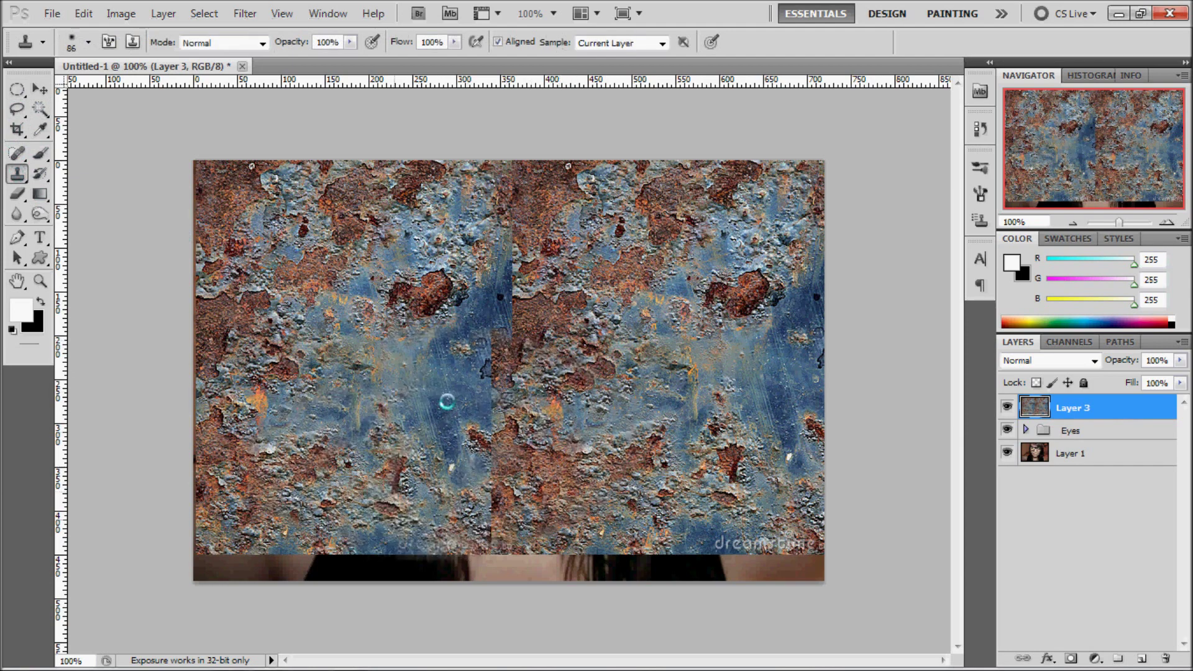
right_click(510, 406)
key("Return")
mouse_move(385, 559)
left_mouse_down()
mouse_move(566, 549)
mouse_move(776, 562)
left_mouse_up()
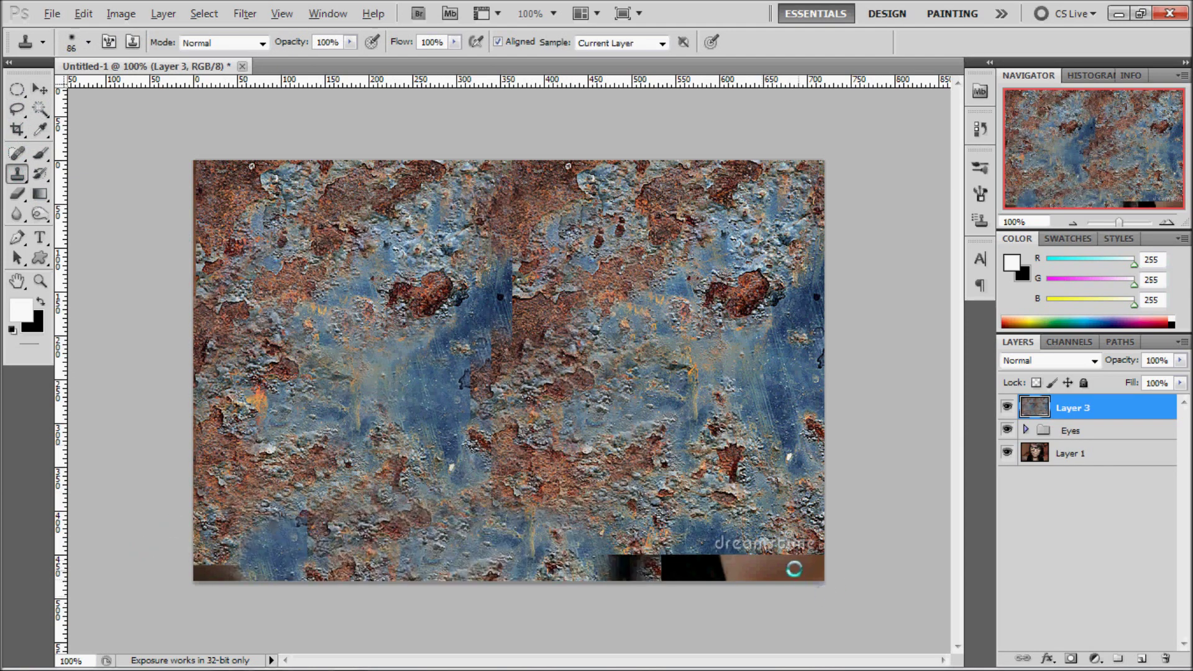
mouse_move(731, 425)
left_mouse_down()
mouse_move(426, 394)
mouse_move(435, 534)
left_mouse_up()
left_click_drag(621, 435, 476, 292)
mouse_move(556, 174)
left_mouse_down()
mouse_move(385, 249)
mouse_move(472, 311)
left_mouse_up()
left_click(1049, 360)
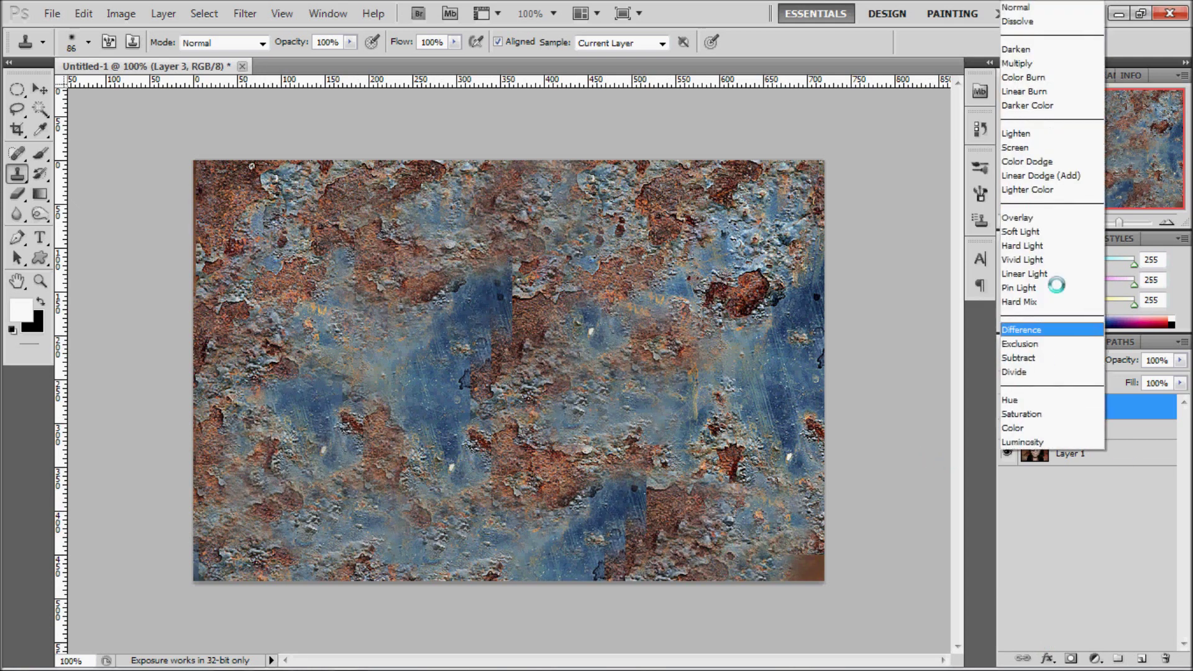
Step: Preview blend modes for Layer 3, then set the rust texture to Overlay
left_click(1054, 283)
key("Up")
key("Up")
key("Down")
key("Down")
key("Down")
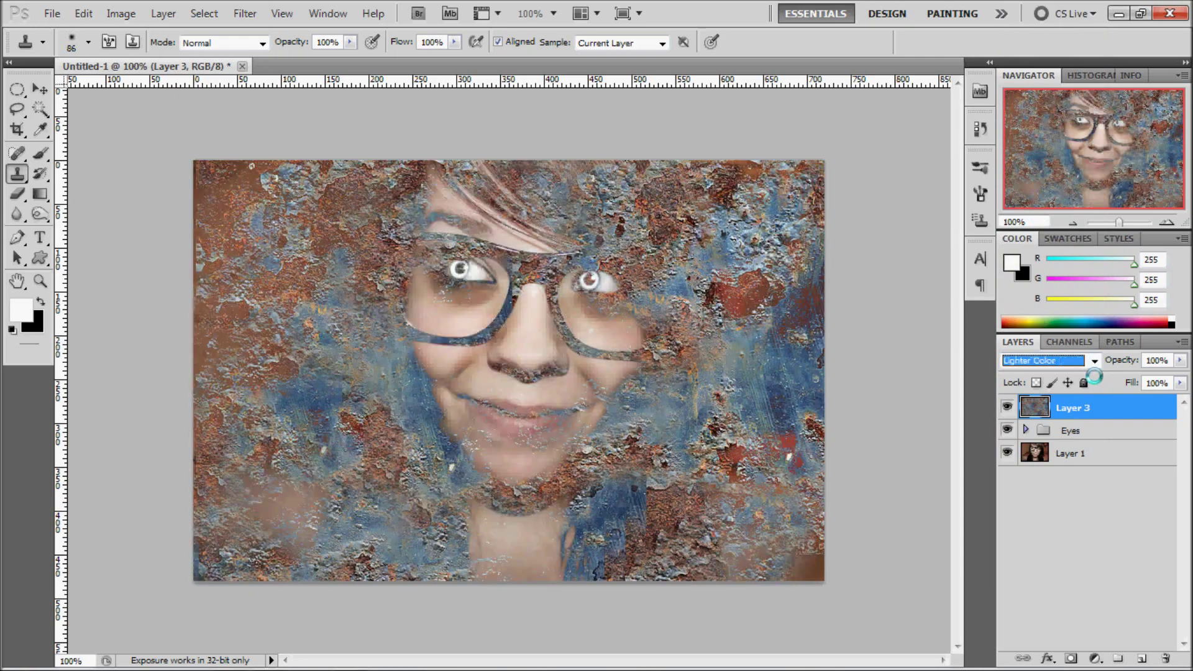
key("Down")
key("Down")
key("Down")
key("Down")
key("Down")
key("Down")
key("Down")
key("Down")
key("Down")
key("Down")
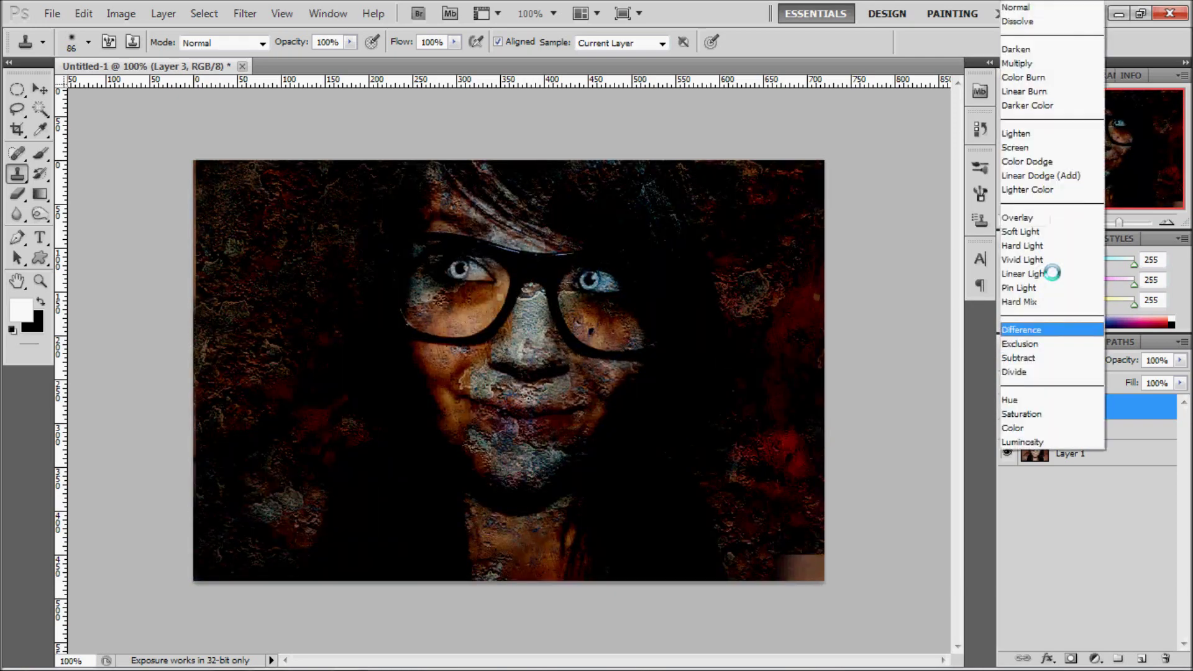
left_click(1056, 361)
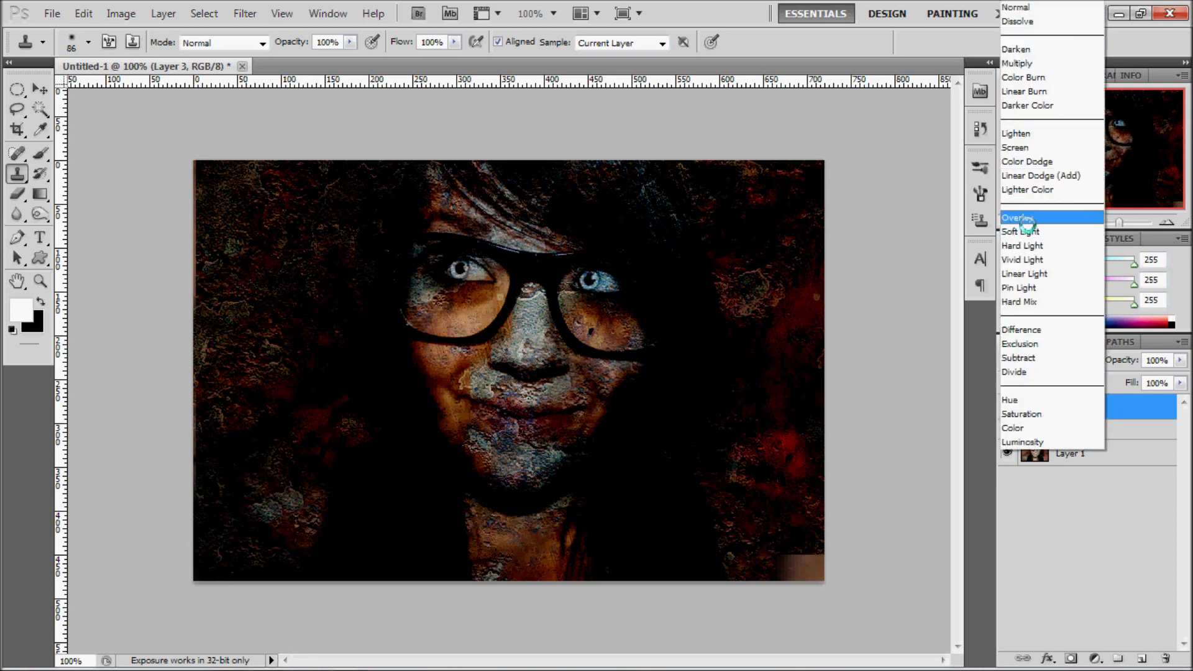
left_click(1029, 226)
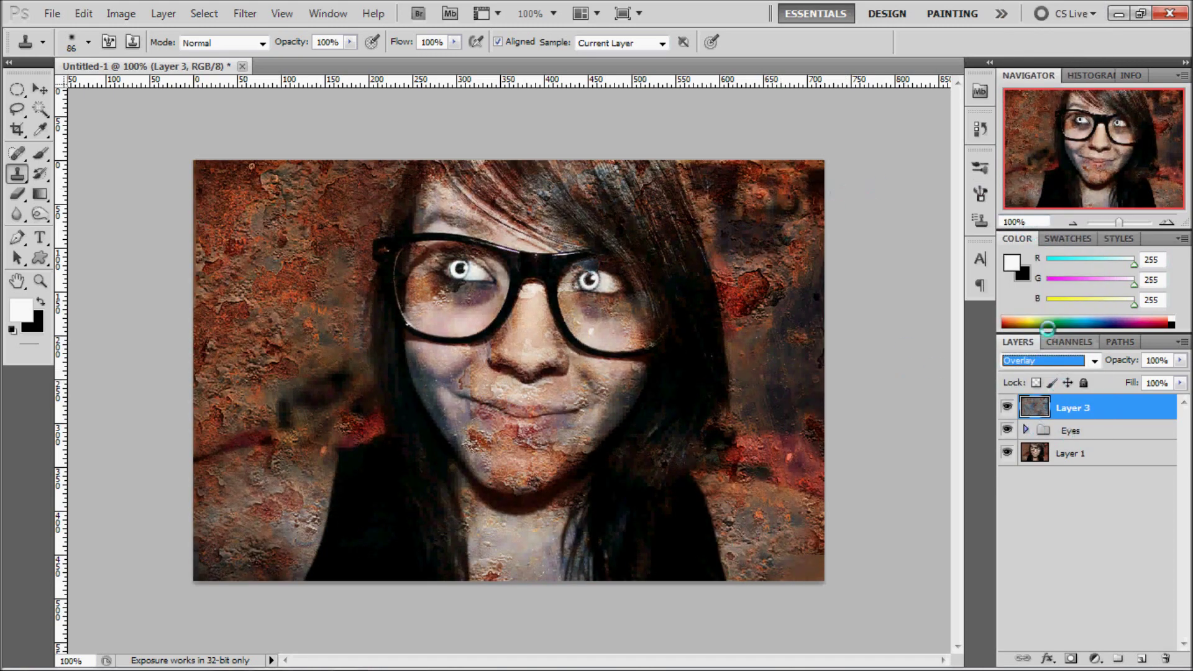
left_click(39, 153)
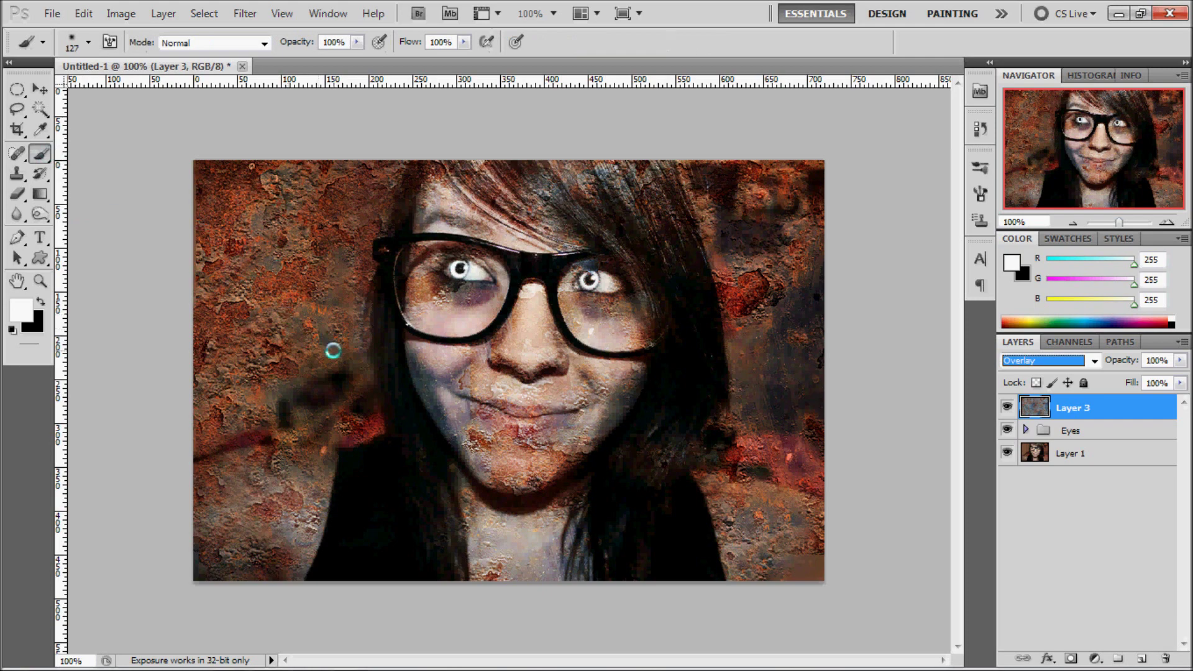
Step: Paint a Quick Mask over the background on both sides of the head with an 80 px brush
left_click_drag(330, 349, 288, 226)
key("ctrl+z")
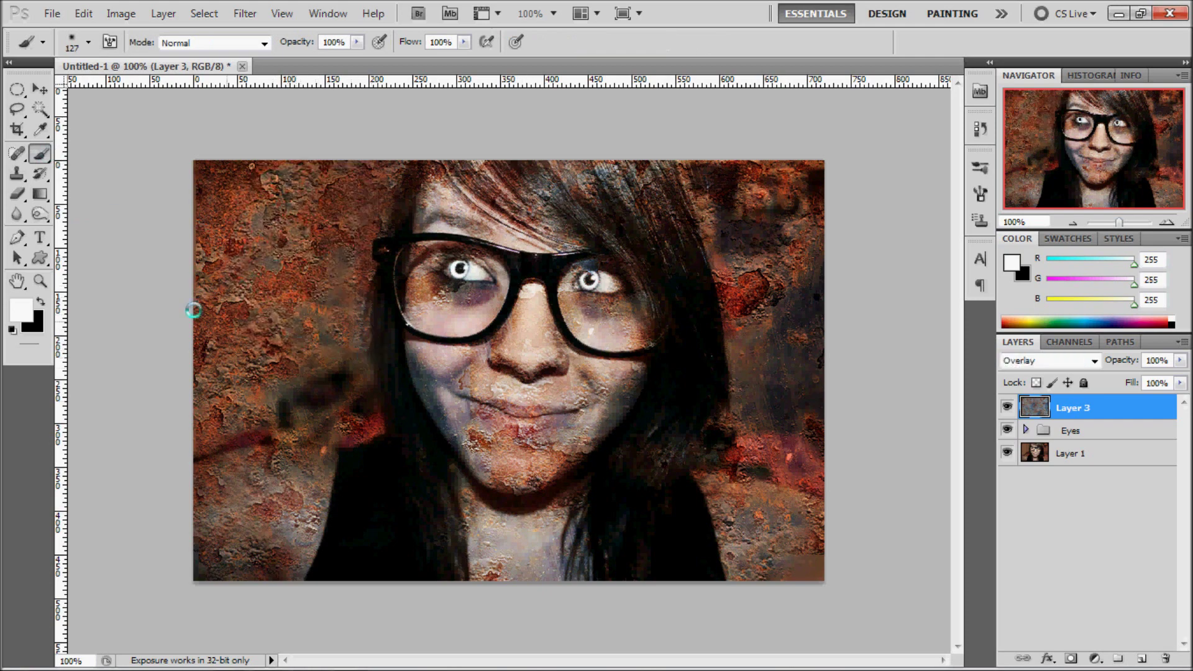
key("q")
key("x")
mouse_move(261, 285)
left_mouse_down()
mouse_move(327, 186)
mouse_move(175, 384)
left_mouse_up()
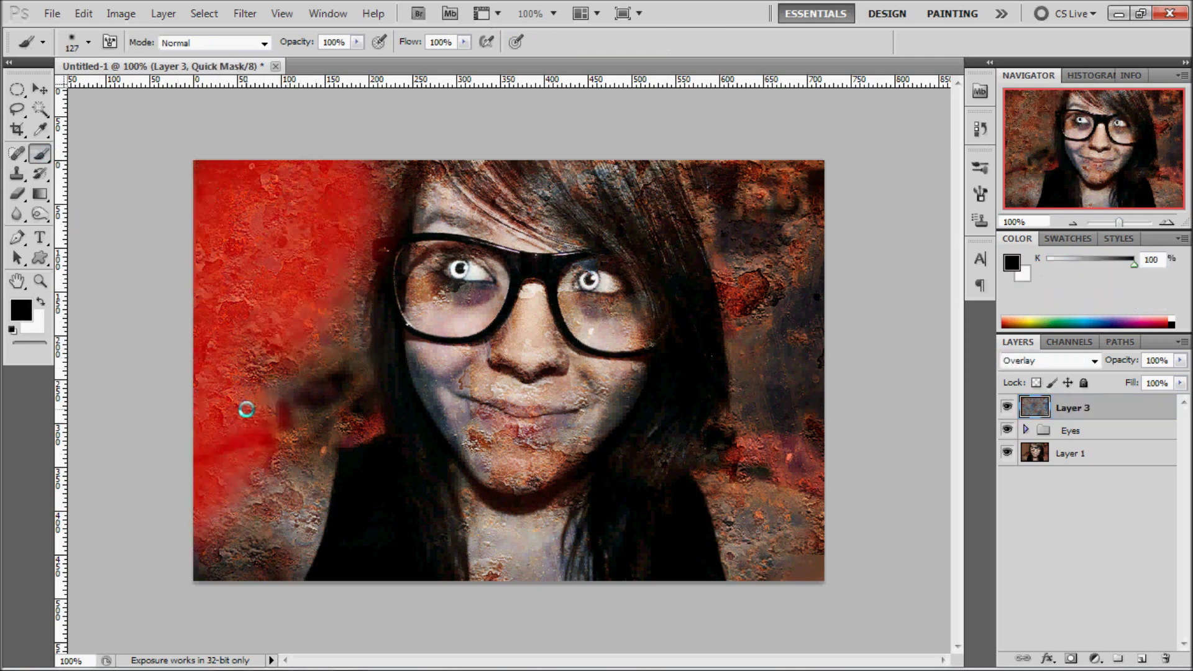
key("ctrl+z")
left_click_drag(279, 360, 267, 352)
right_click(264, 348)
type("80")
key("Return")
mouse_move(292, 261)
left_mouse_down()
mouse_move(341, 213)
mouse_move(323, 366)
mouse_move(192, 368)
mouse_move(200, 254)
left_mouse_up()
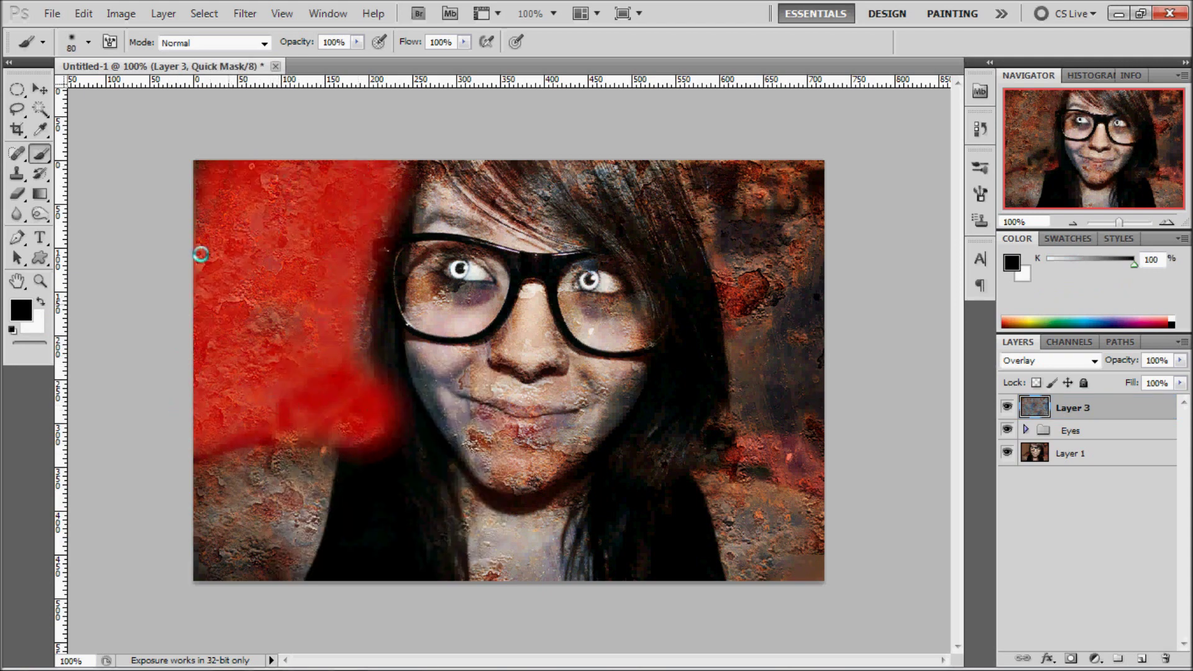
mouse_move(663, 140)
left_mouse_down()
mouse_move(697, 158)
mouse_move(758, 319)
mouse_move(745, 444)
mouse_move(790, 226)
mouse_move(746, 194)
left_mouse_up()
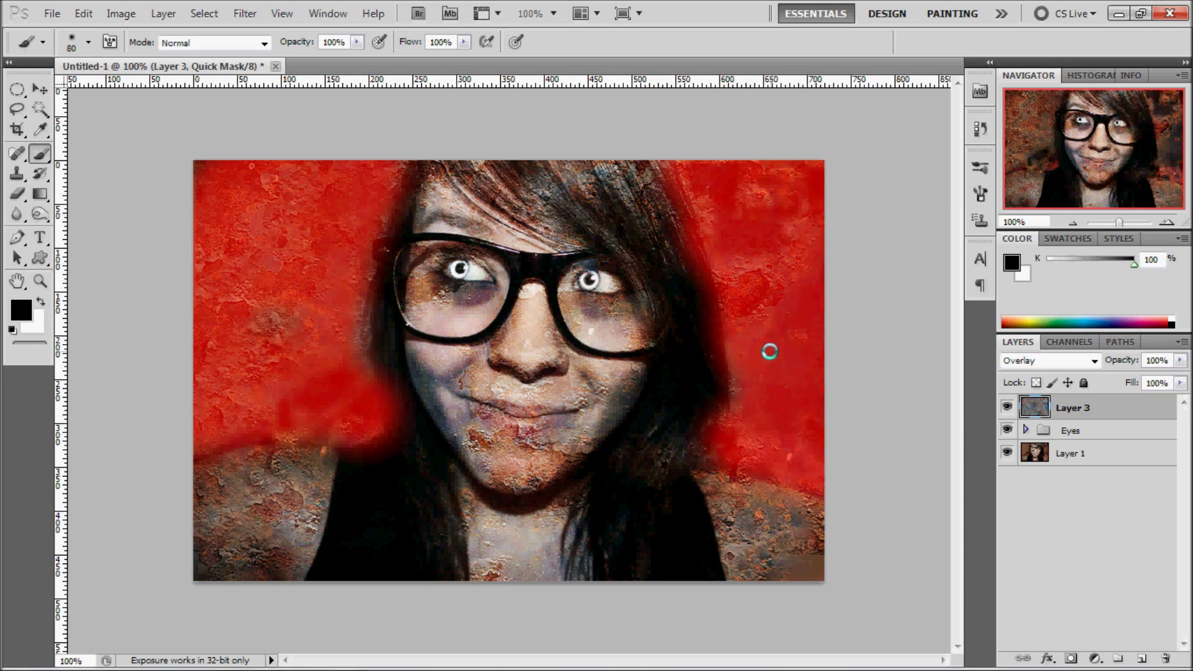
Step: Erase the rust from the masked background, deselect, and add an empty Layer 4
key("q")
key("x")
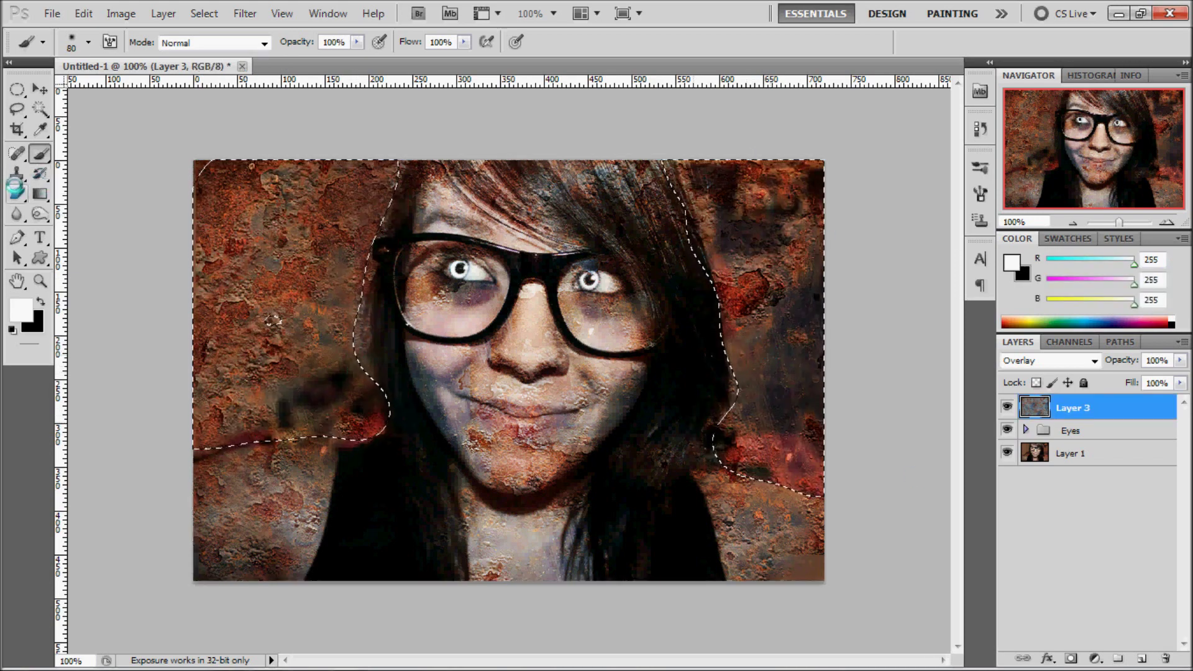
left_click(15, 191)
right_click(278, 250)
mouse_move(278, 249)
left_mouse_down()
mouse_move(214, 335)
mouse_move(834, 452)
mouse_move(290, 370)
left_mouse_up()
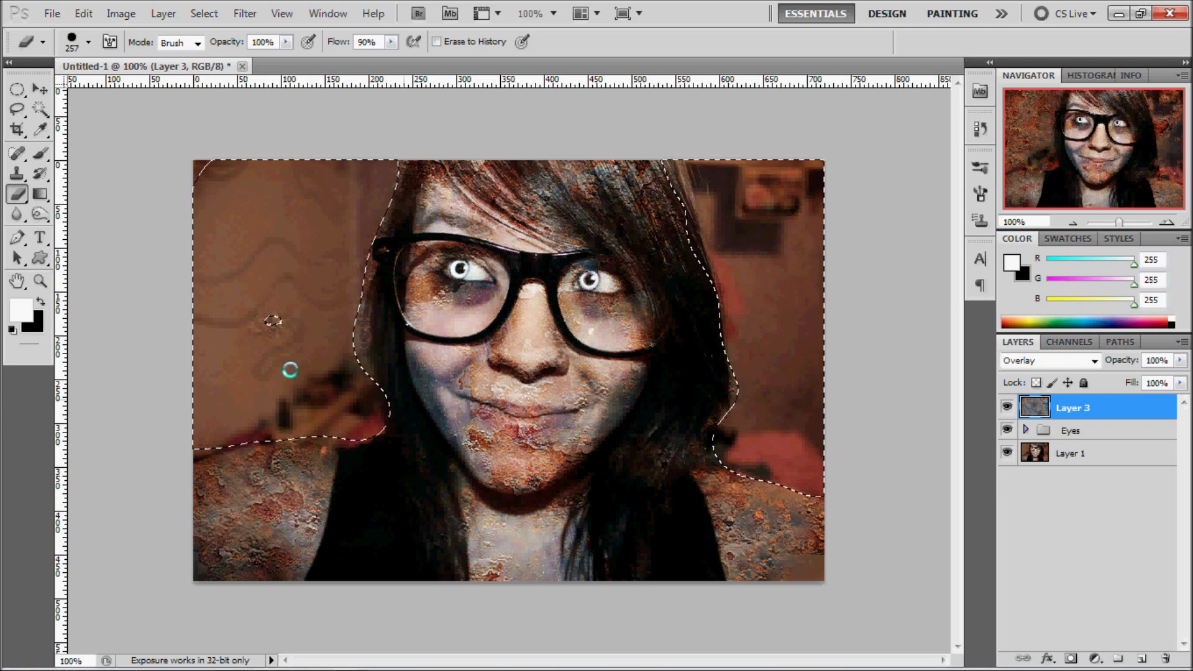
key("ctrl+d")
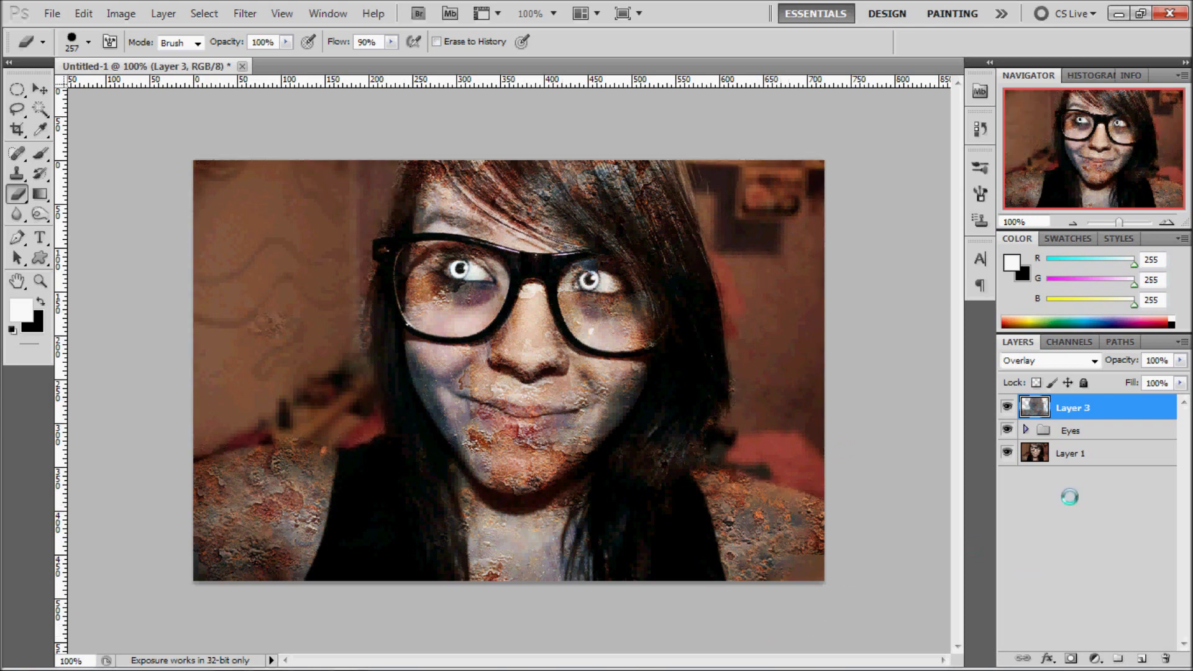
key("ctrl+shift+alt+n")
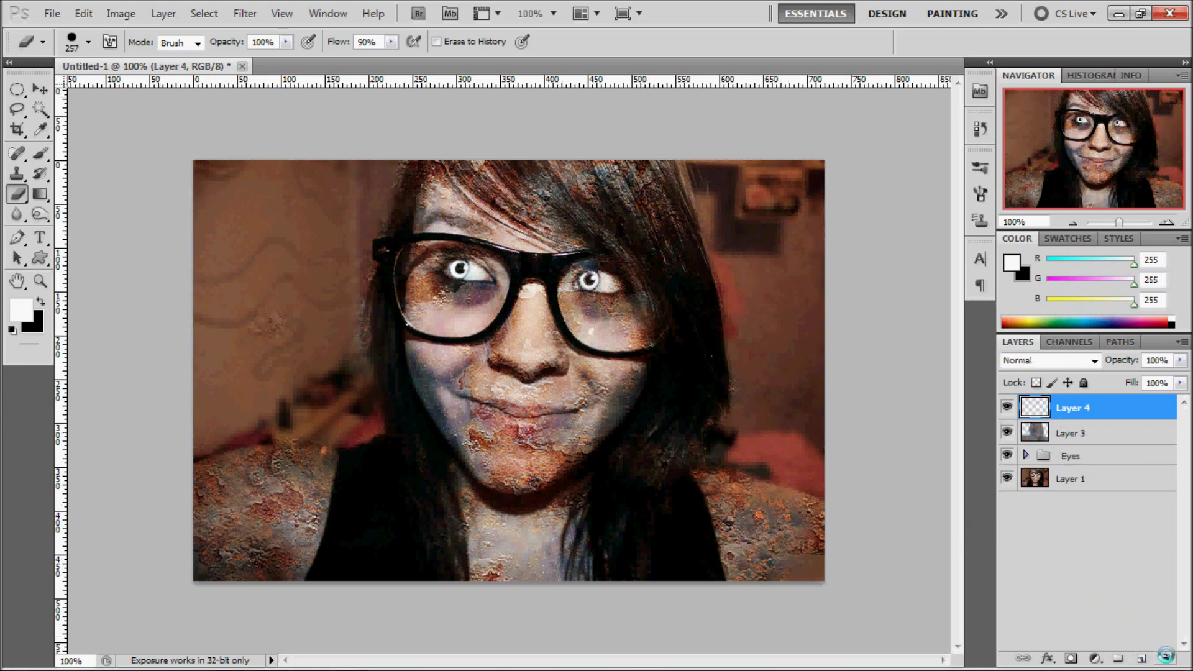
key("ctrl+o")
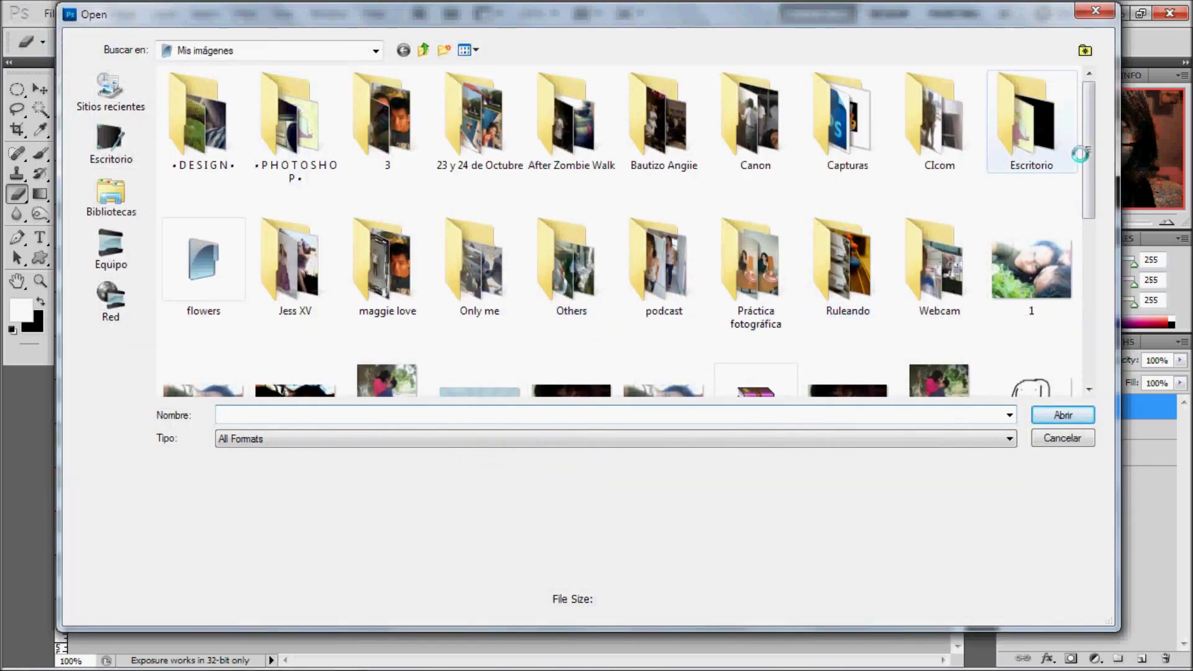
Step: Open the rust-hole texture image and paste it into the portrait as Layer 4
scroll(1079, 154, "down", 5)
left_click(1029, 193)
left_click(1063, 414)
key("ctrl+a")
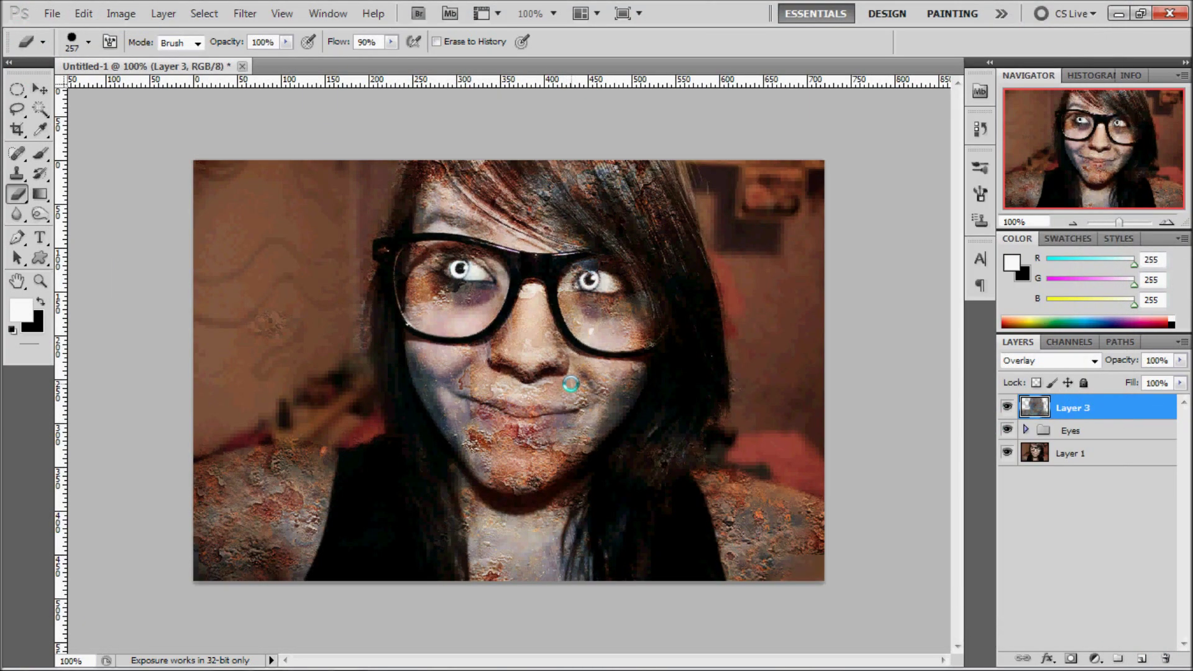
key("ctrl+v")
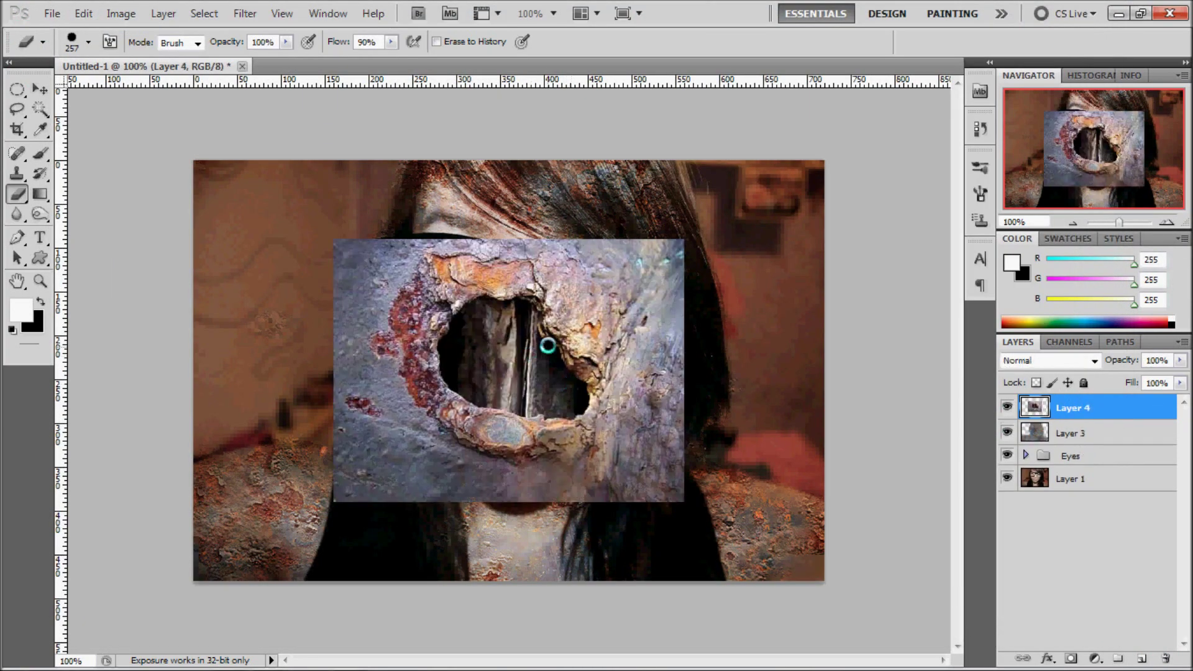
Step: Shrink the rust hole to about half size and move it onto the cheek by the nose
left_click(40, 89)
key("ctrl+t")
mouse_move(684, 240)
left_mouse_down()
mouse_move(486, 366)
mouse_move(469, 403)
left_mouse_up()
key("Return")
left_click_drag(404, 450, 595, 367)
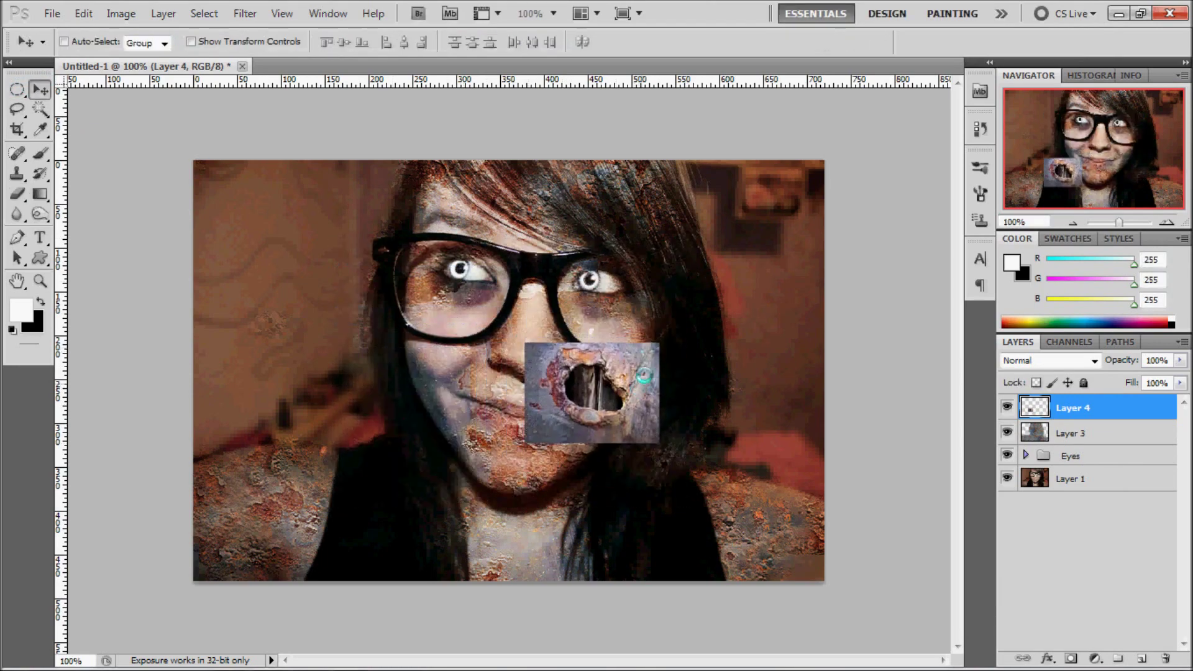
Step: Soften the hole's edges with a 39 px eraser and nudge it slightly up and right
scroll(499, 368, "up", 4)
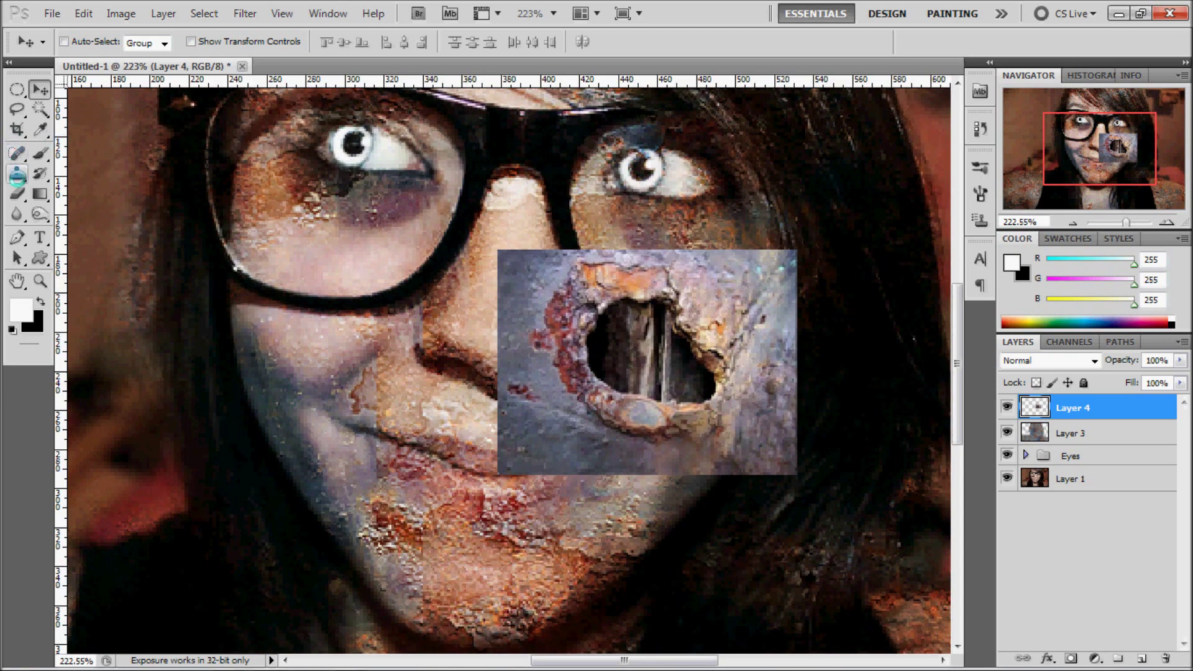
left_click(17, 193)
right_click(735, 335)
key("Return")
mouse_move(515, 261)
left_mouse_down()
mouse_move(506, 447)
mouse_move(653, 459)
mouse_move(781, 429)
mouse_move(783, 240)
left_mouse_up()
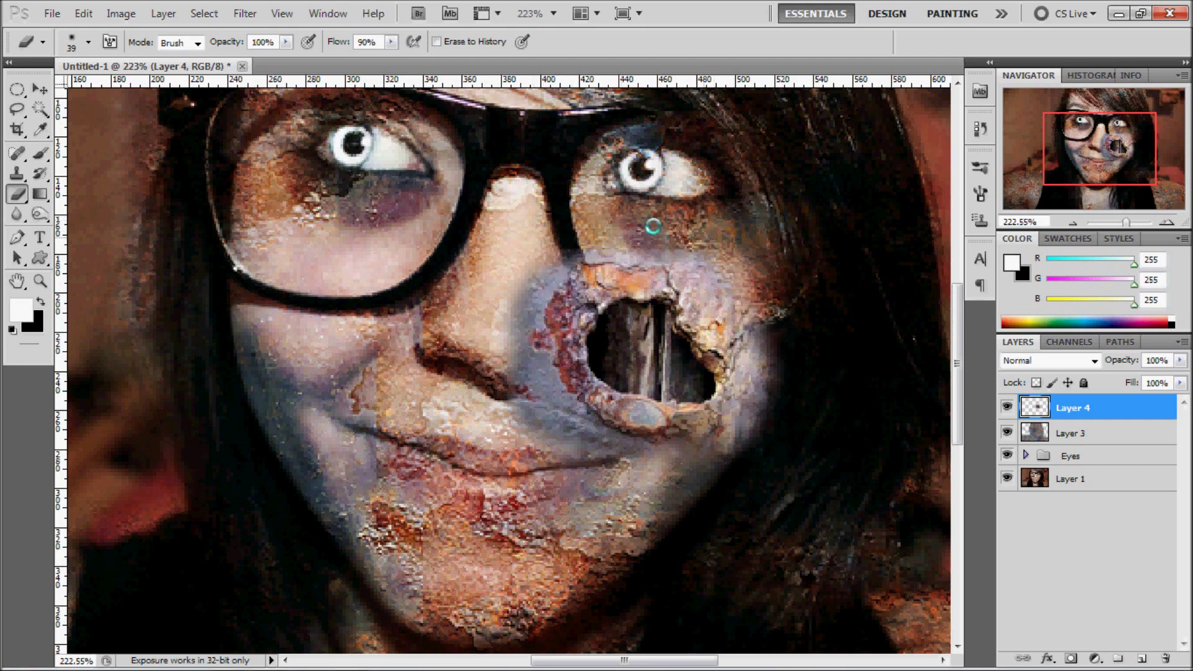
left_click(39, 89)
left_click_drag(653, 348, 666, 342)
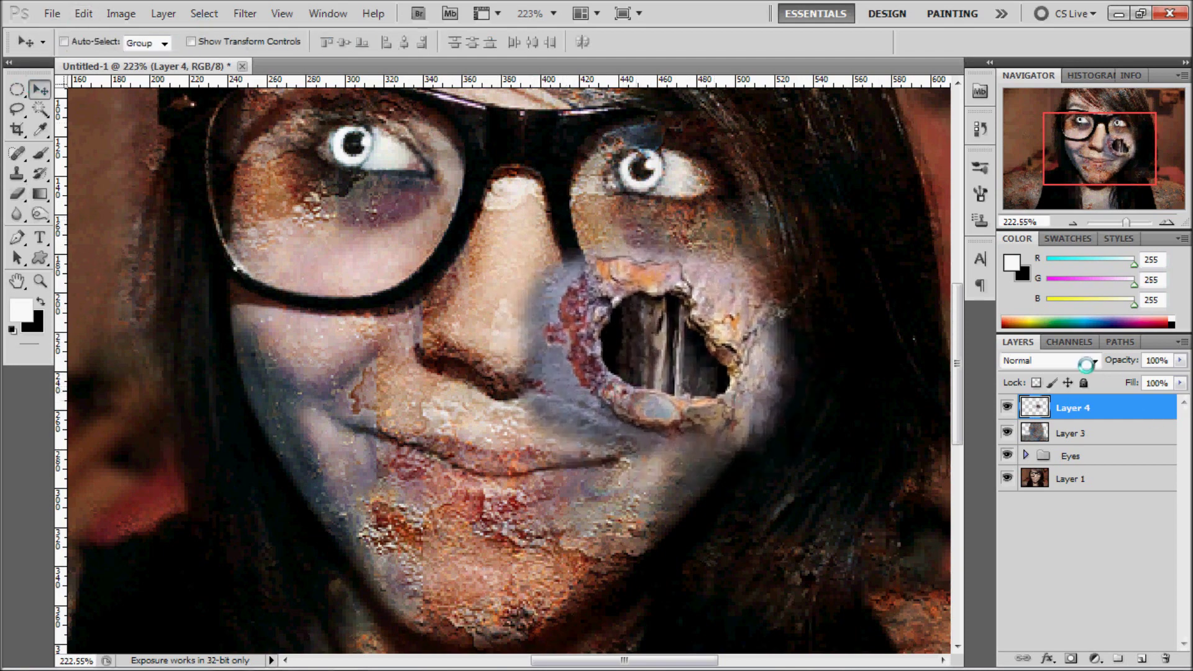
Step: Move the rusted-hole Layer 4 beneath Layer 3
left_click(1049, 360)
key("Escape")
left_click_drag(1087, 407, 1087, 442)
Step: Set Layer 4 to Hard Light blending at 70% opacity
left_click(1050, 360)
left_click(1025, 167)
key("ctrl+z")
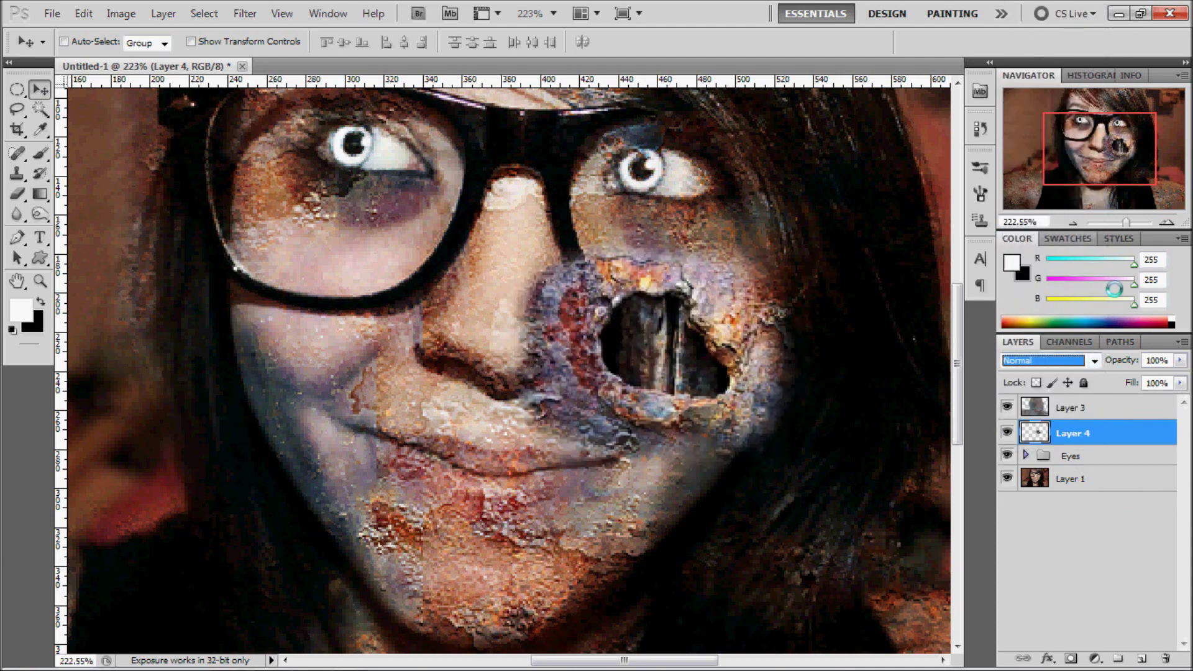
key("Down")
key("Down")
key("Down")
key("Down")
key("Down")
key("Down")
key("Down")
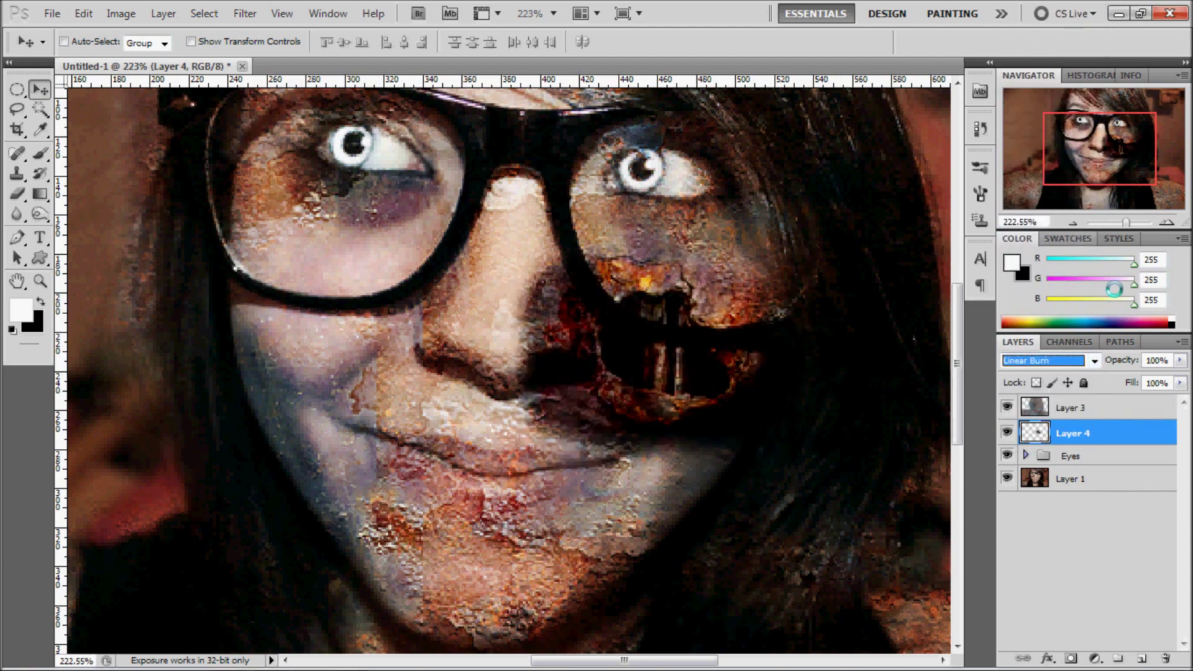
key("Down")
key("Down")
key("Down")
key("Down")
key("Down")
key("Down")
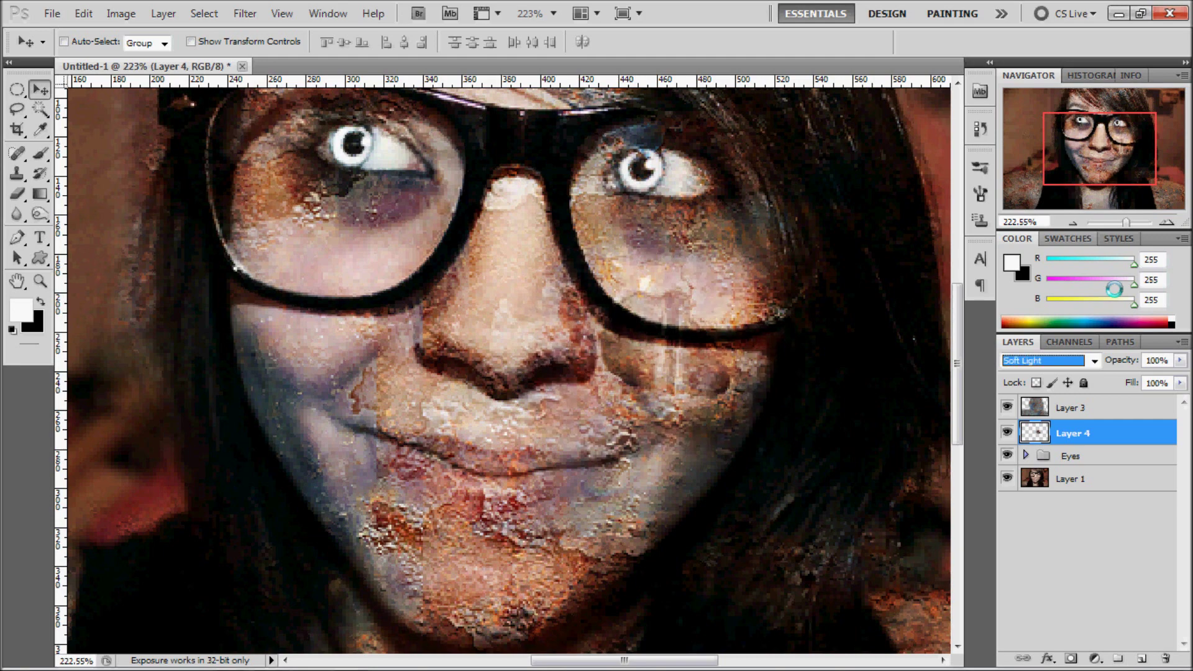
key("Down")
key("Down")
key("Down")
key("Up")
key("Up")
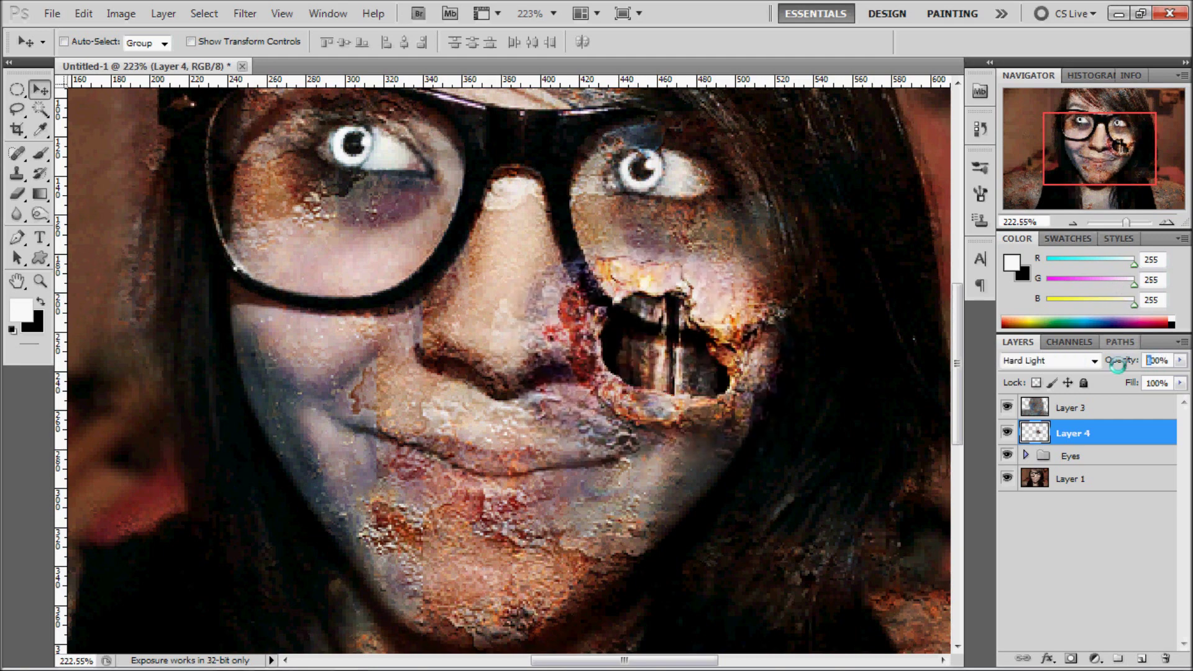
type("70")
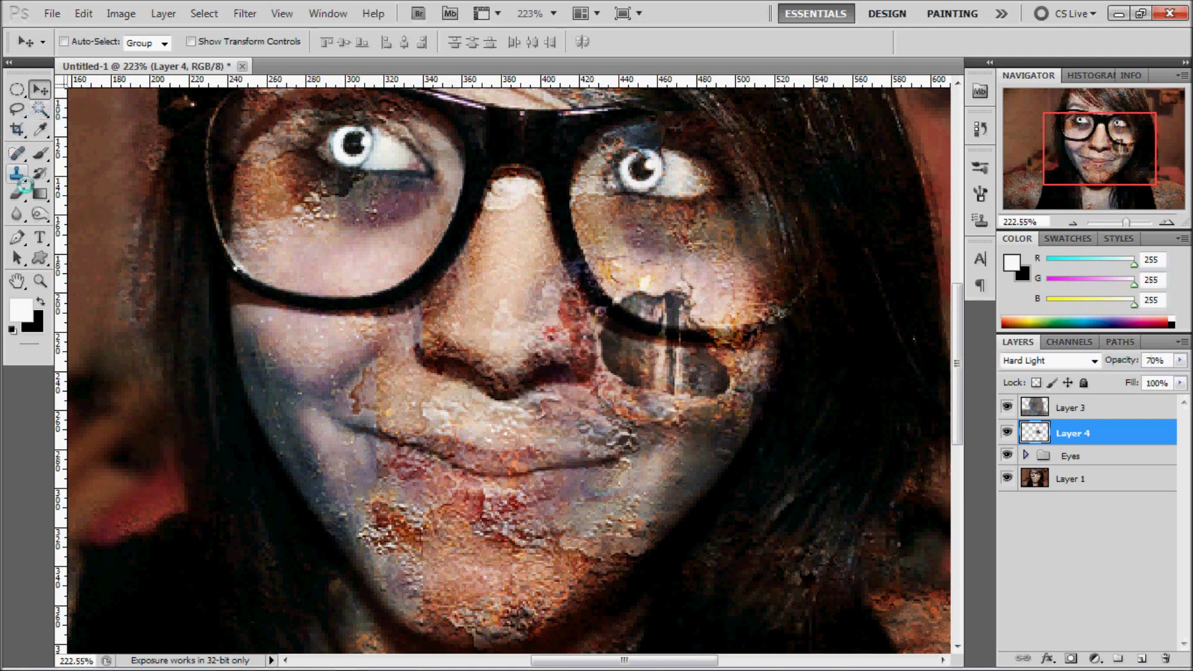
left_click(23, 188)
Step: Zoom in on the nose hole and erase its dark edge
left_click(1139, 223)
left_click_drag(1106, 144, 1118, 144)
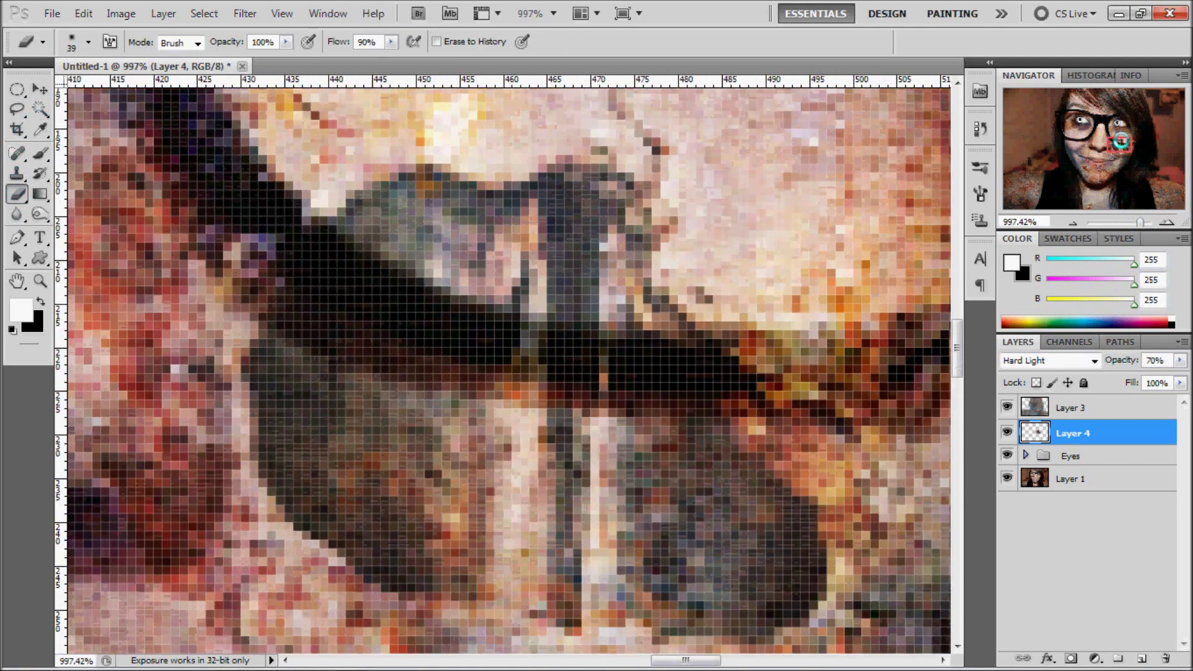
right_click(759, 426)
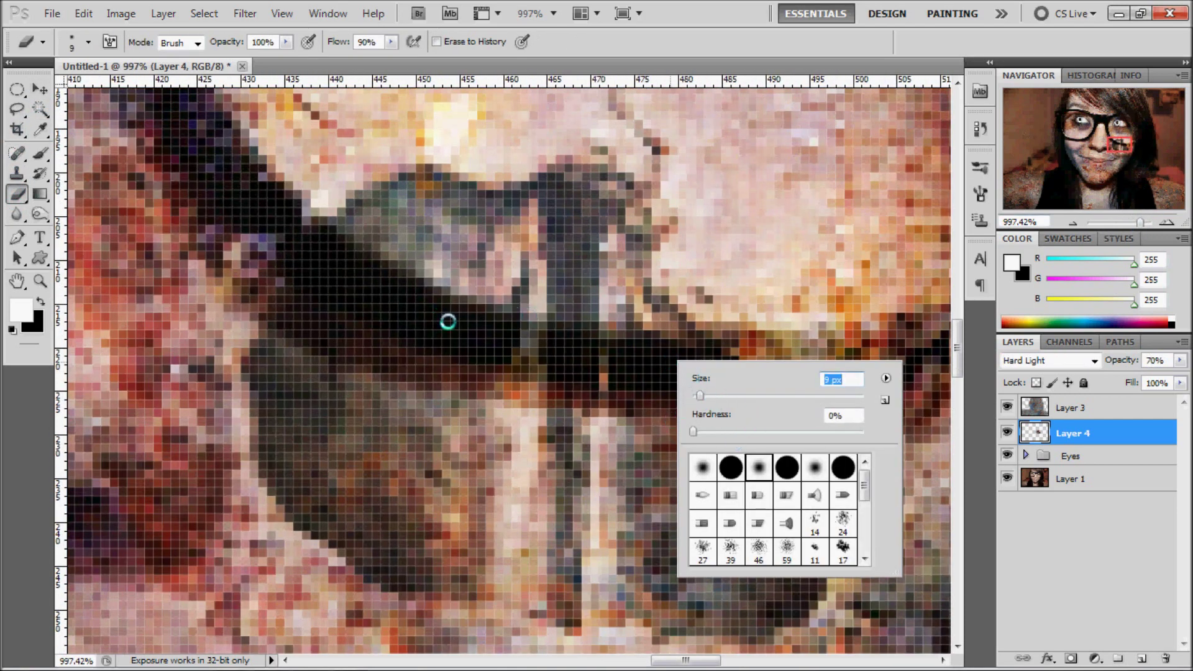
key("Escape")
mouse_move(356, 300)
left_mouse_down()
mouse_move(434, 346)
mouse_move(780, 381)
mouse_move(886, 363)
mouse_move(626, 378)
mouse_move(734, 345)
left_mouse_up()
Step: At about 316% zoom, erase rust texture around the mouth and chin with a smaller eraser
left_click_drag(837, 263, 1192, 381)
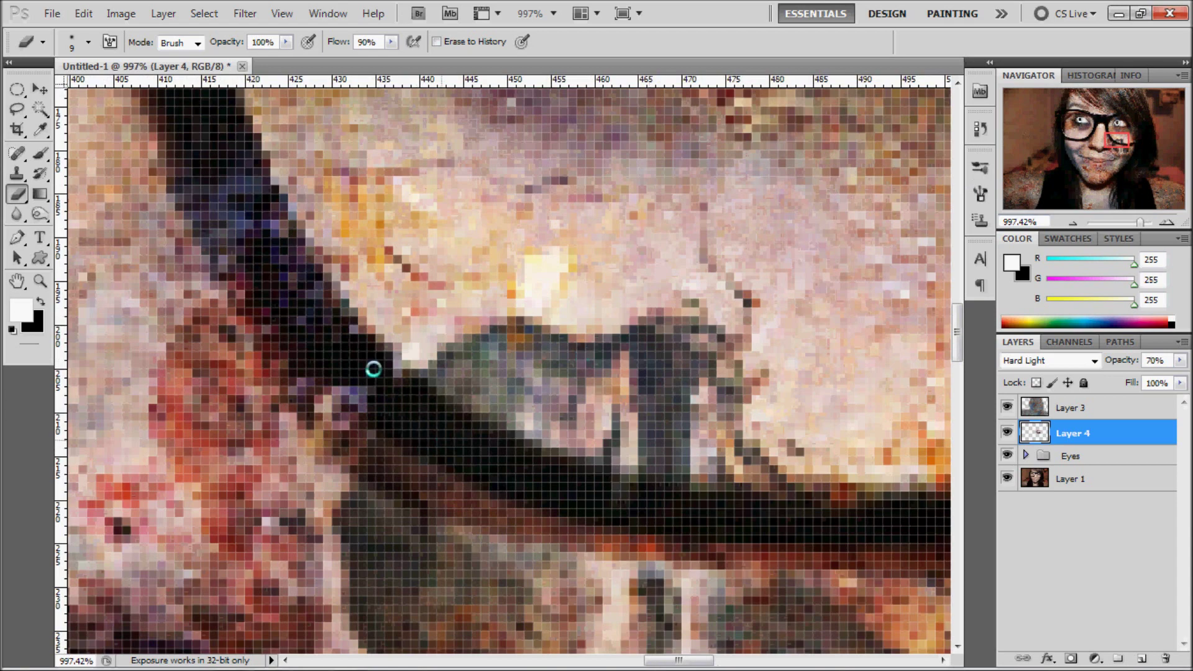
left_click_drag(1084, 221, 1129, 222)
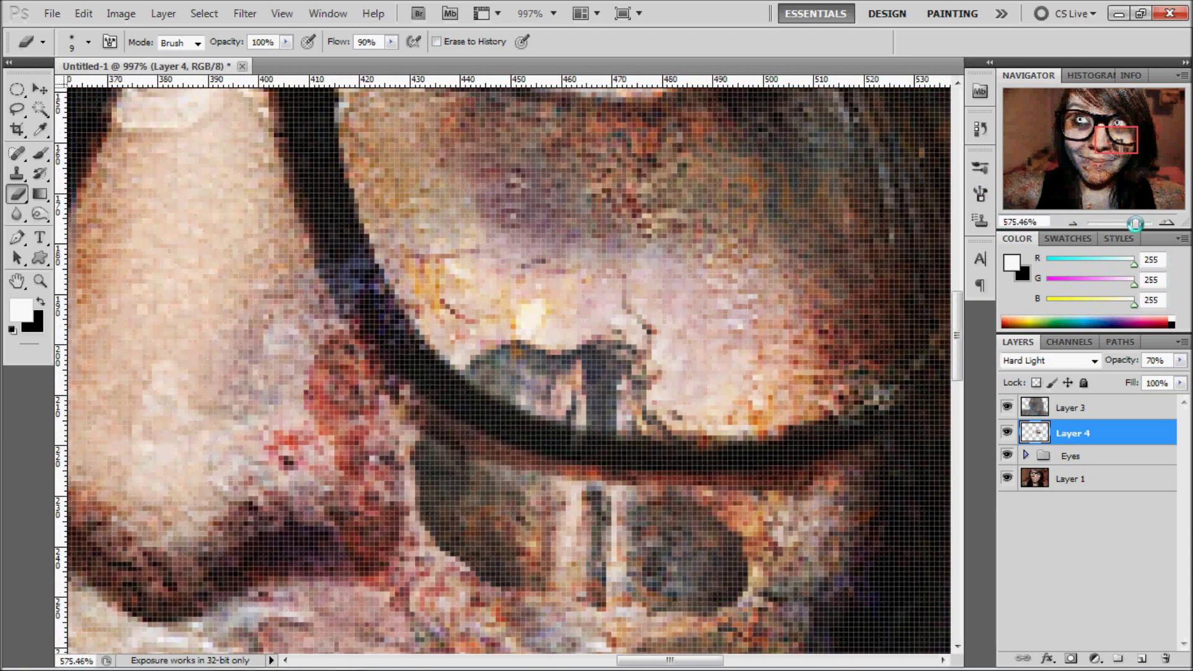
right_click(642, 298)
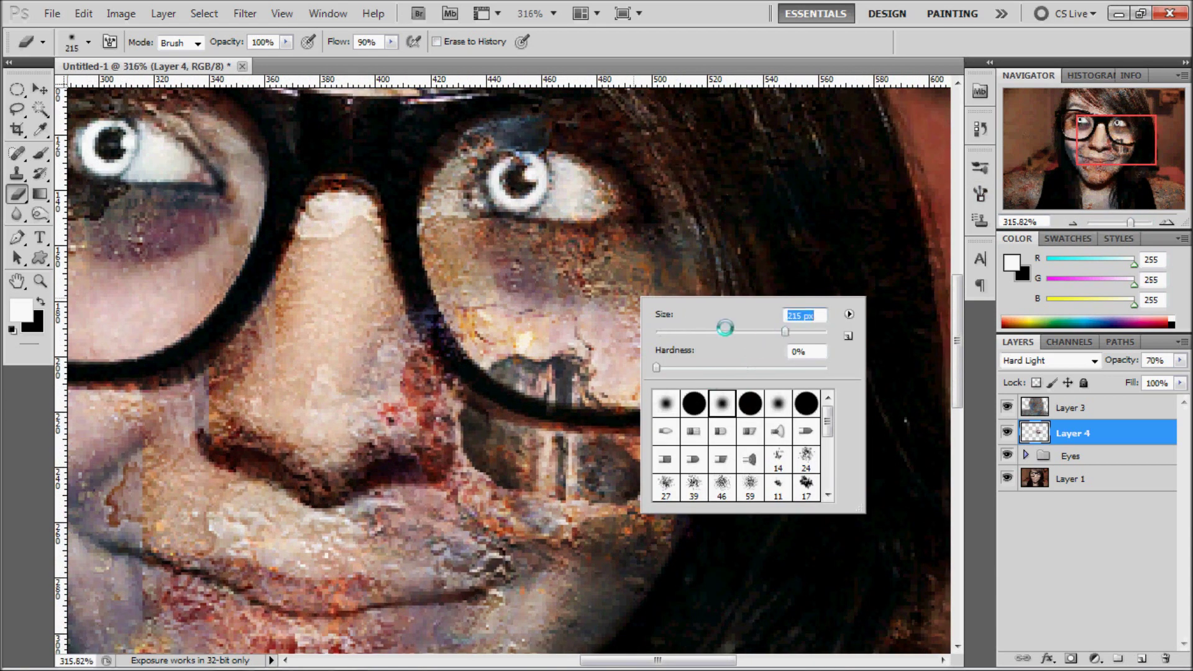
left_click_drag(1129, 222, 1127, 222)
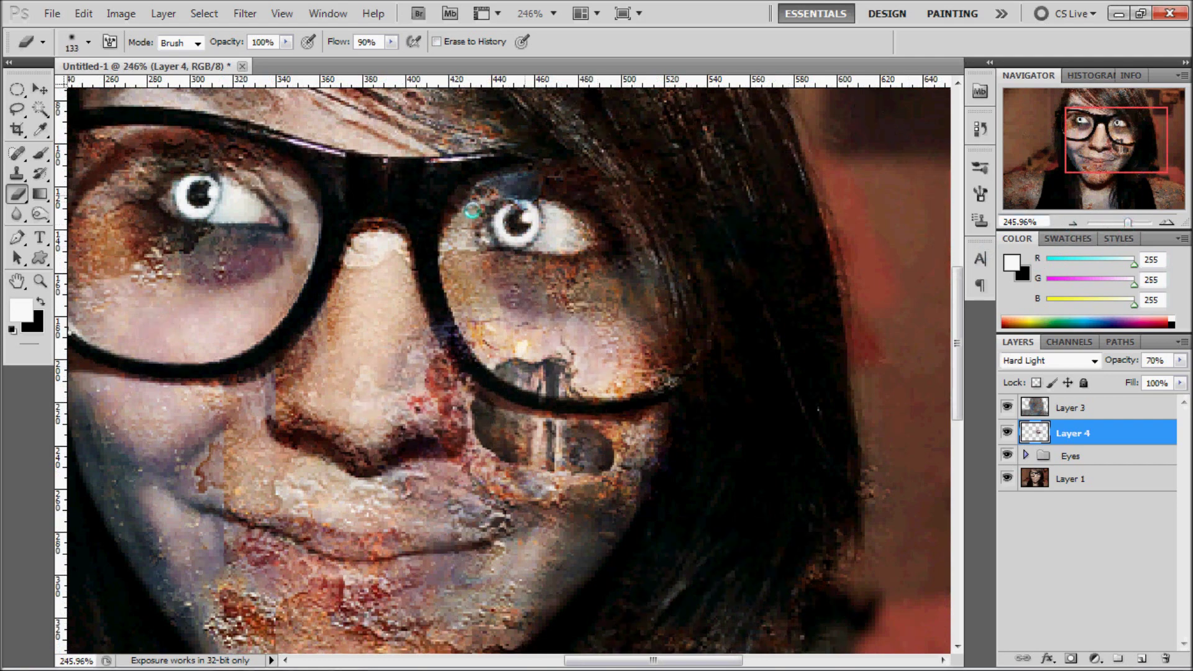
left_click_drag(287, 527, 540, 534)
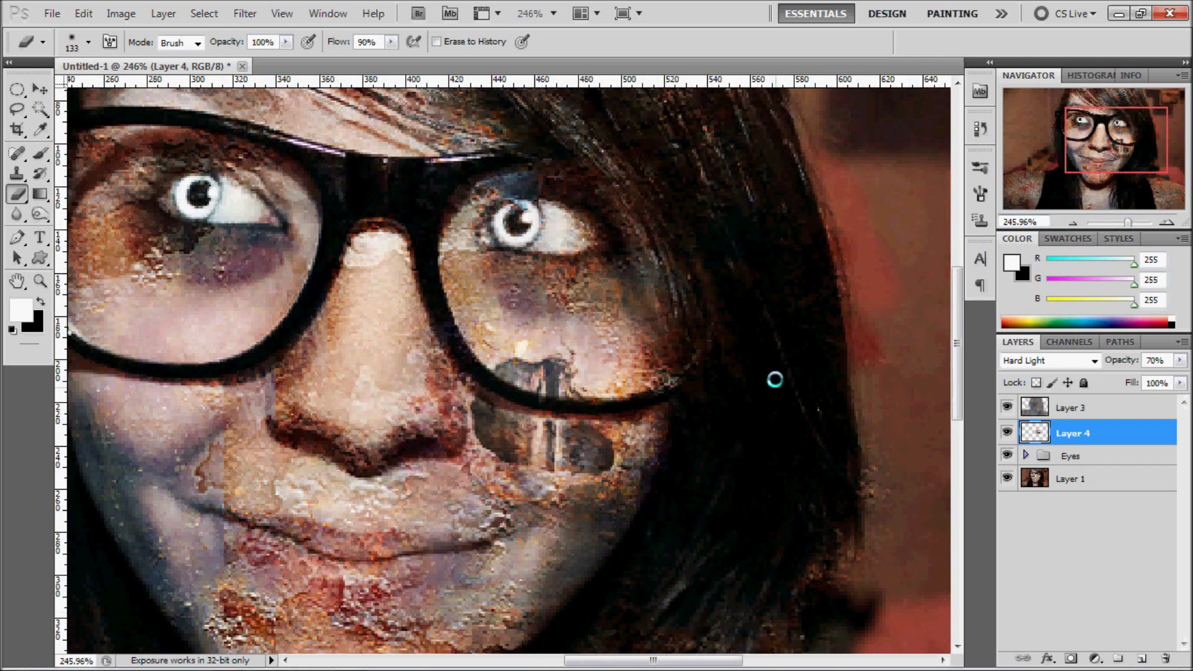
Step: Try Overlay on Layer 4, keep Hard Light, zoom out to the whole image, select Layer 3
left_click(1054, 360)
left_click(1067, 237)
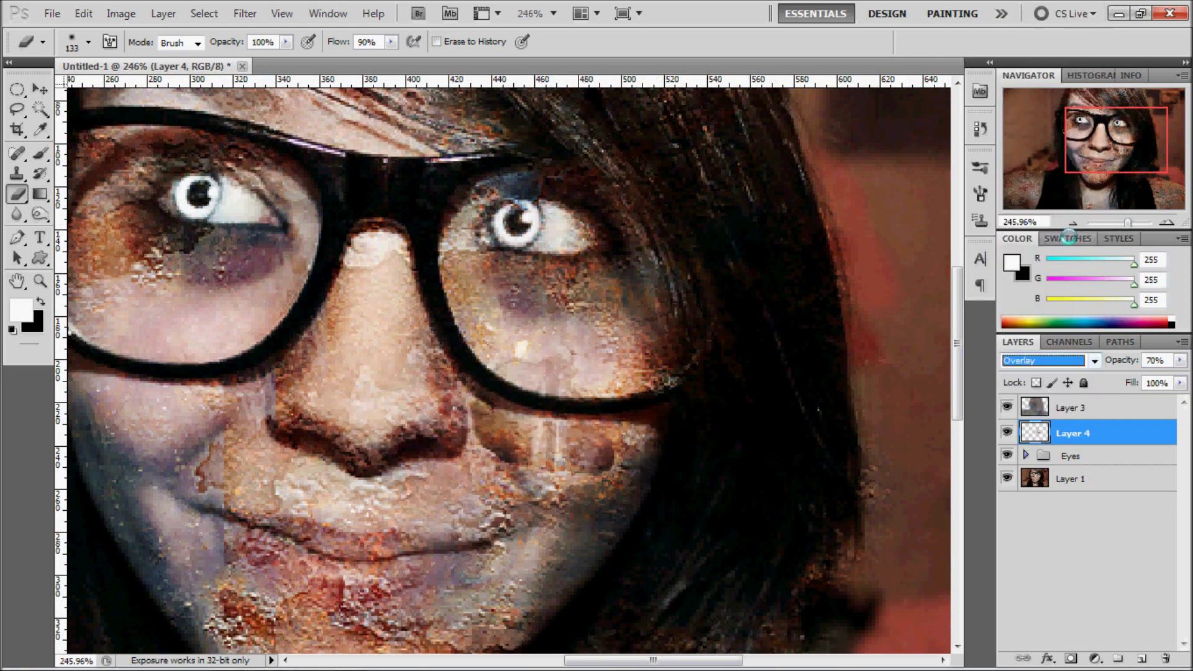
key("Down")
key("Down")
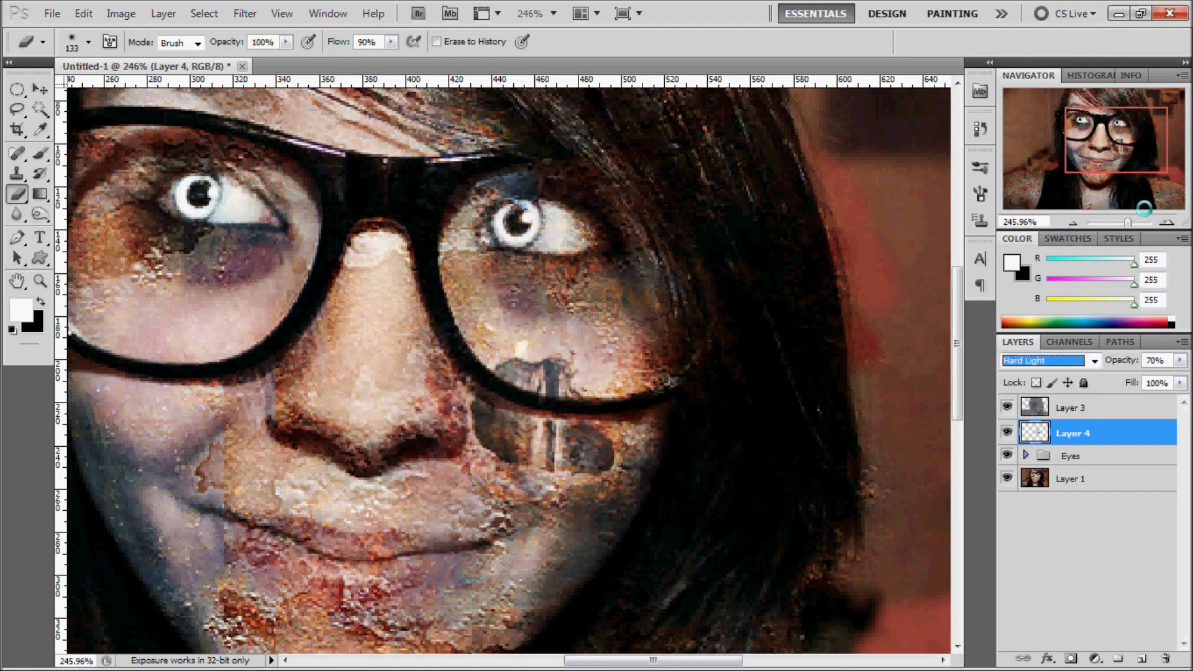
key("ctrl+0")
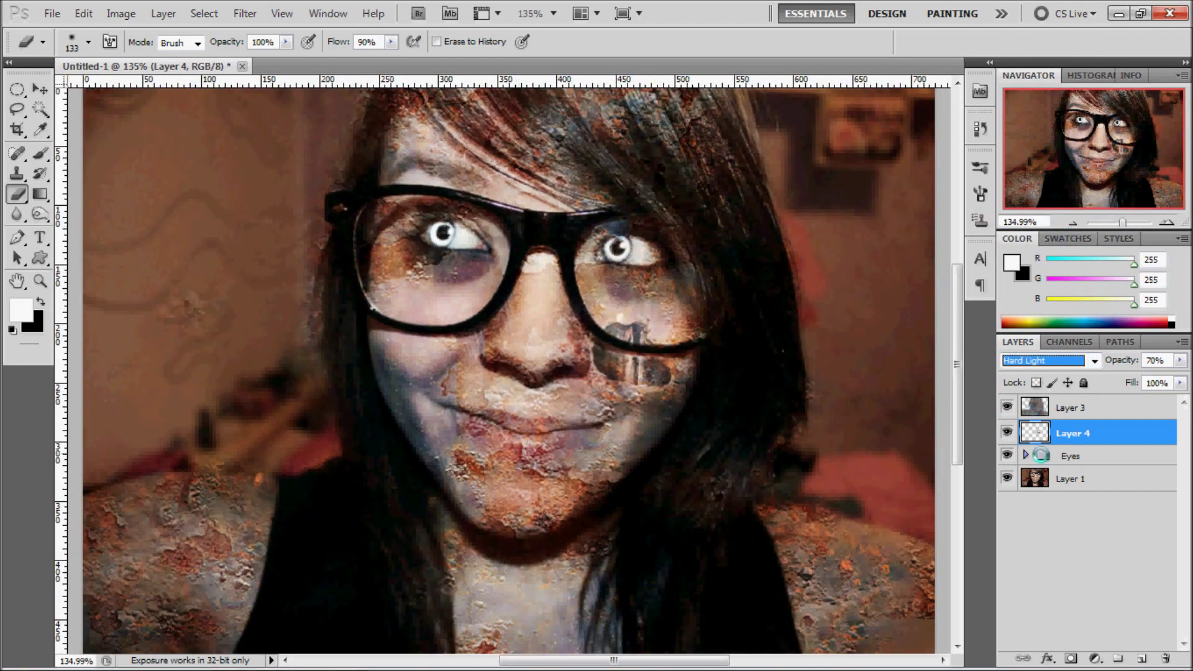
left_click(1068, 407)
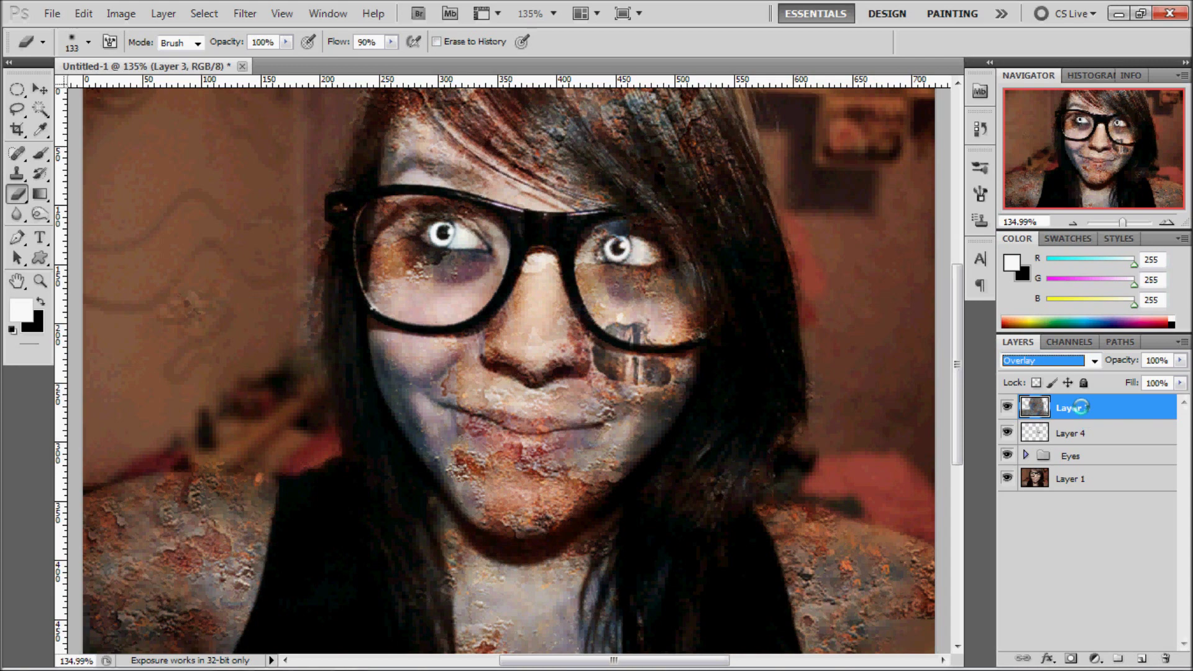
Step: Duplicate Layer 3 and set the Layer 3 copy to Soft Light blending
key("ctrl+j")
key("ctrl+i")
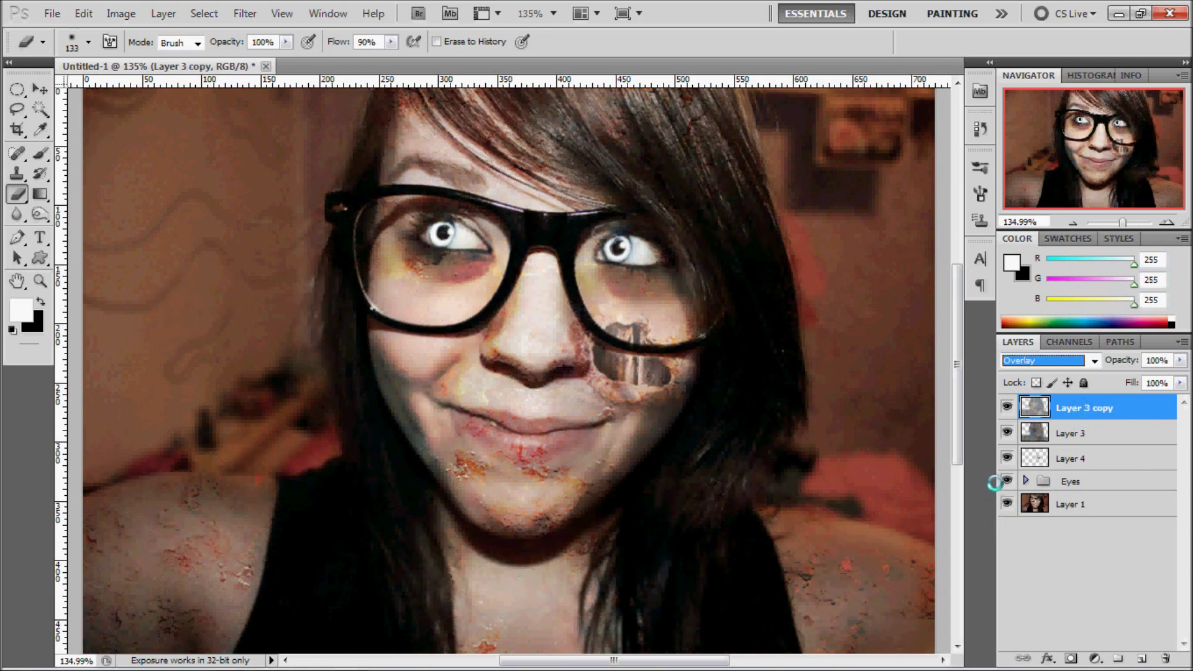
key("Up")
key("Up")
key("Up")
key("Up")
key("Down")
key("Down")
key("Down")
key("Down")
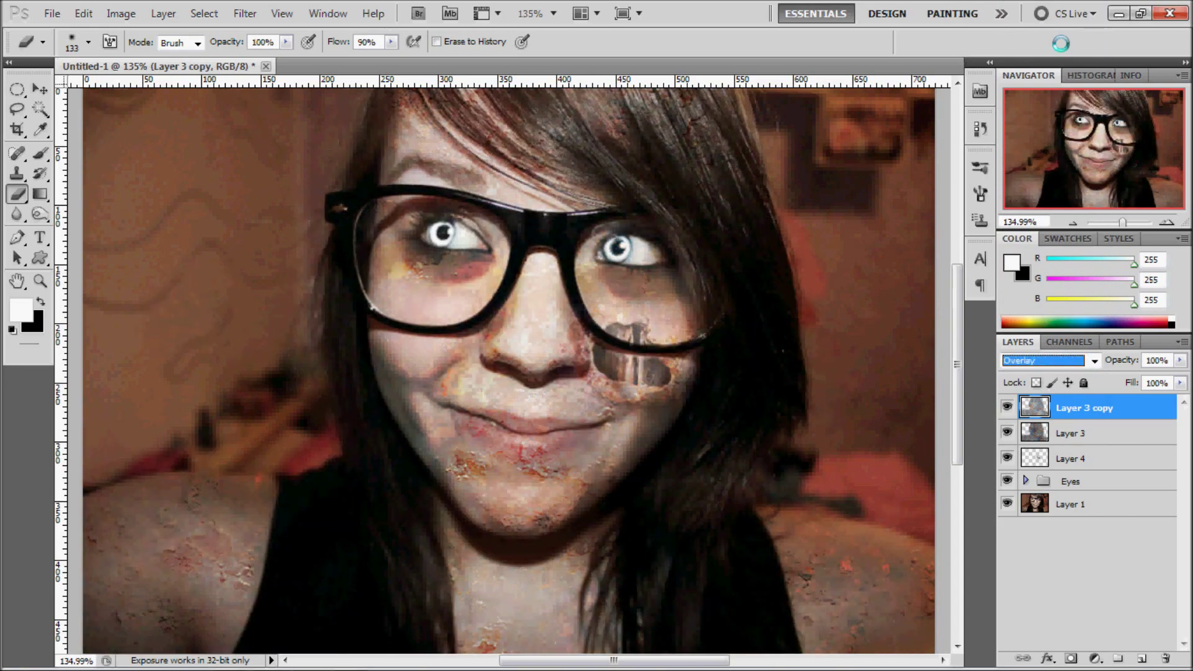
key("Down")
key("Down")
key("Up")
key("Up")
key("Up")
key("Up")
key("Up")
key("Up")
key("Up")
key("Up")
key("Up")
key("Up")
key("Down")
key("Down")
key("Down")
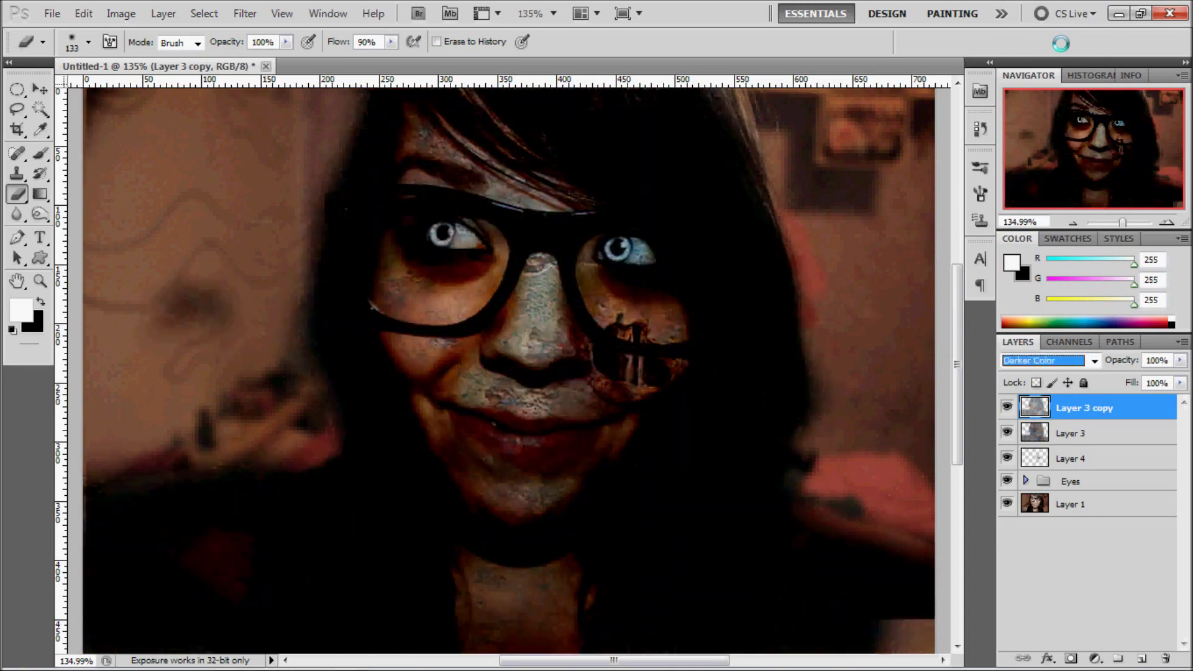
key("Down")
key("Down")
key("Down")
key("Down")
key("Down")
key("Down")
key("Down")
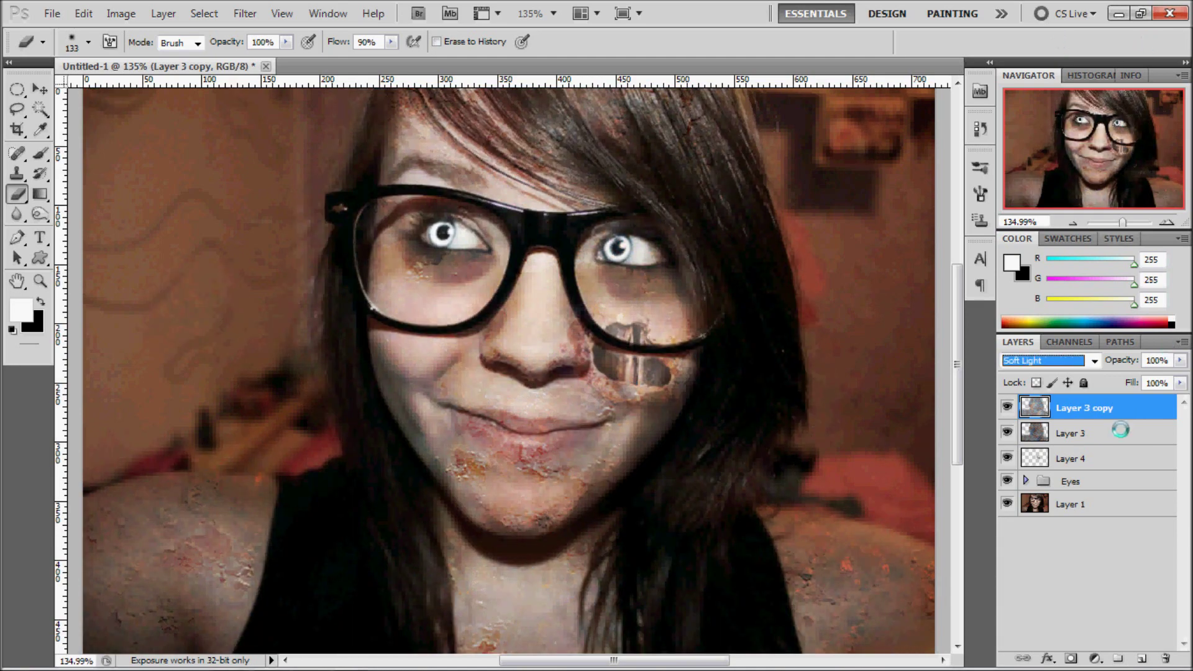
left_click(1136, 423)
left_click(1090, 410)
left_click(1065, 503)
Step: Paint a Quick Mask over the face and shoulder skin and turn it into a selection
key("ctrl+u")
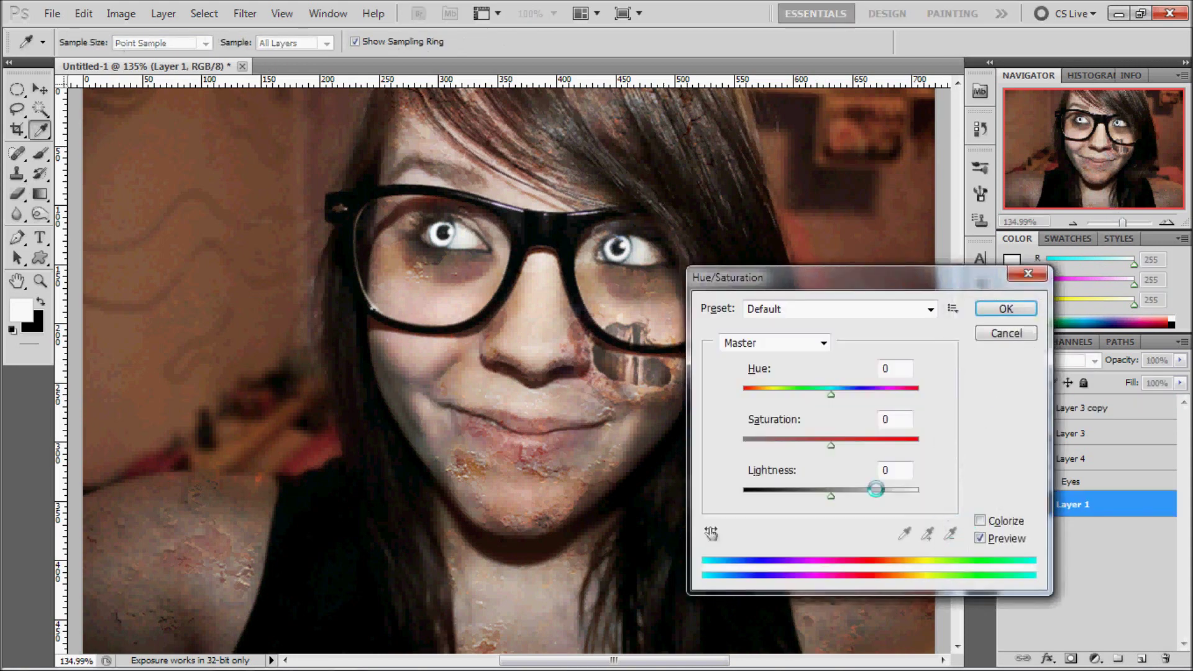
mouse_move(821, 395)
left_mouse_down()
mouse_move(772, 395)
mouse_move(846, 396)
left_mouse_up()
key("Escape")
key("e")
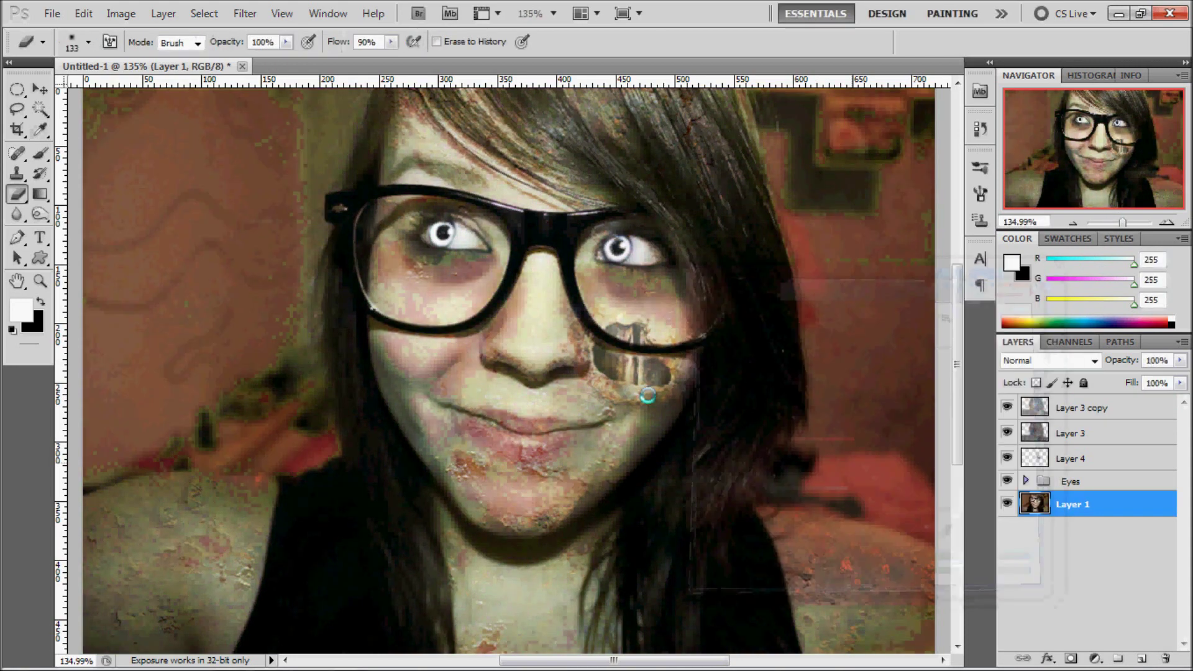
key("ctrl+1")
key("b")
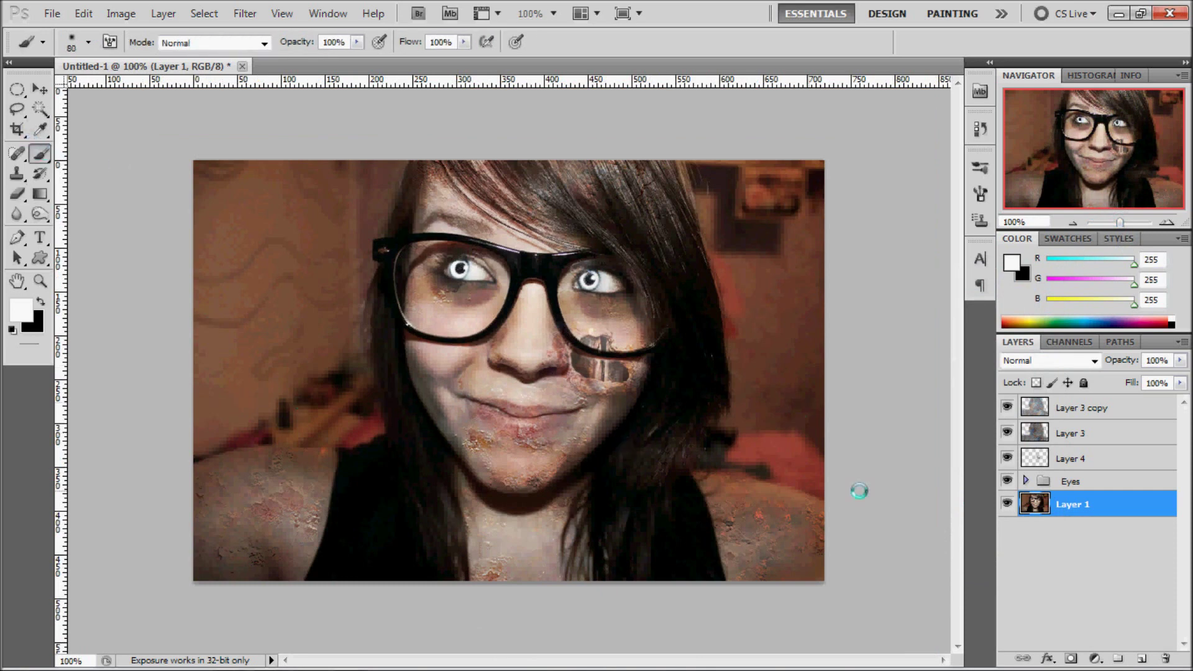
key("d")
key("q")
mouse_move(528, 478)
left_mouse_down()
mouse_move(462, 414)
mouse_move(442, 297)
mouse_move(478, 246)
mouse_move(615, 285)
mouse_move(495, 506)
mouse_move(300, 490)
mouse_move(229, 567)
mouse_move(367, 565)
mouse_move(708, 495)
mouse_move(593, 401)
mouse_move(463, 369)
left_mouse_up()
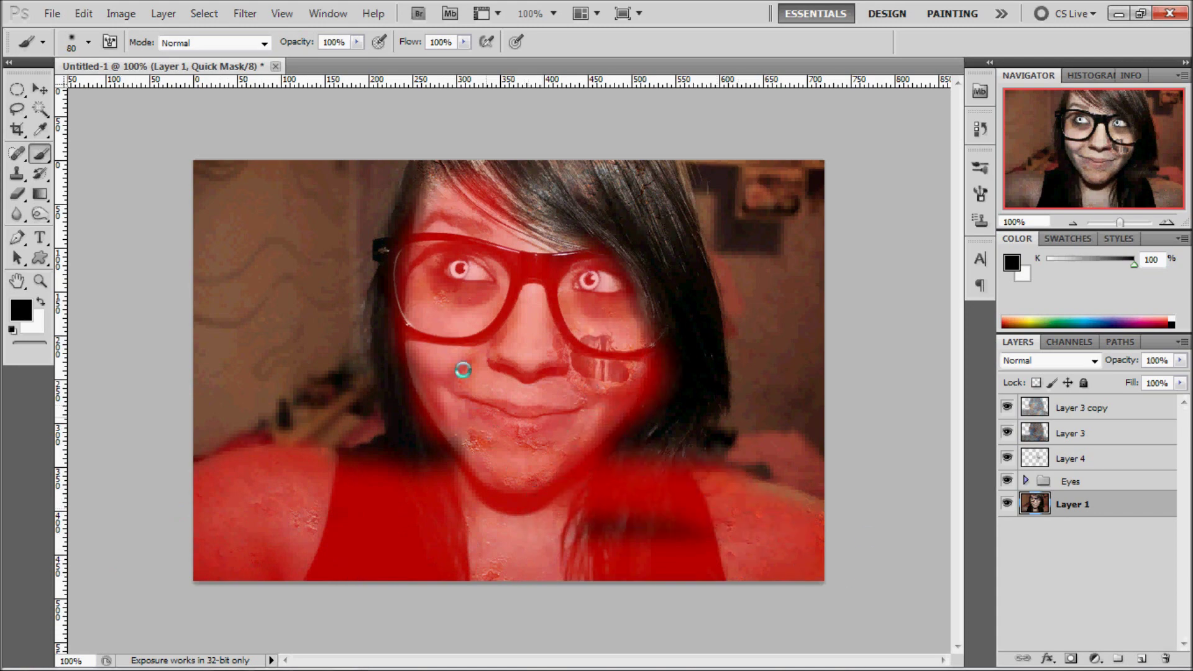
key("q")
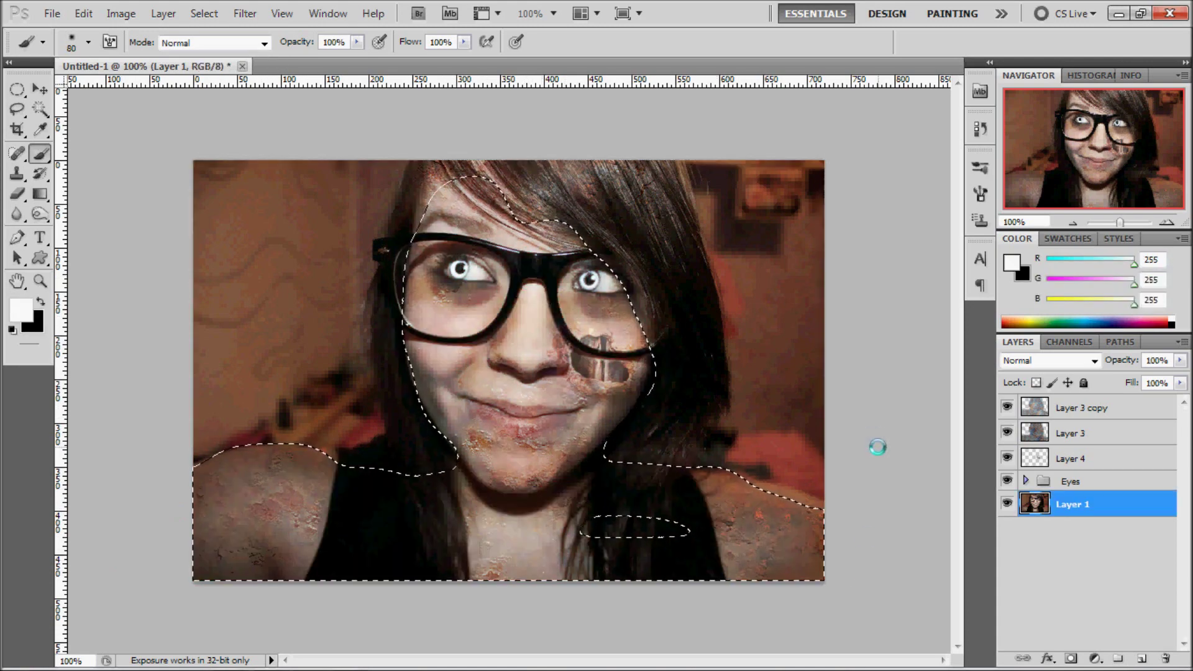
Step: Shift the selected skin's hue by +20 toward a sickly green, then deselect
key("ctrl+u")
mouse_move(831, 392)
left_mouse_down()
mouse_move(775, 395)
mouse_move(884, 399)
mouse_move(848, 402)
left_mouse_up()
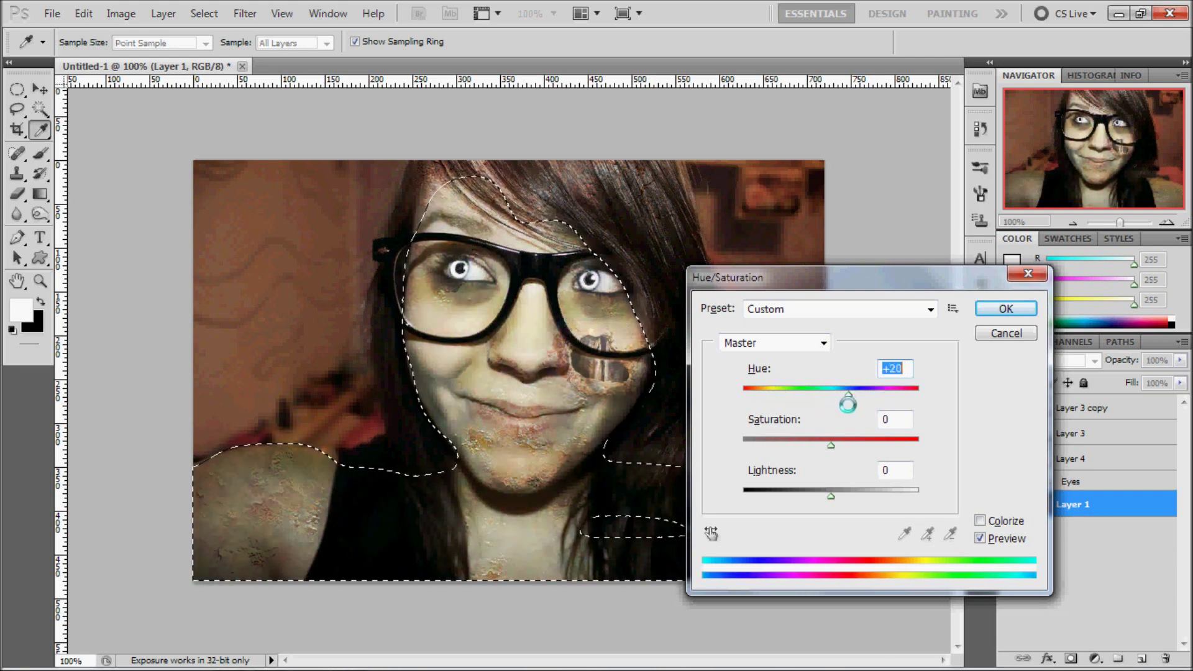
mouse_move(831, 445)
left_mouse_down()
mouse_move(853, 446)
mouse_move(829, 445)
left_mouse_up()
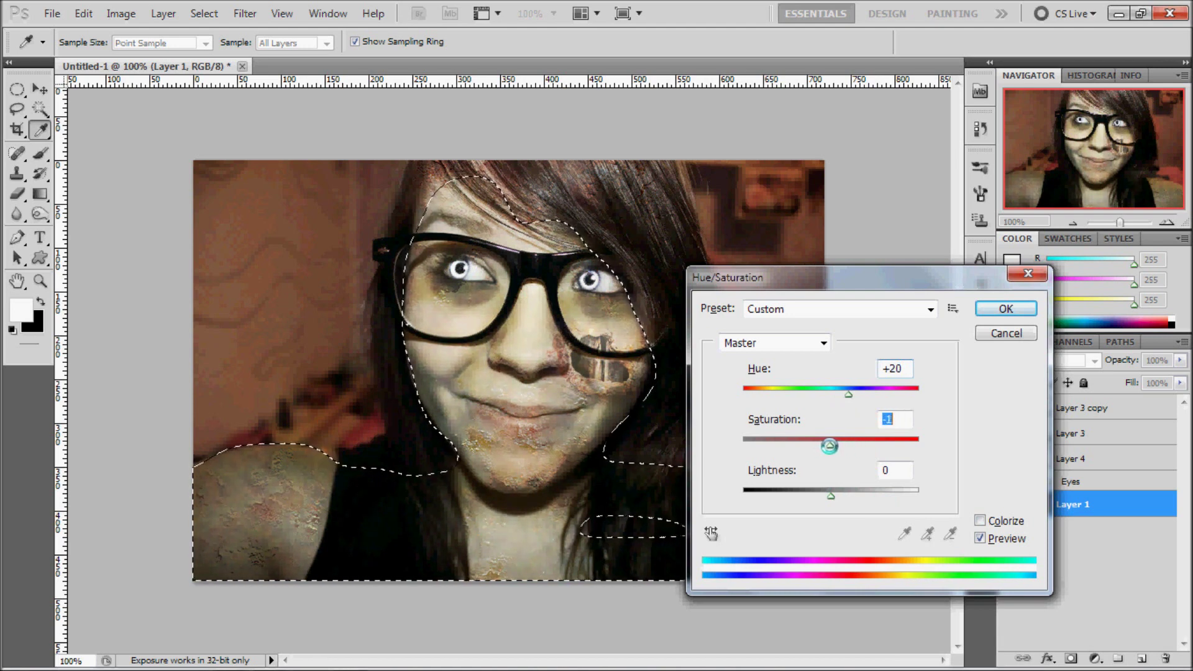
key("Return")
key("b")
key("ctrl+d")
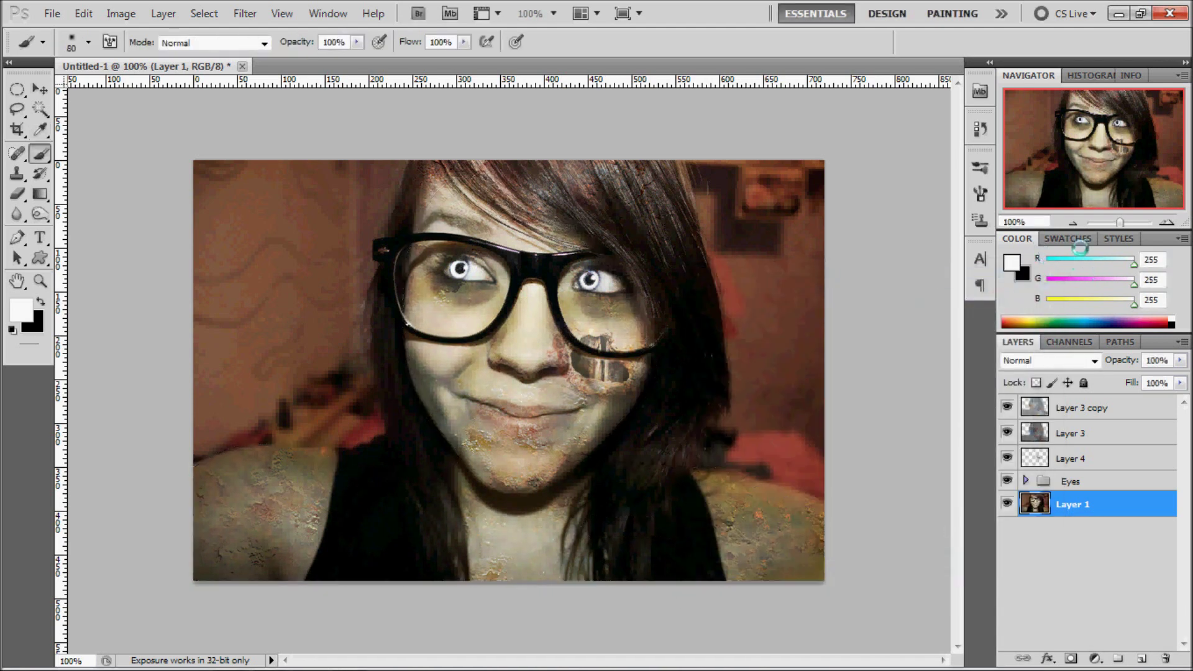
left_click_drag(1118, 221, 1129, 221)
Step: Zoom in on the eyes and try the Dodge and Burn toning tools
left_click_drag(1093, 149, 1086, 112)
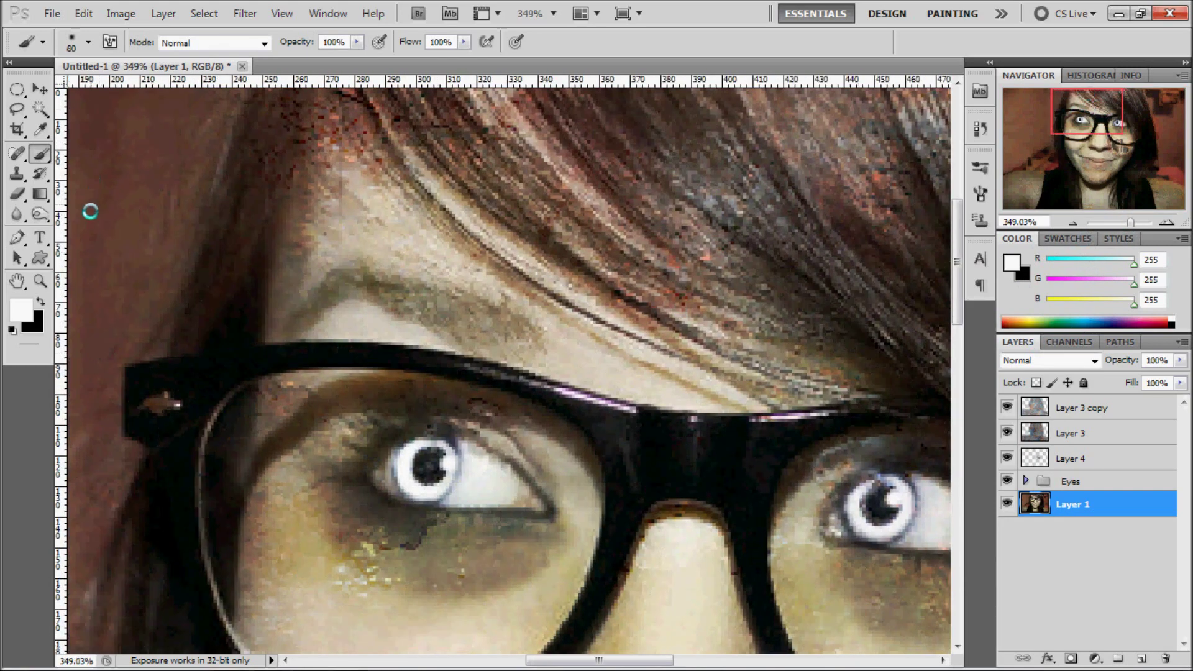
key("o")
right_click(530, 433)
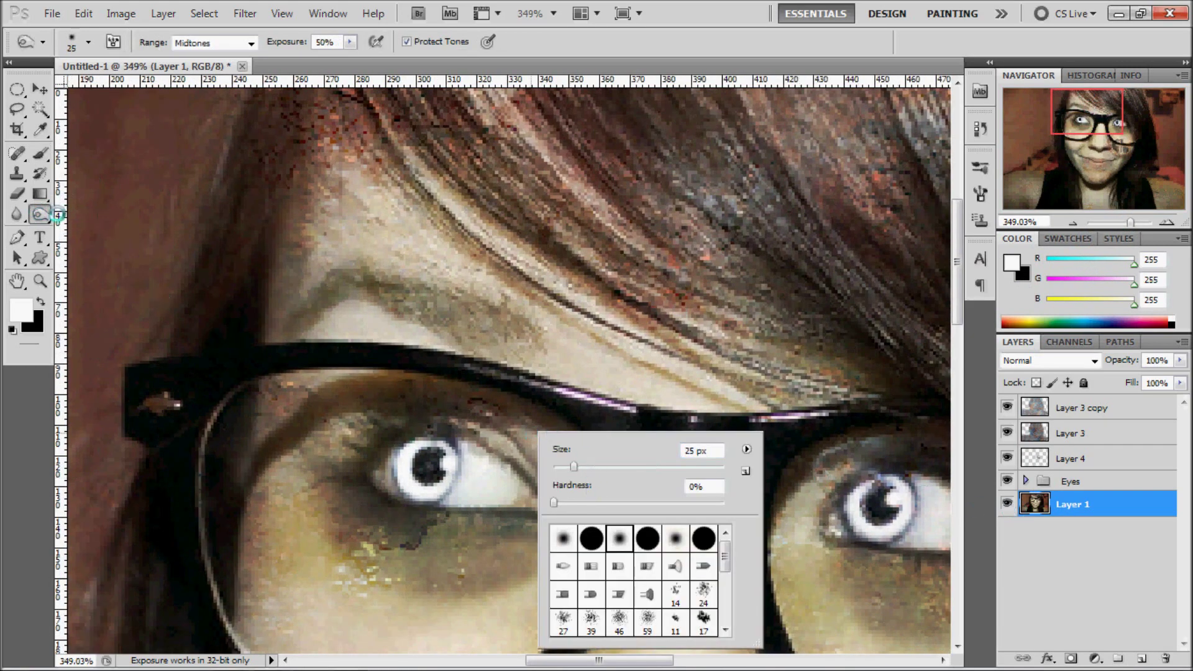
right_click(39, 215)
left_click(75, 224)
right_click(580, 449)
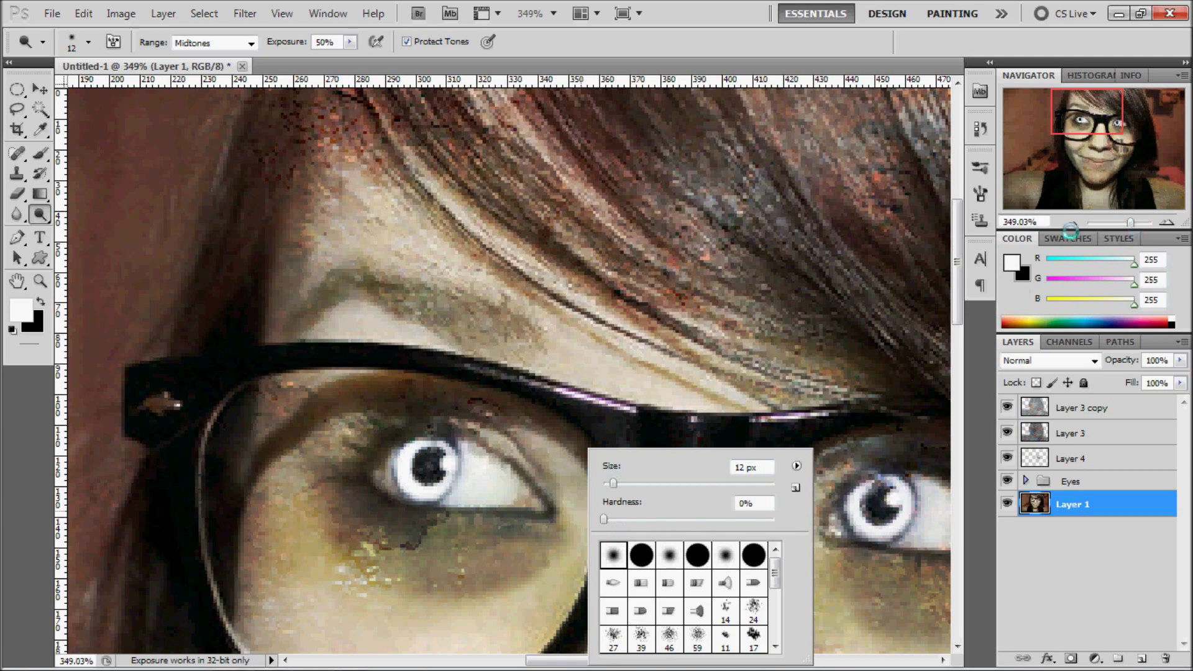
scroll(447, 394, "down", 2)
scroll(448, 394, "up", 6)
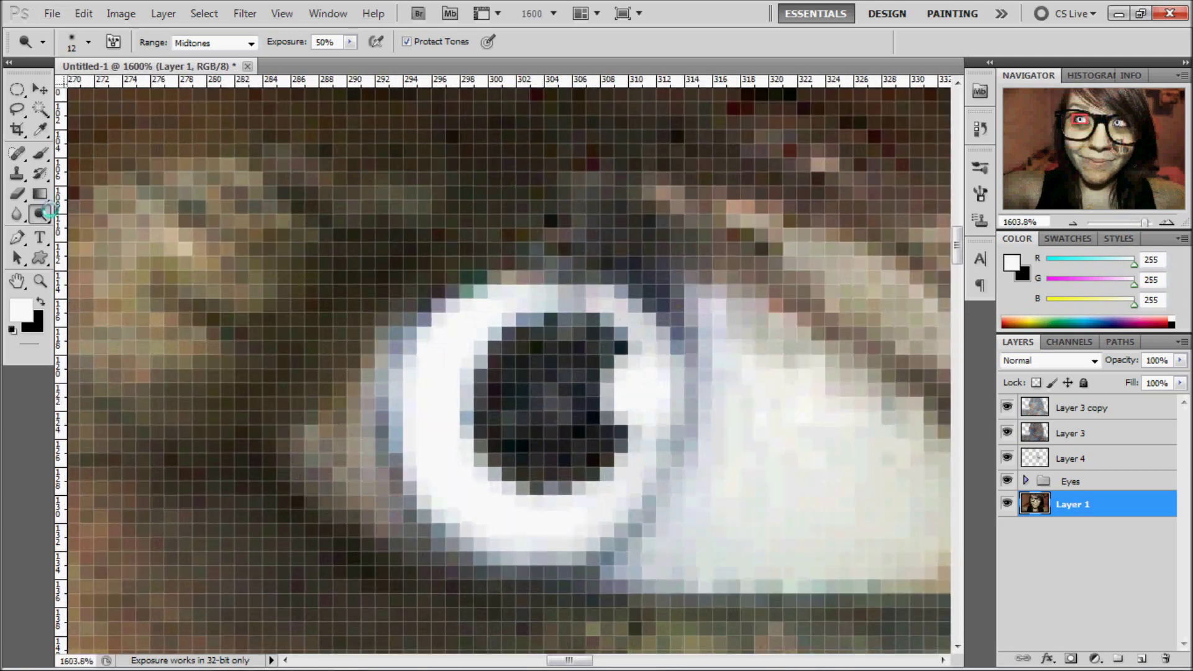
Step: Switch to the Sponge tool and shrink its brush to 8 px
right_click(39, 214)
left_click(74, 245)
right_click(547, 387)
left_click_drag(568, 413, 562, 413)
key("Return")
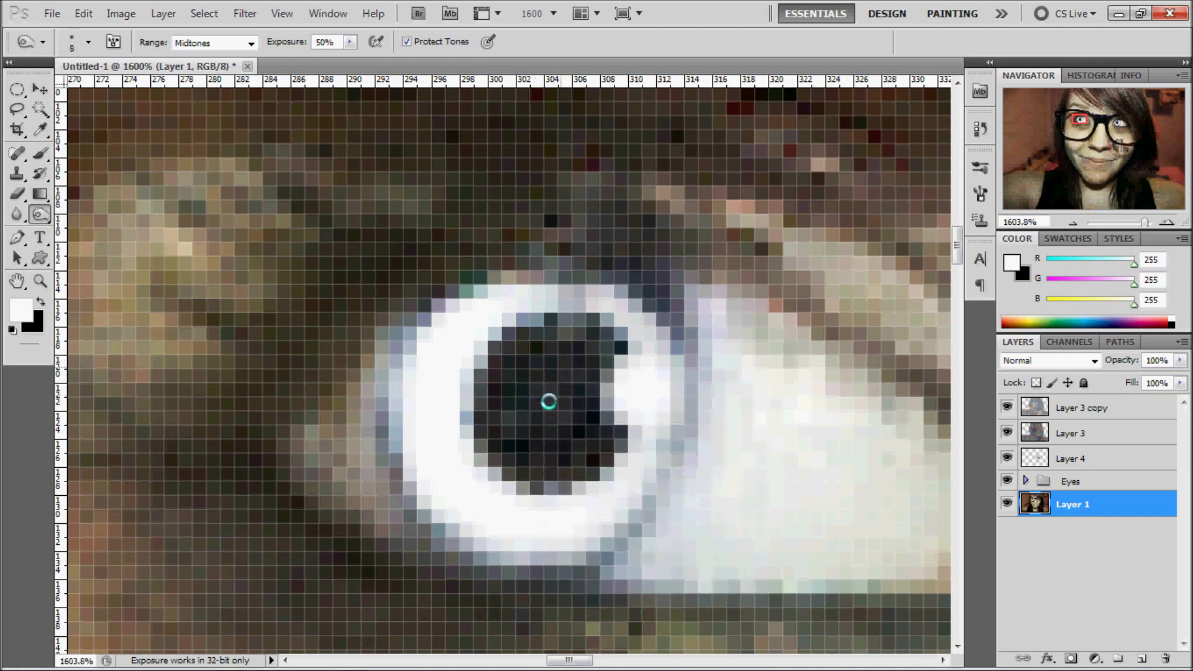
scroll(692, 255, "down", 2)
scroll(652, 310, "down", 1)
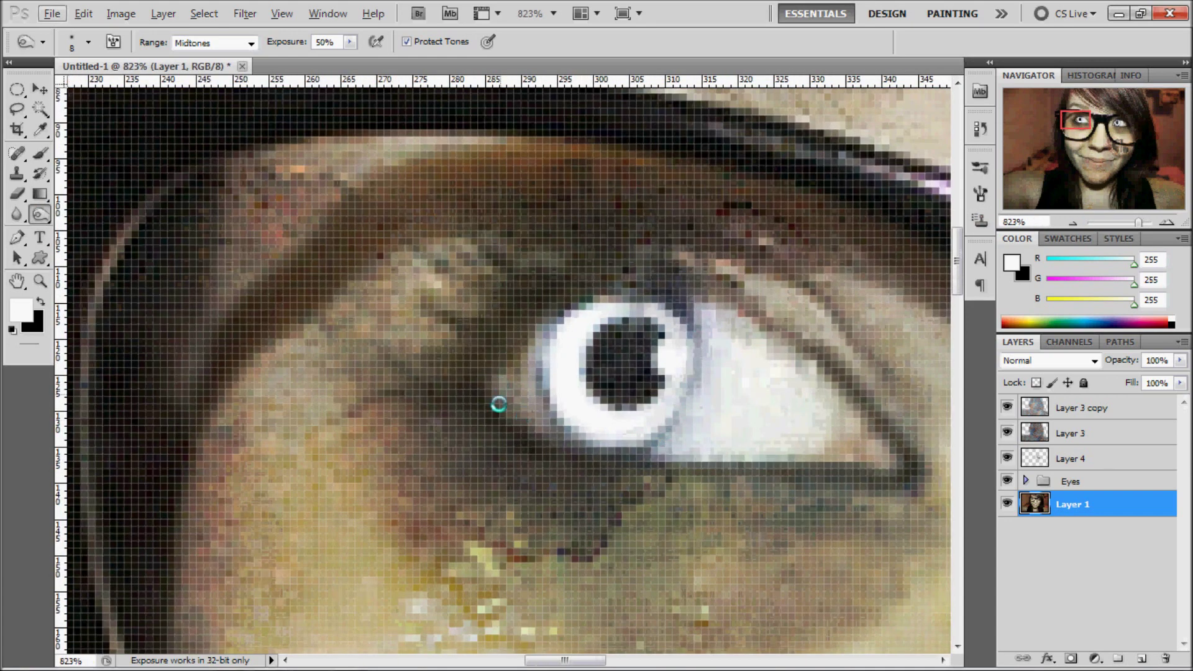
right_click(609, 447)
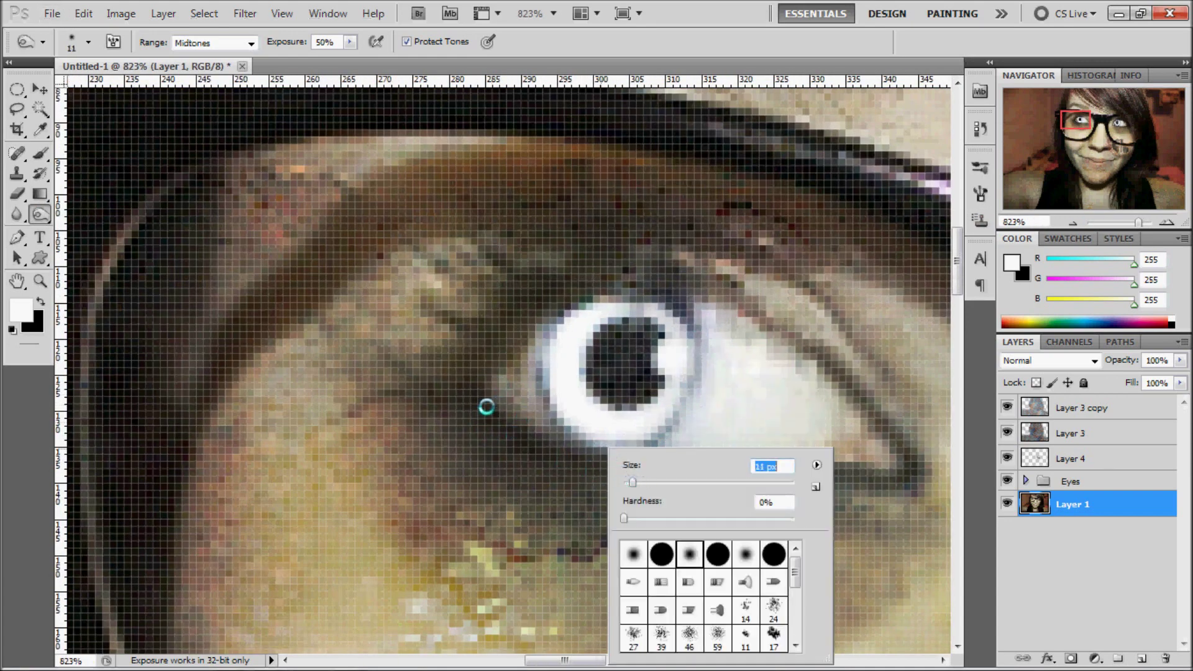
key("Return")
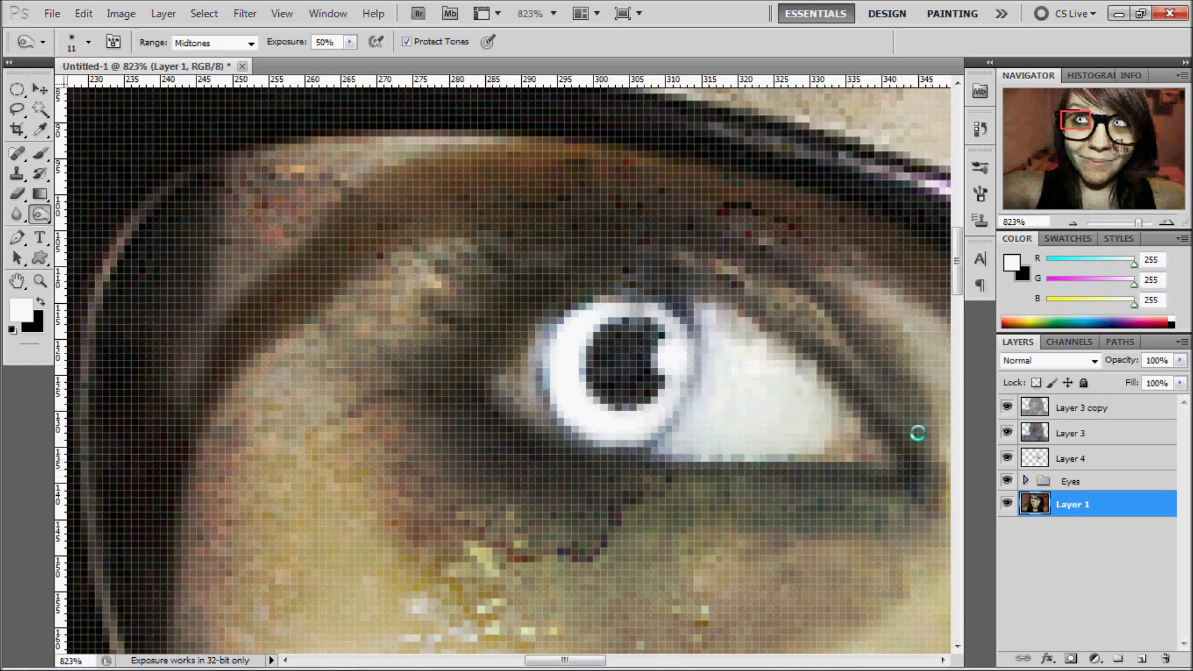
Step: Darken the right eye's outer corner and upper and lower lash lines
mouse_move(554, 474)
left_mouse_down()
mouse_move(391, 445)
mouse_move(772, 463)
left_mouse_up()
mouse_move(397, 447)
left_mouse_down()
mouse_move(335, 298)
mouse_move(373, 373)
mouse_move(404, 260)
left_mouse_up()
left_click_drag(311, 497, 435, 261)
left_click_drag(460, 433, 525, 435)
Step: Dodge the white of the right eye brighter, then view the photo at 100%
right_click(40, 215)
left_click(94, 214)
left_click_drag(643, 384, 660, 352)
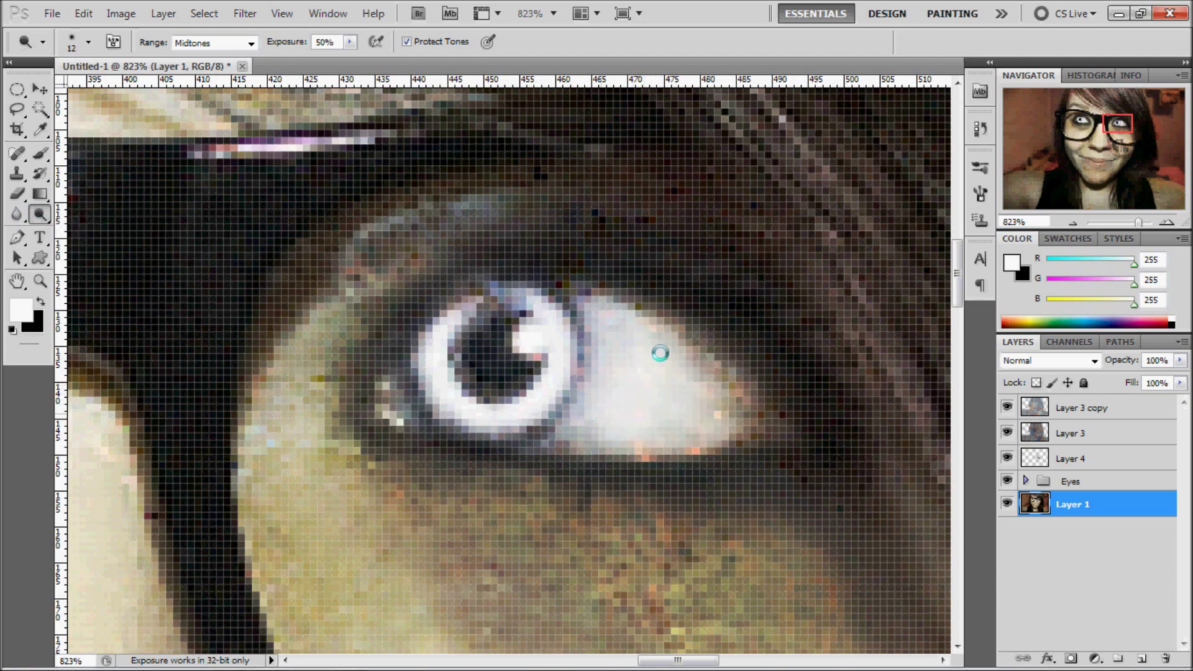
left_click(1080, 127)
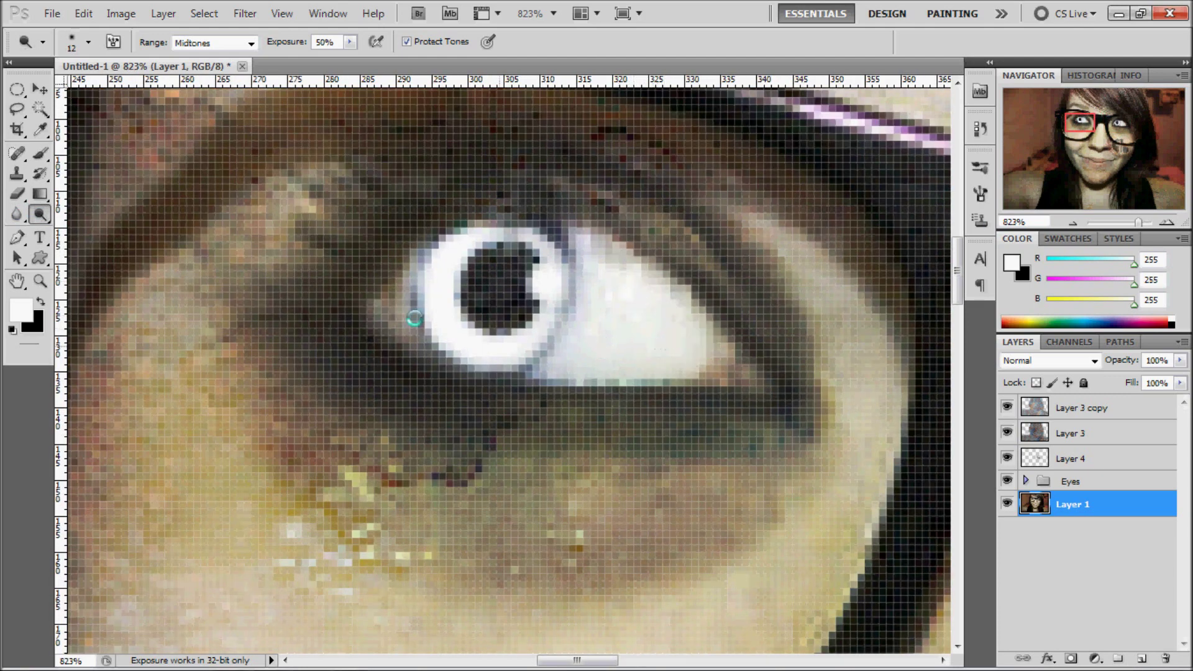
type("100")
key("Return")
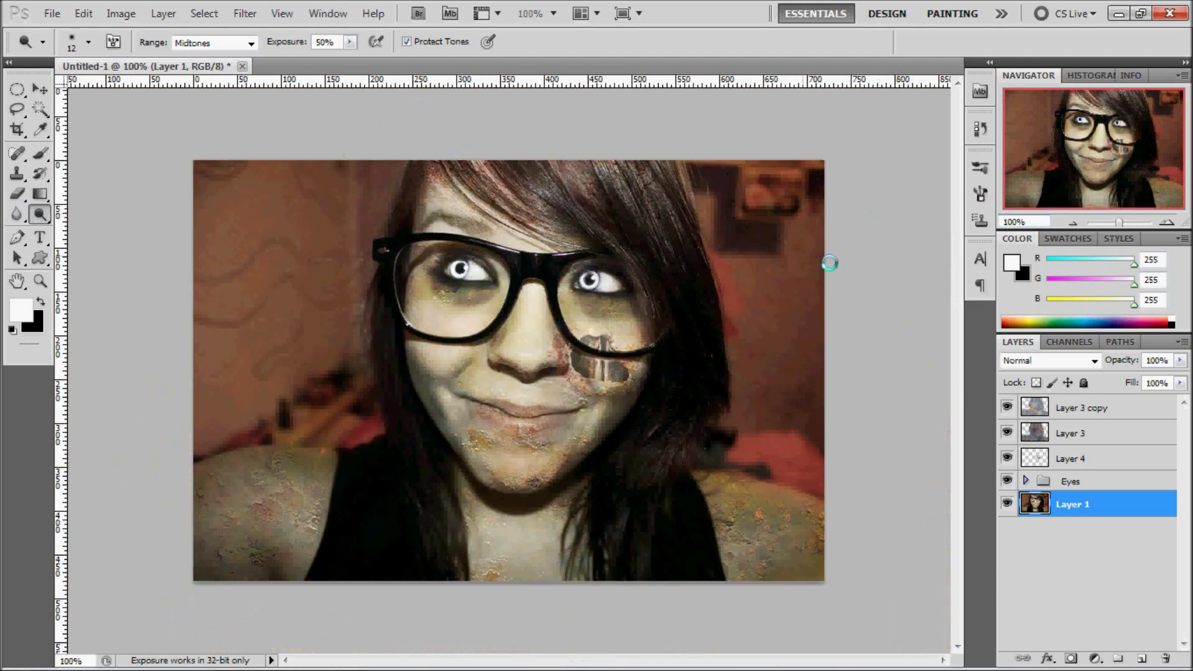
Step: Try Linear Burn and several other blend modes on Layer 3 copy
key("alt+bracketright")
key("alt+bracketright")
key("alt+bracketright")
key("alt+bracketright")
left_click(1049, 360)
left_click(1025, 229)
left_click(1067, 366)
left_click(1025, 87)
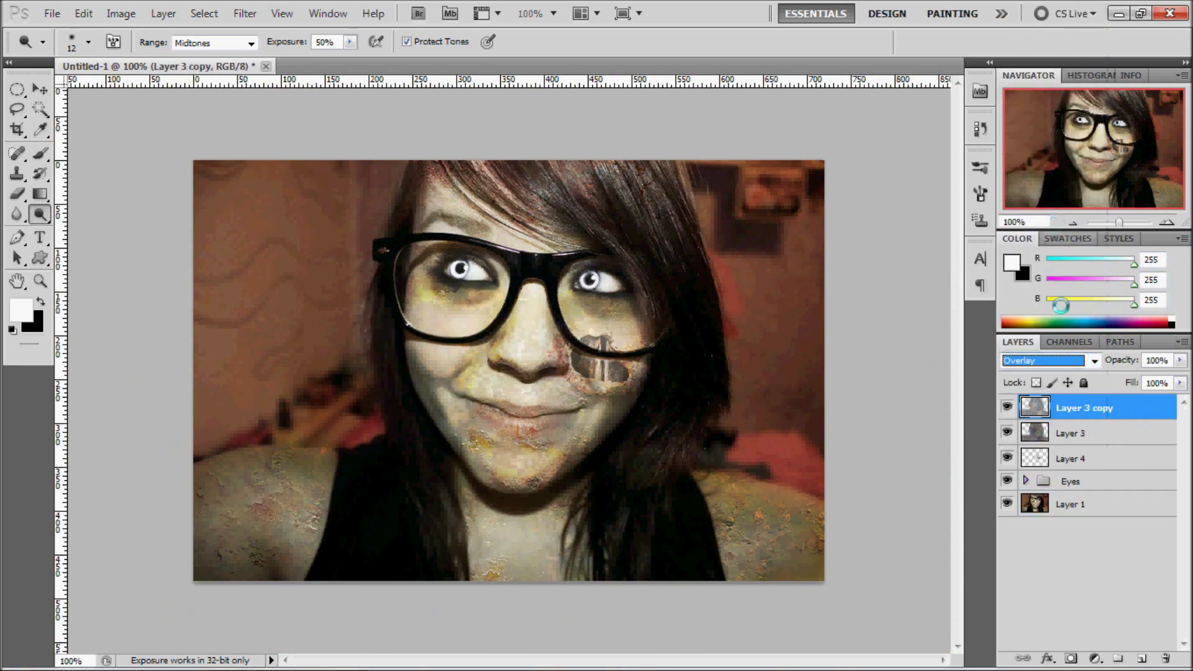
key("Down")
key("Down")
key("Down")
key("Down")
key("Down")
key("Down")
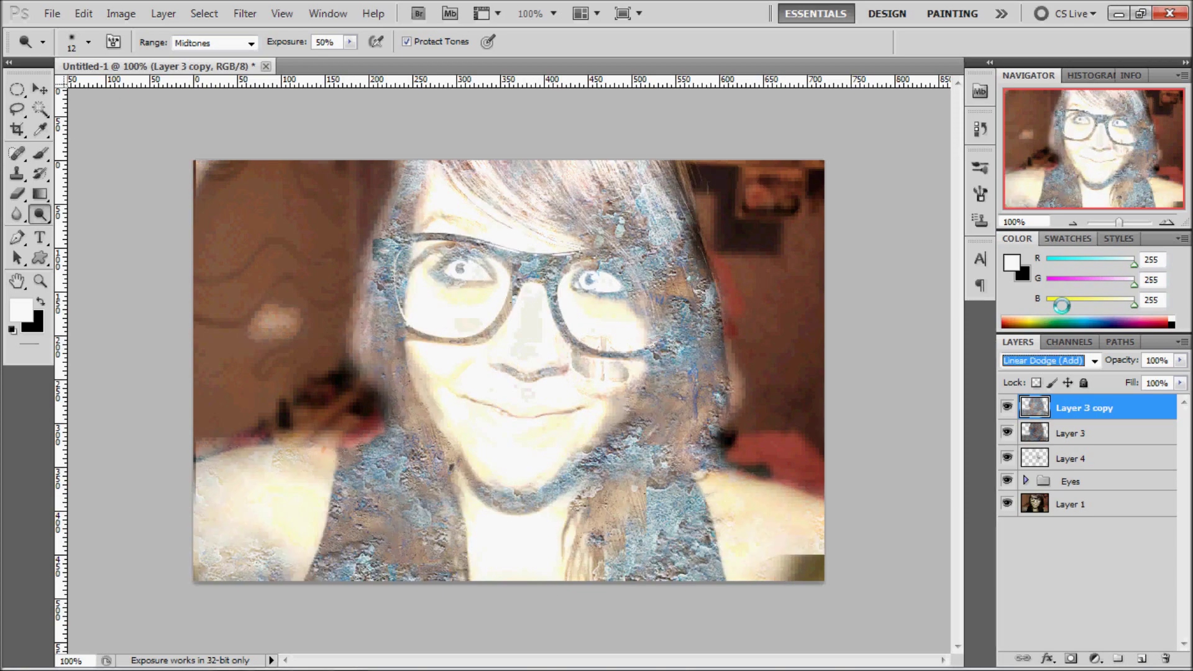
key("Down")
key("Down")
key("Down")
key("Down")
key("Down")
key("Down")
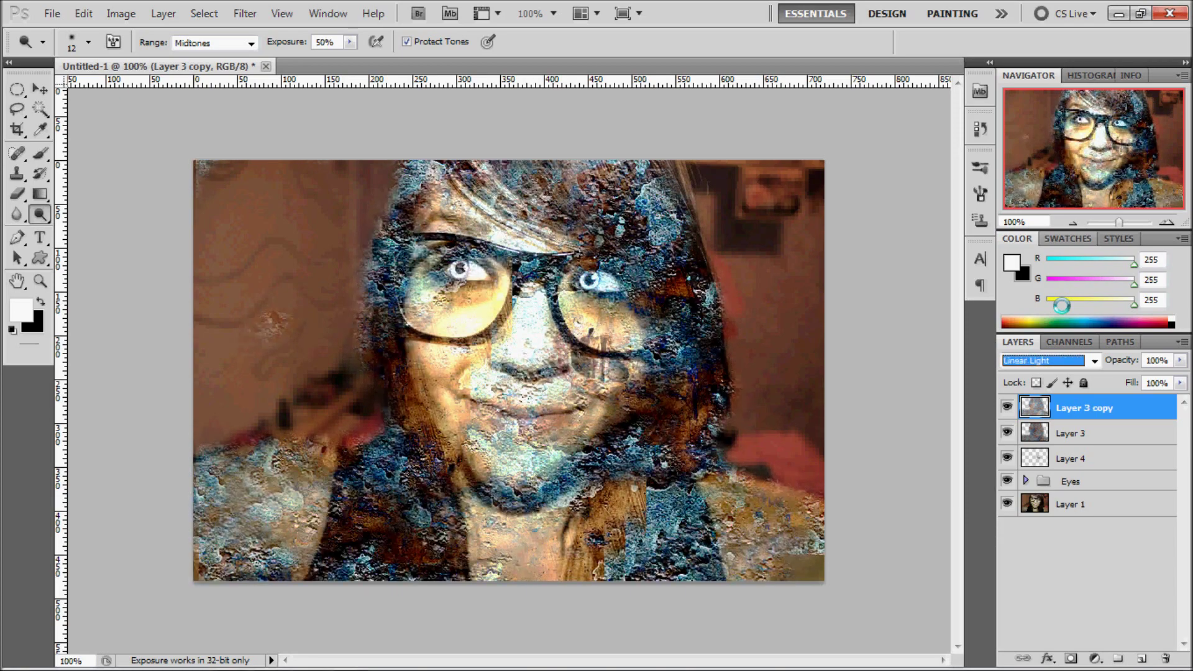
key("Down")
key("Down")
key("Down")
key("Down")
key("Down")
key("Down")
key("Down")
key("Down")
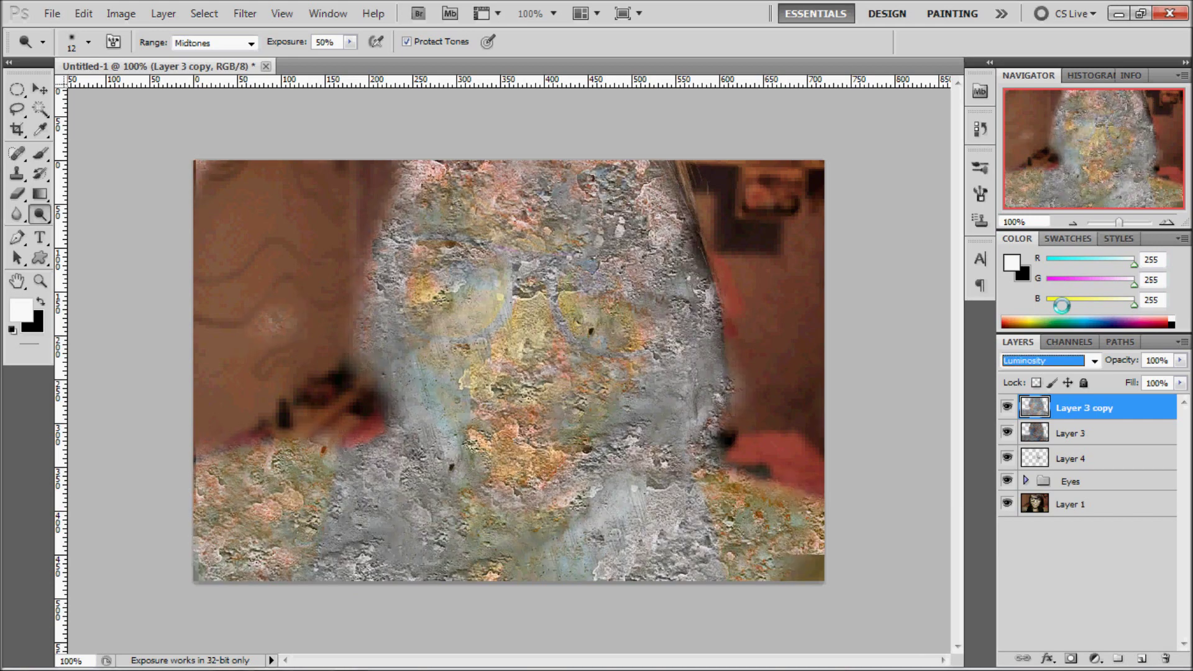
Step: Return Layer 3 copy to Soft Light, hide and compare it, then delete it
left_click(1035, 366)
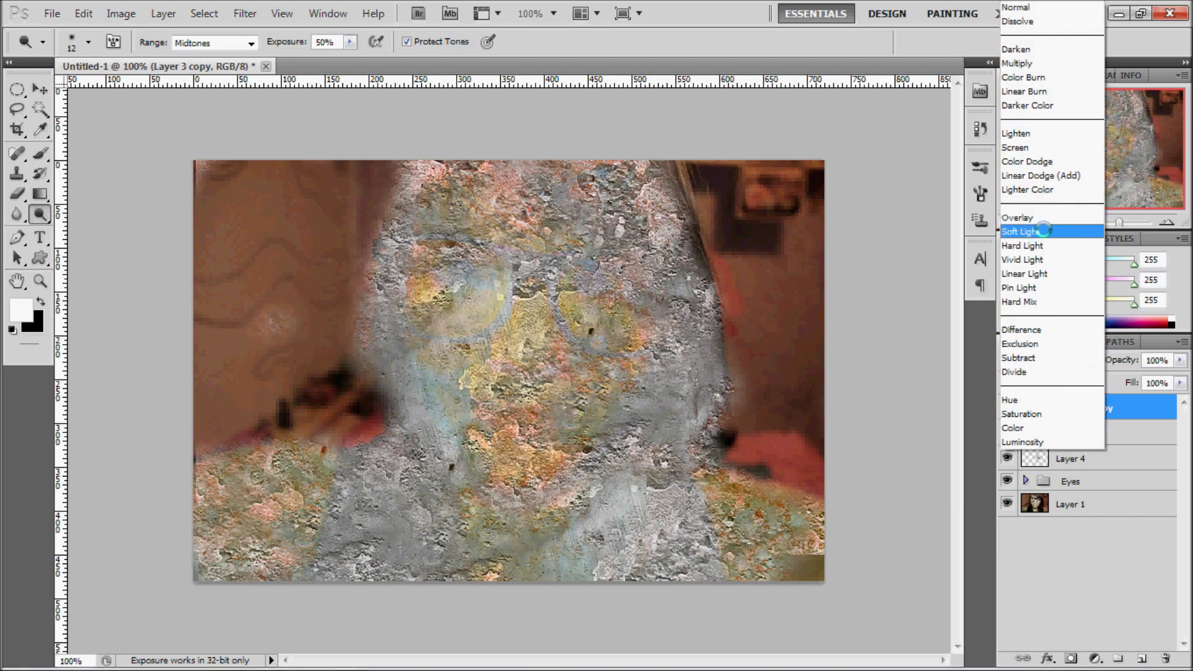
left_click(1025, 230)
left_click(1007, 409)
left_click(1071, 433)
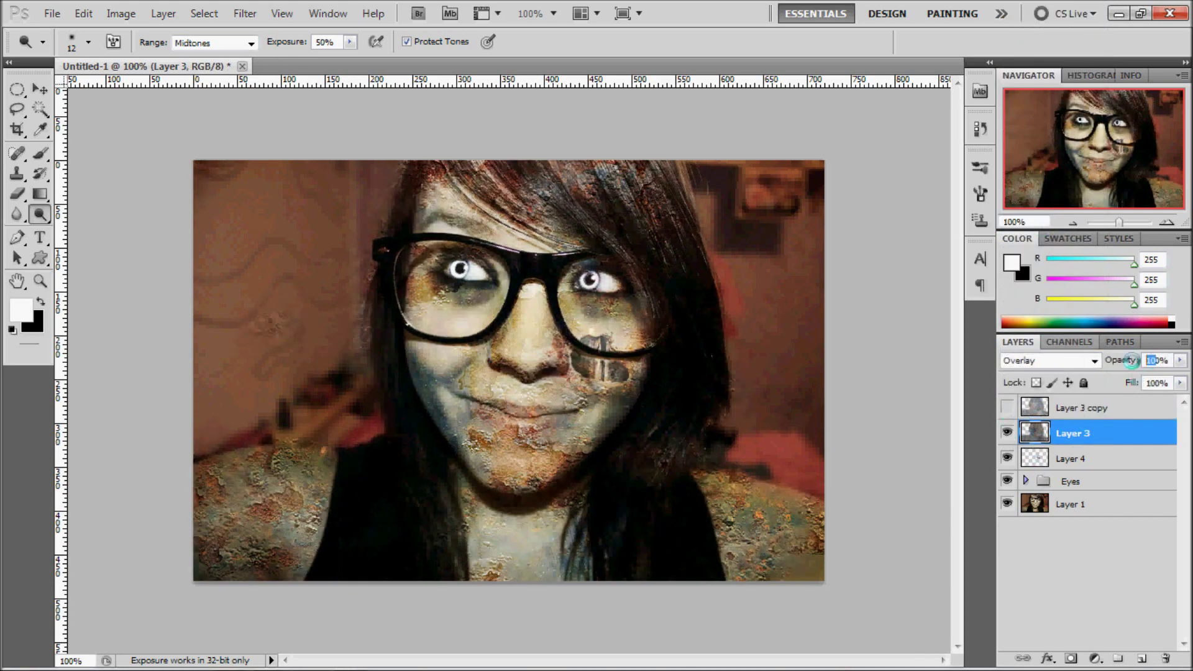
left_click(1084, 410)
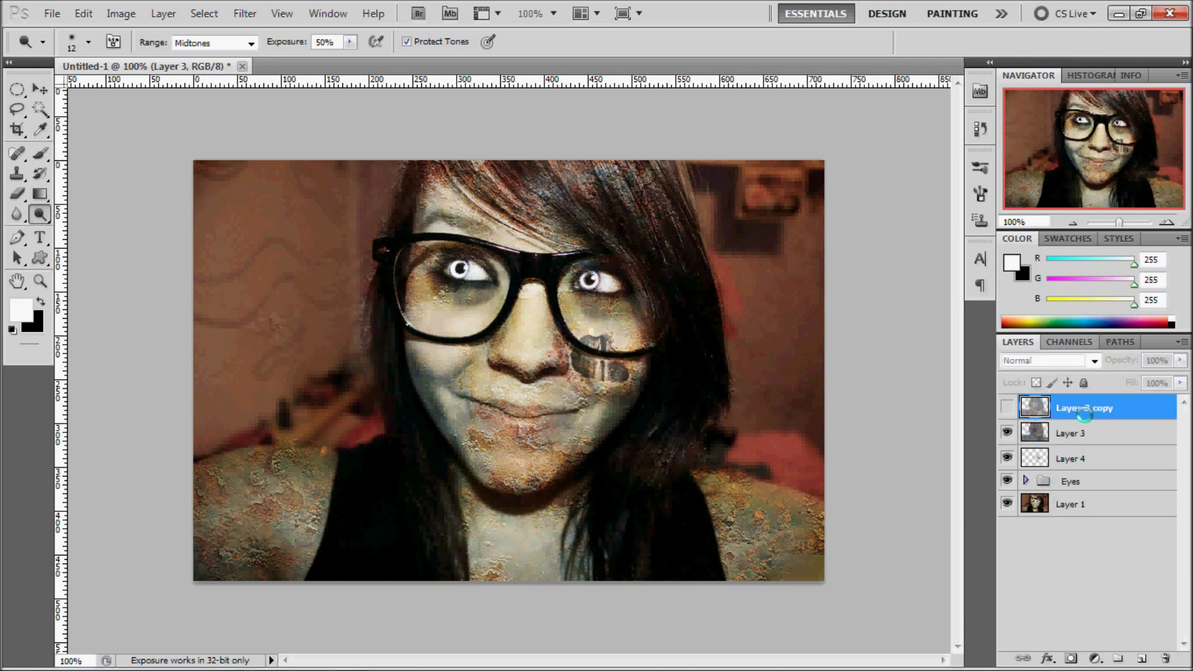
left_click(1165, 655)
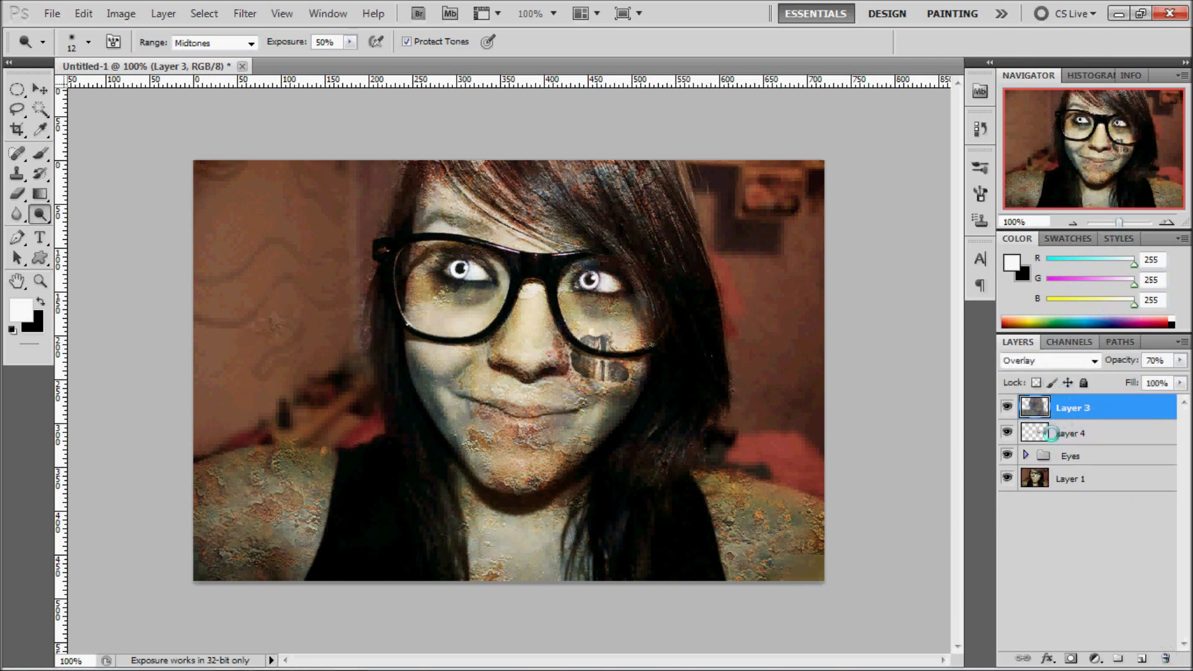
Step: Add a new layer above Layer 3 and set the foreground colour to teal (R22 G97 B113)
left_click(1067, 483)
left_click(1099, 407)
left_click(1141, 657)
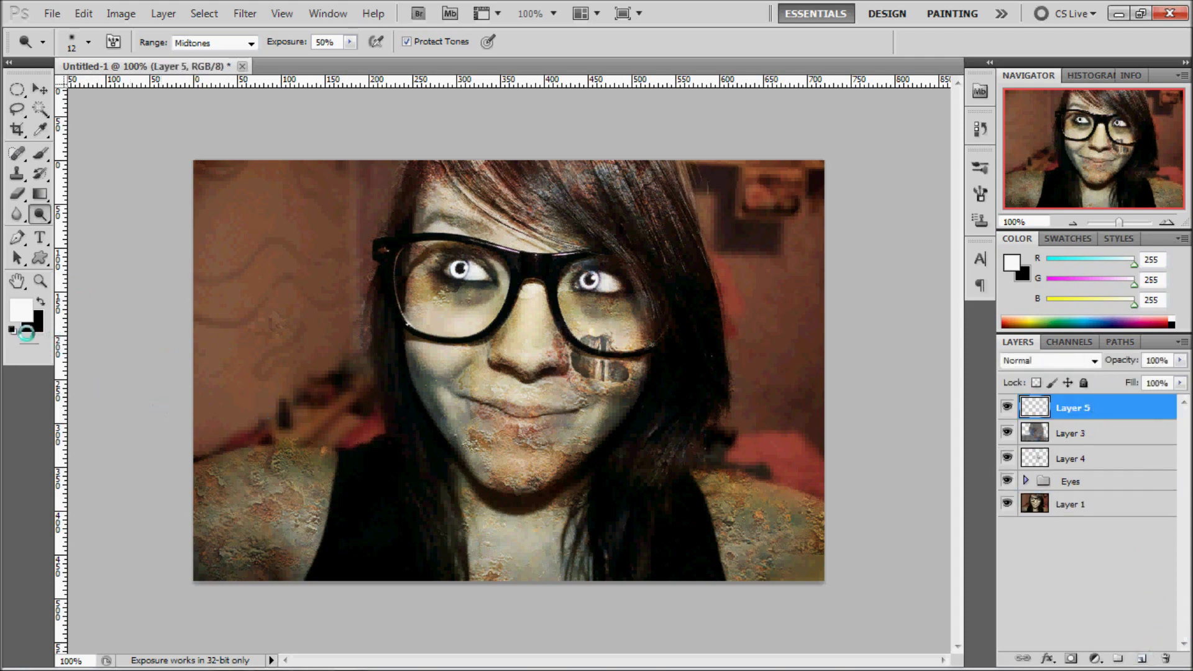
left_click(20, 308)
left_click(1021, 300)
left_click_drag(1021, 301, 1020, 213)
left_click(959, 234)
Step: Render teal-and-black clouds across the whole of the new Layer 5
left_click(1172, 101)
key("o")
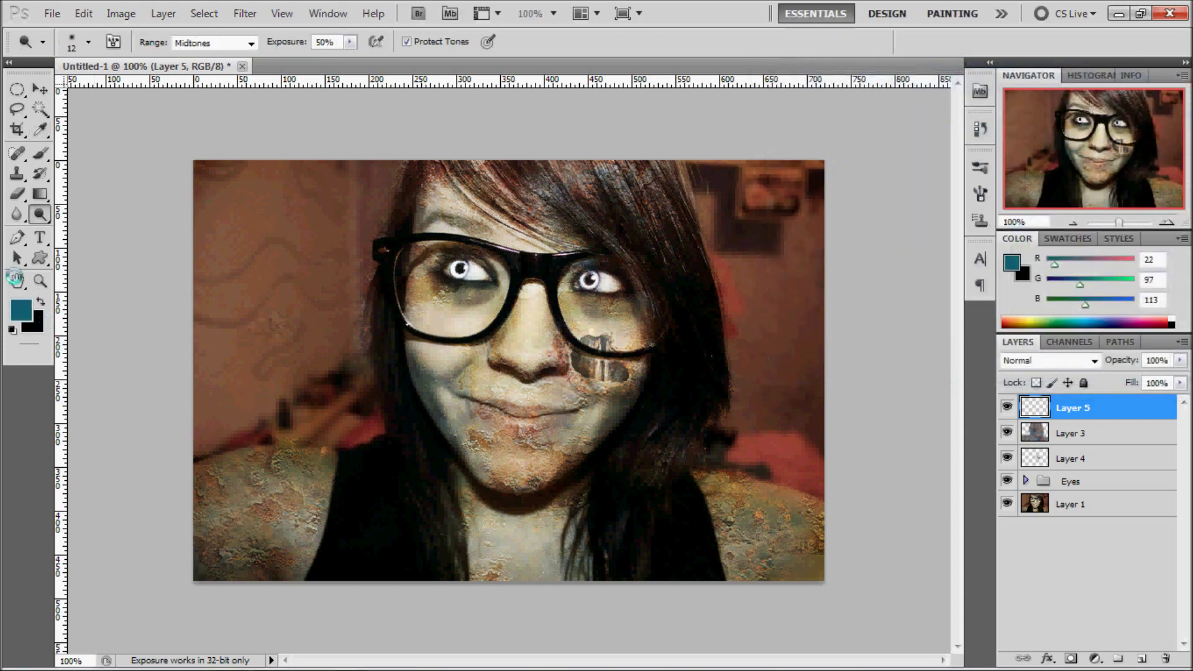
left_click(204, 13)
mouse_move(280, 255)
left_click(472, 255)
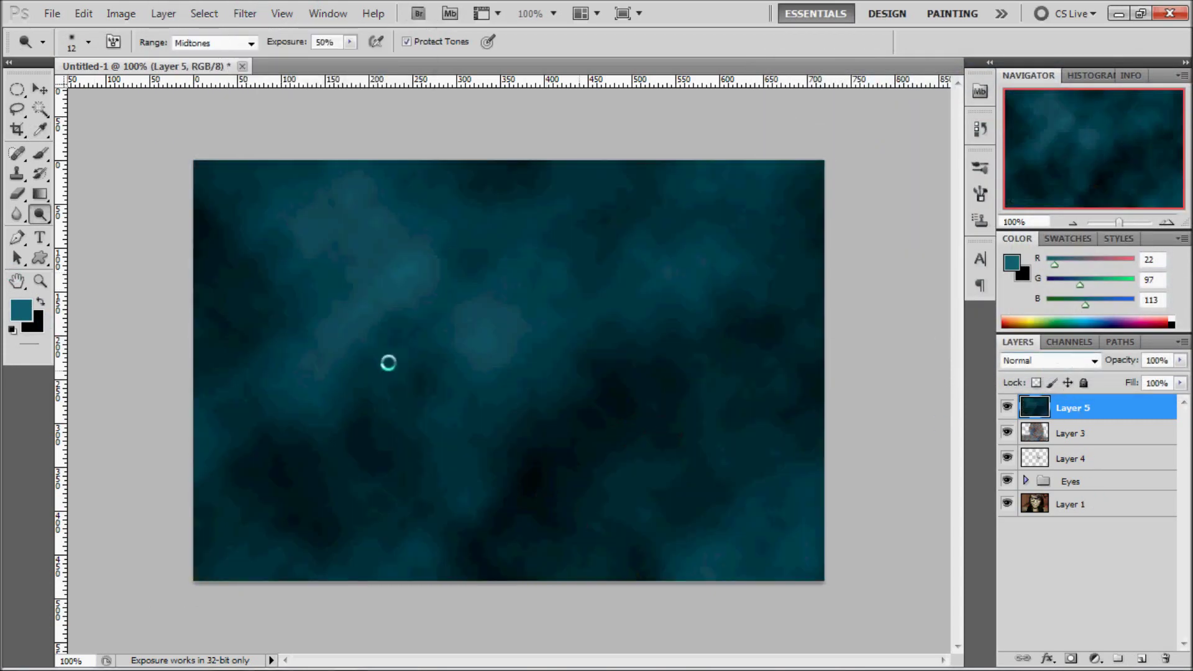
left_click(37, 192)
left_click(124, 42)
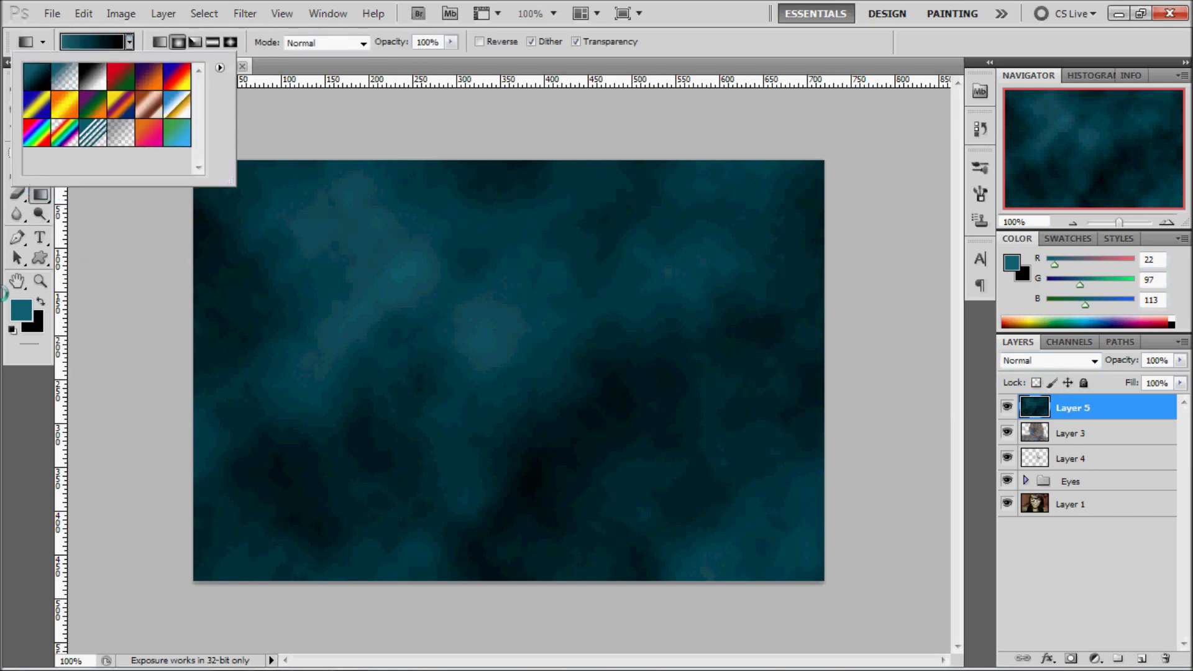
Step: Try a white-to-black radial gradient from the face centre, then undo it
left_click(11, 330)
left_click(40, 303)
left_click(129, 41)
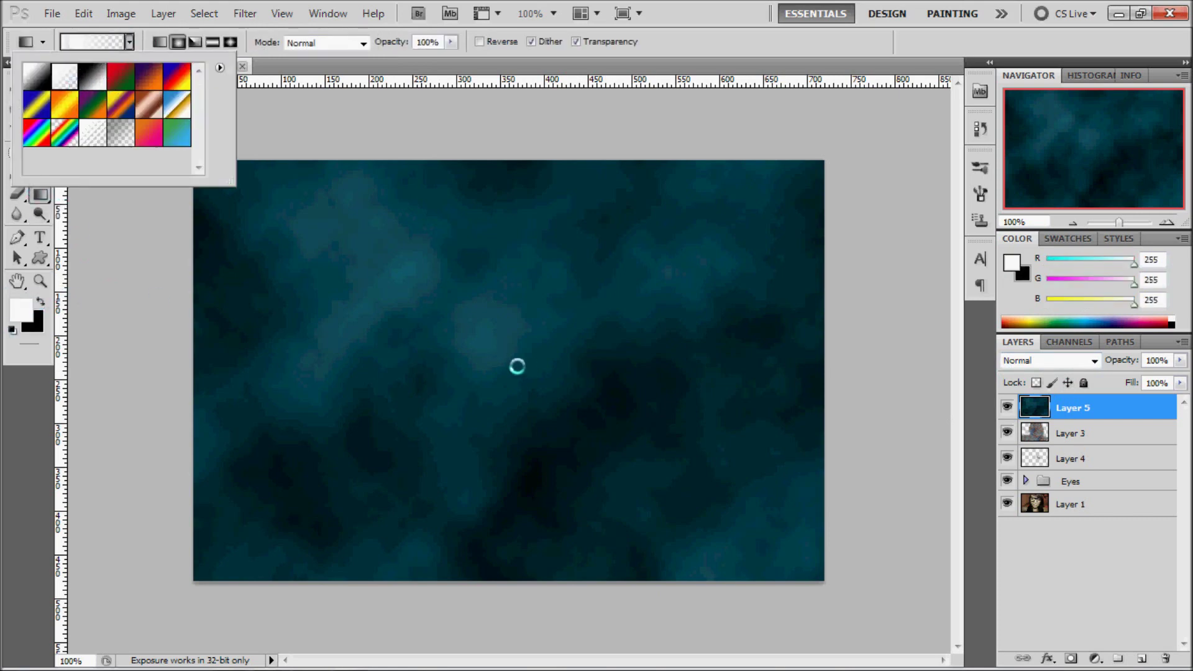
mouse_move(517, 367)
left_mouse_down()
mouse_move(812, 567)
mouse_move(771, 546)
left_mouse_up()
key("ctrl+z")
Step: Set Layer 5's teal clouds to Soft Light blending at 50% opacity
left_click(1141, 658)
left_click(1072, 433)
left_click(1050, 360)
left_click(1041, 287)
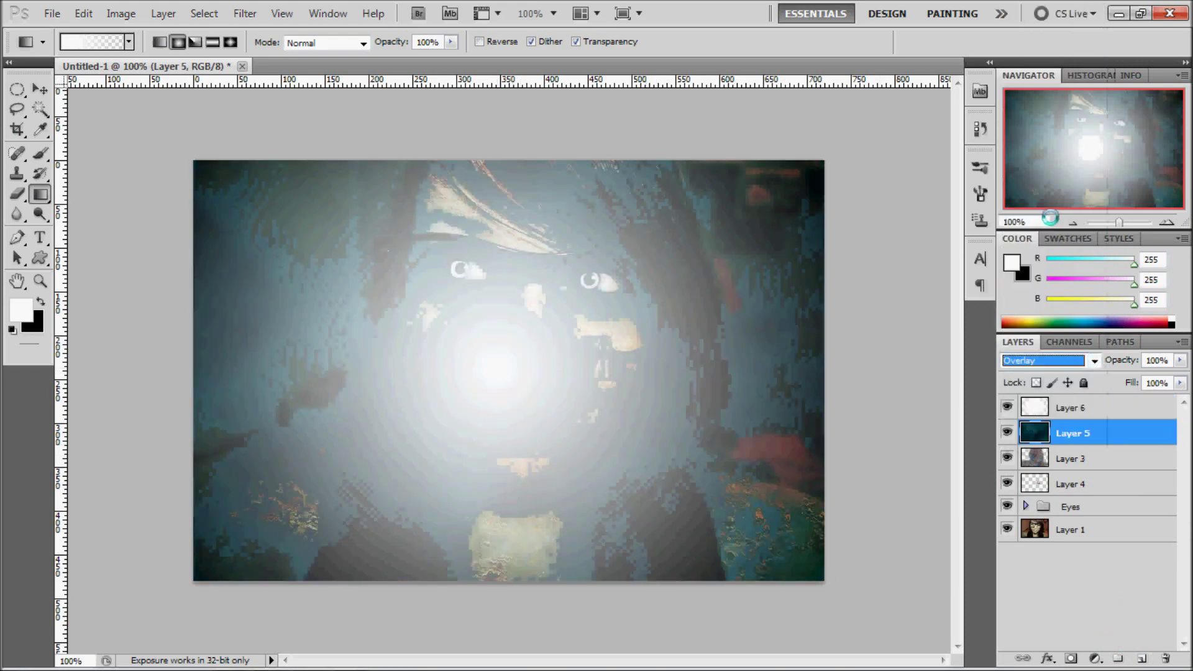
left_click(1007, 407)
key("Home")
key("Down")
key("Down")
key("Down")
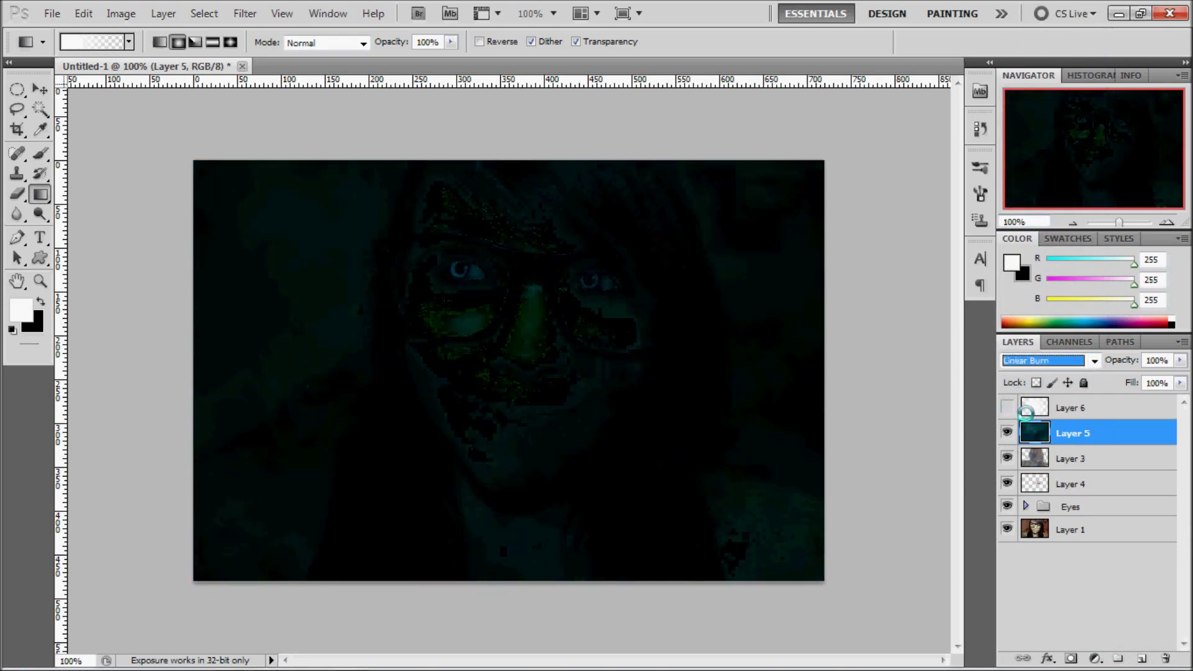
key("Down")
key("Down")
key("Down")
key("Down")
key("Down")
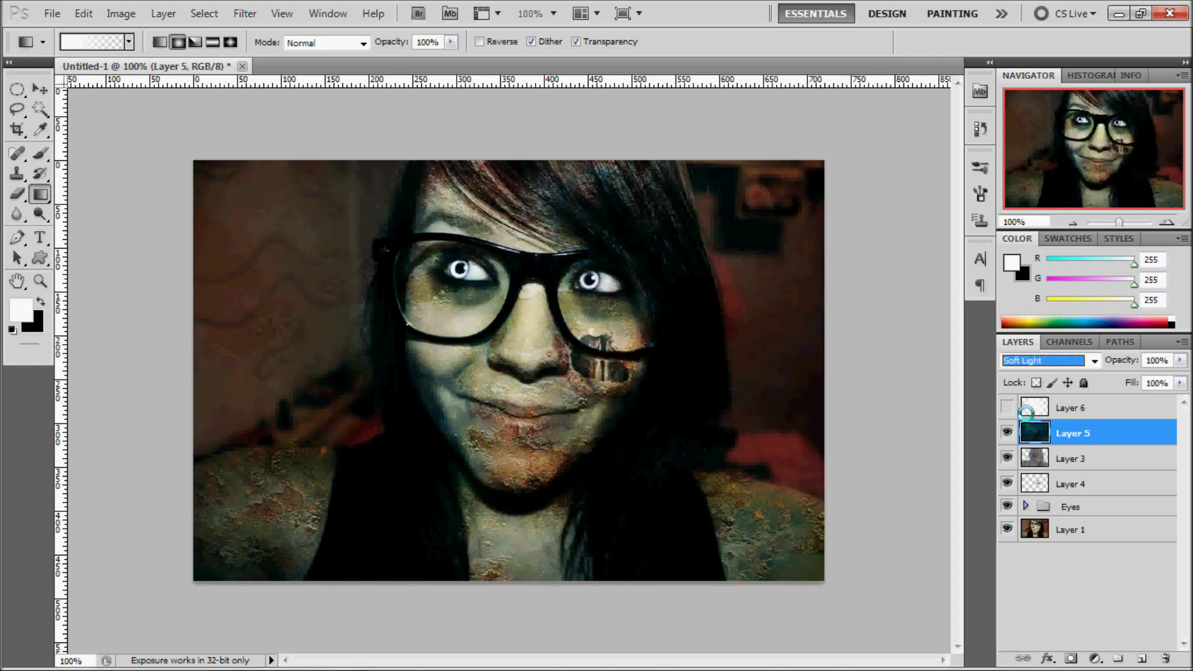
type("50")
key("Return")
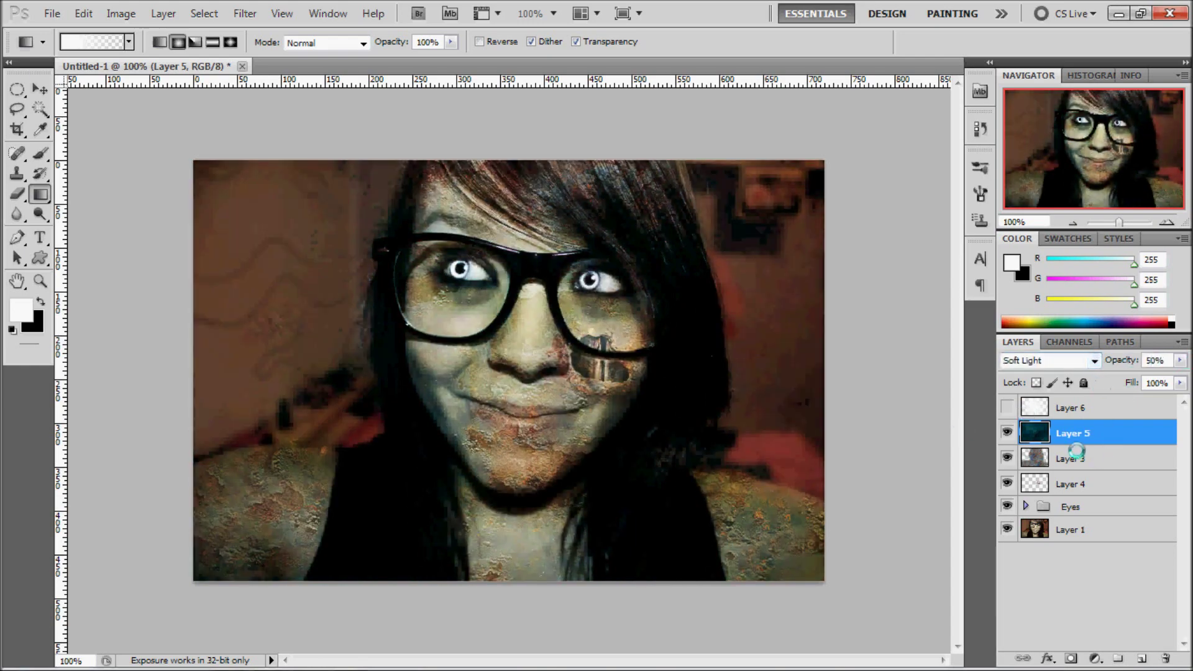
Step: Test the gradient Layer 6 in Darken and other blend modes, then delete it
left_click(1048, 404)
left_click(1006, 407)
left_click(1050, 360)
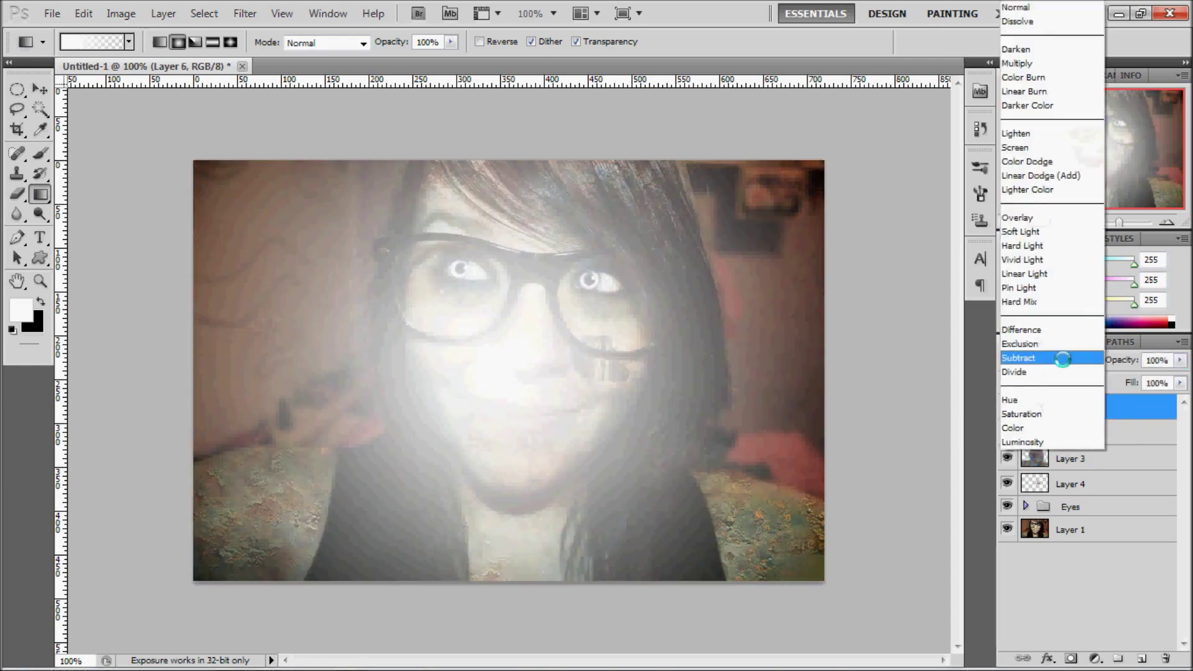
left_click(1031, 49)
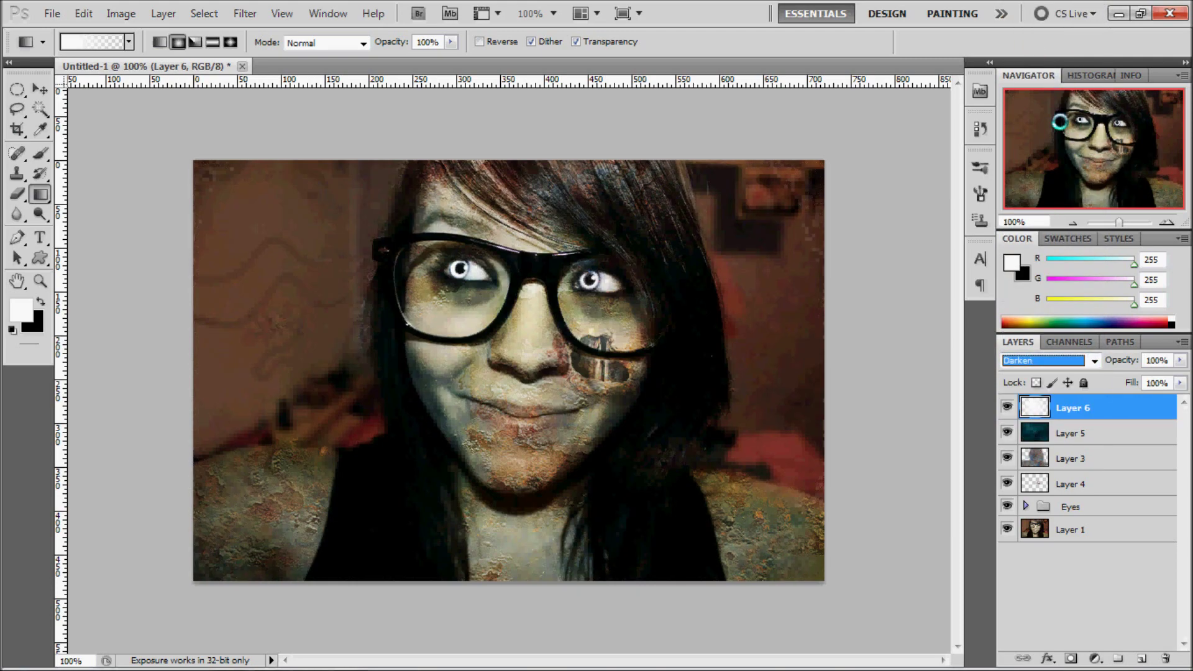
key("Down")
key("Down")
key("Down")
key("Down")
key("Down")
key("Down")
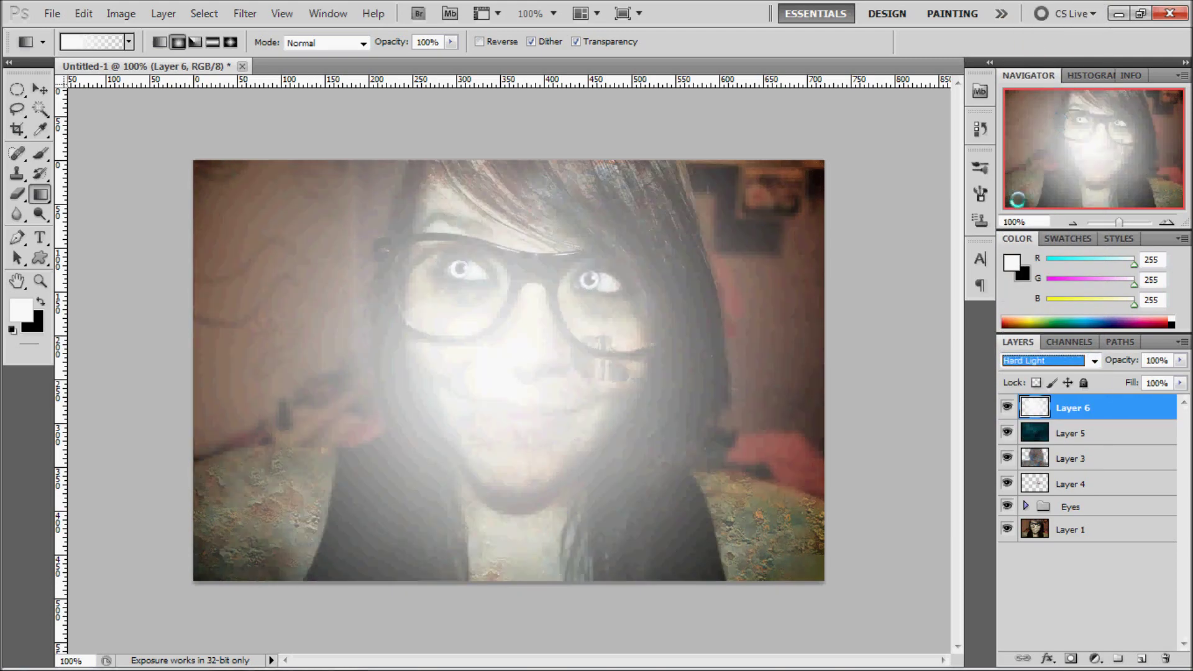
key("Delete")
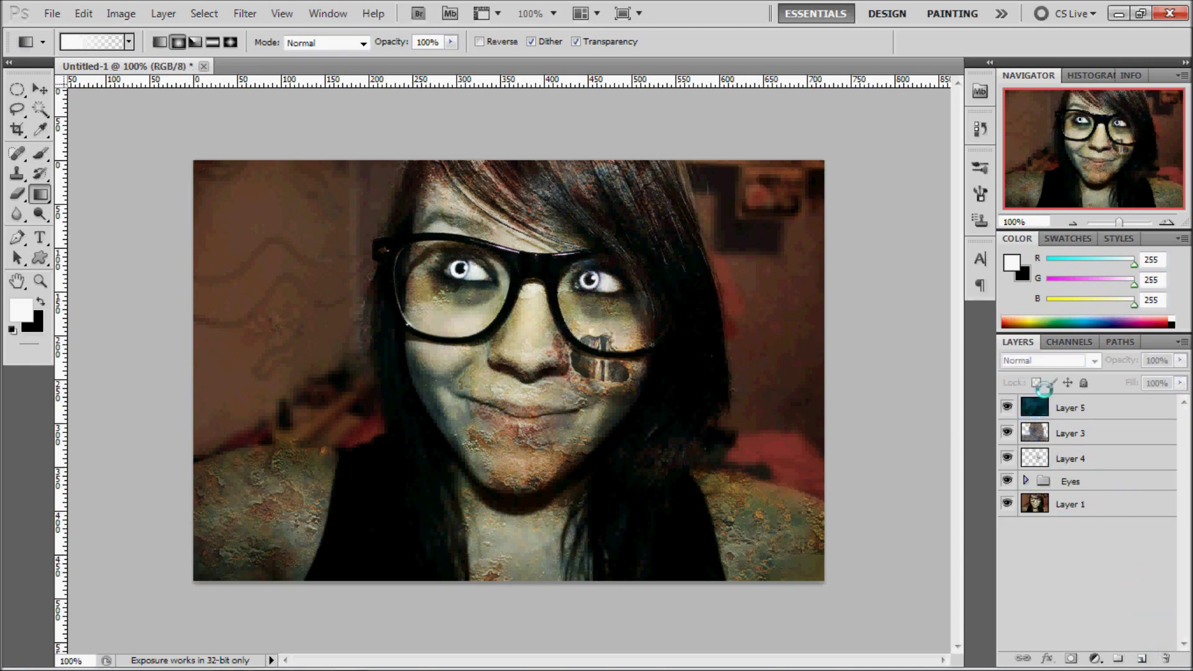
Step: Fill a new Layer 6 with a merged copy of the image using Apply Image
left_click(1141, 657)
left_click(120, 13)
left_click(151, 263)
key("Return")
Step: Darken Layer 6's edges with a Lens Correction vignette amount of -100
left_click(245, 13)
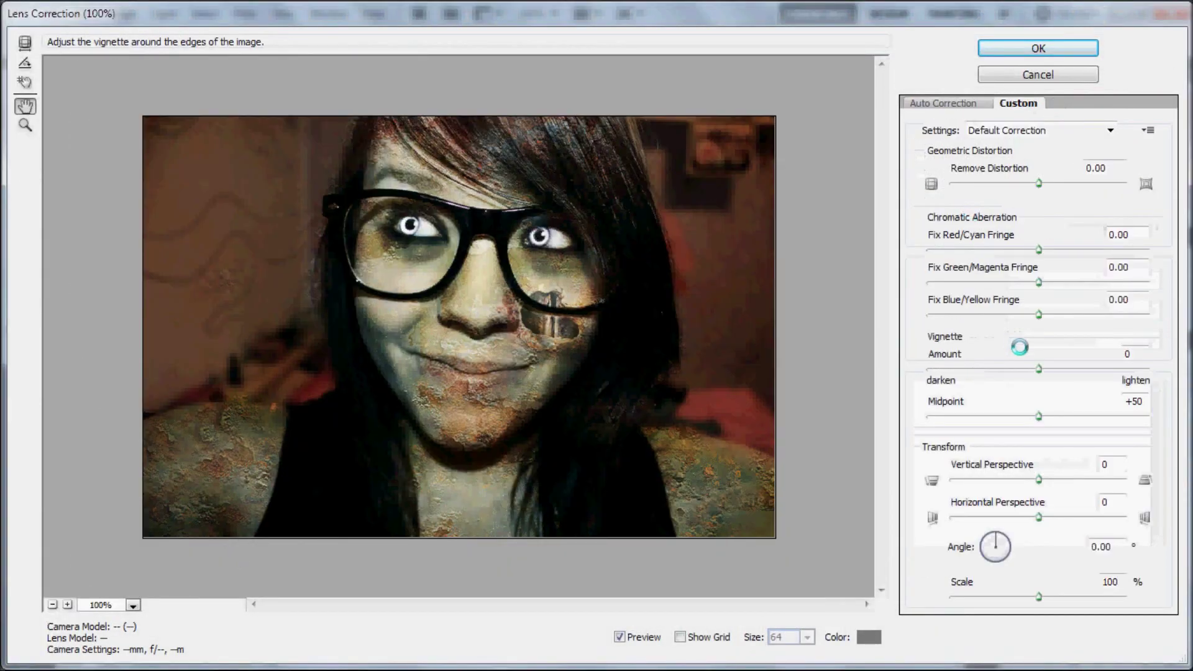
left_click_drag(1038, 369, 881, 370)
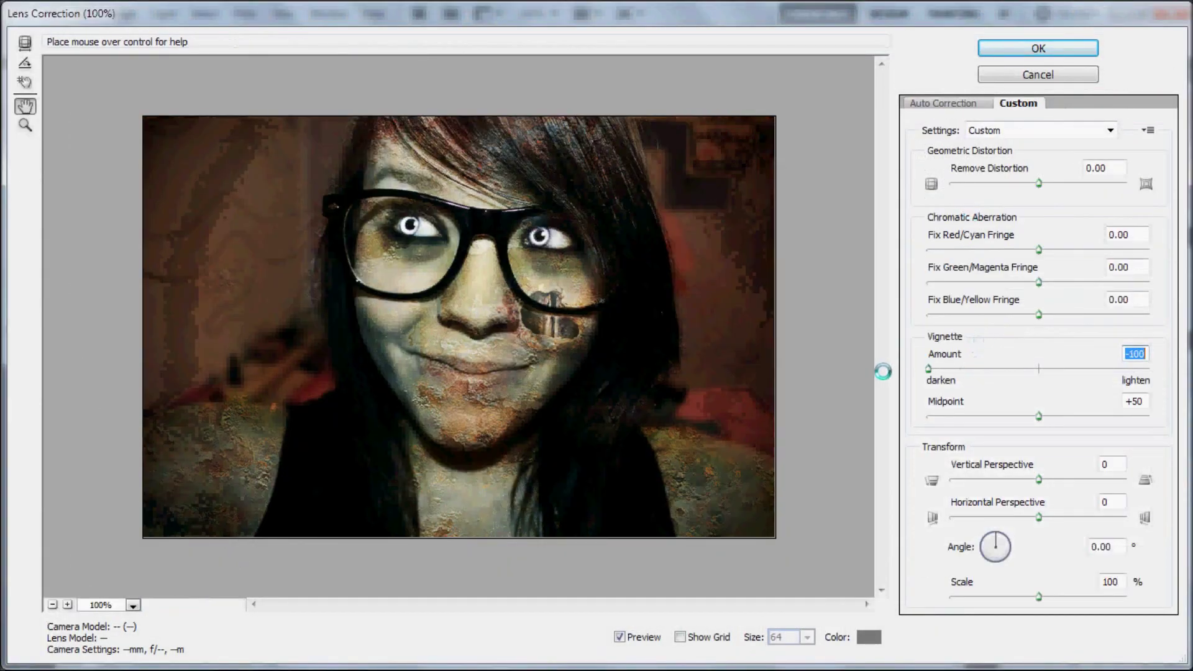
left_click(1038, 48)
left_click(1095, 658)
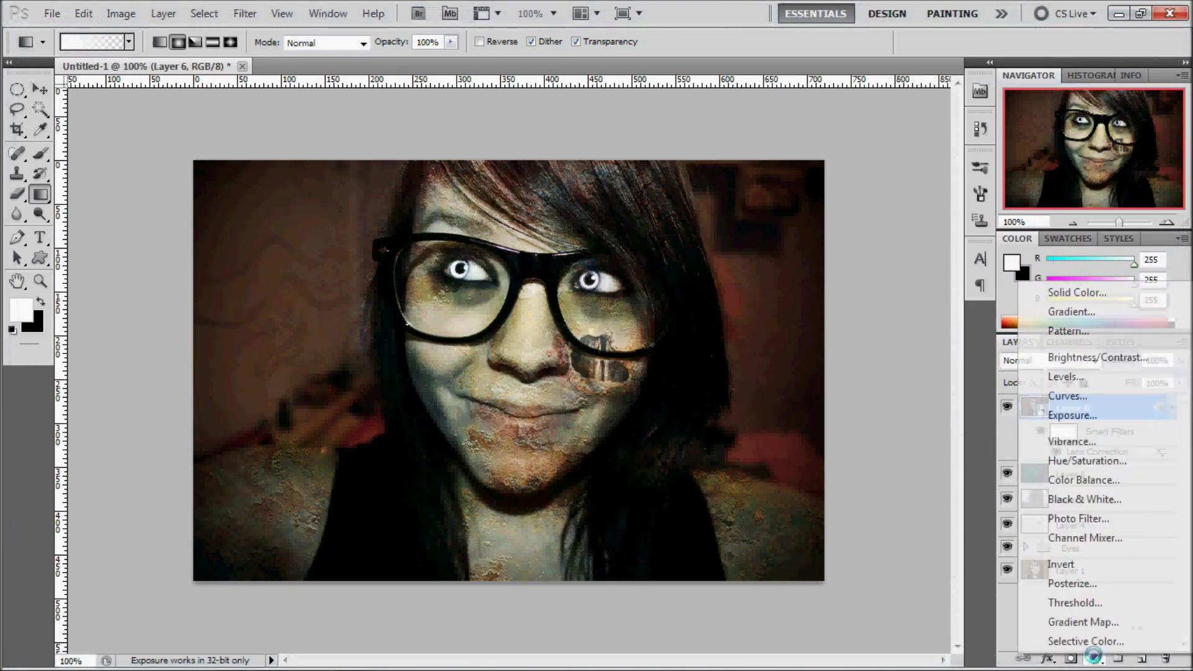
Step: Add a Curves adjustment layer using the Glossom preset
left_click(1047, 397)
left_click(1034, 332)
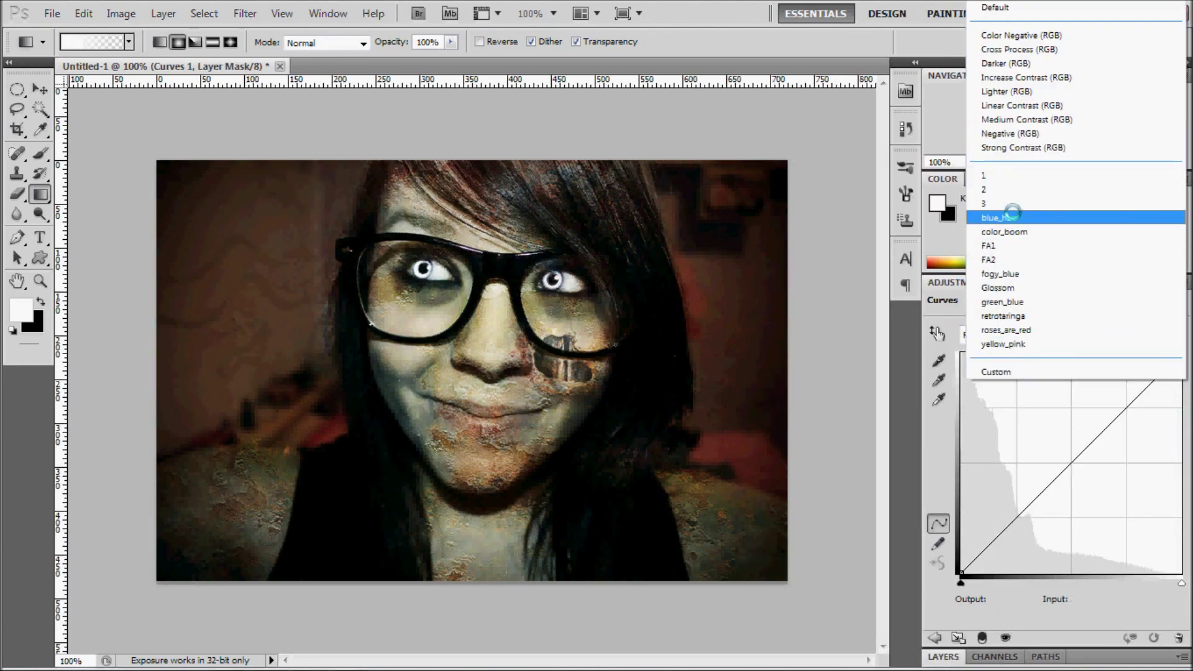
left_click(1004, 232)
key("Down")
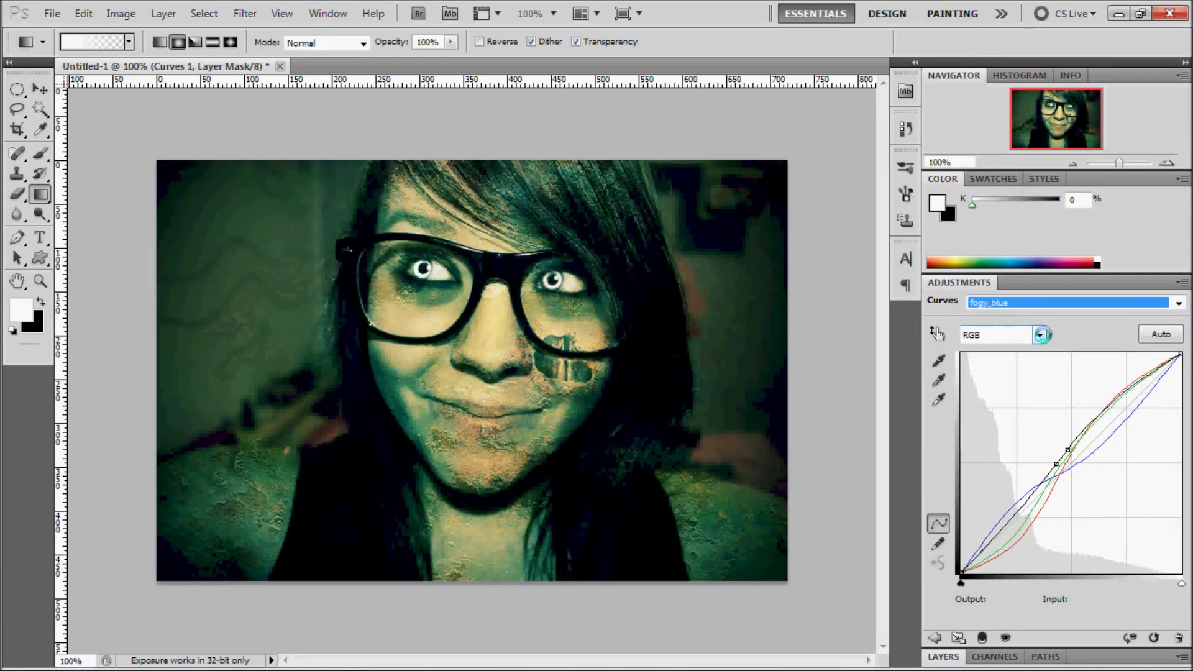
key("Down")
key("Down")
key("Down")
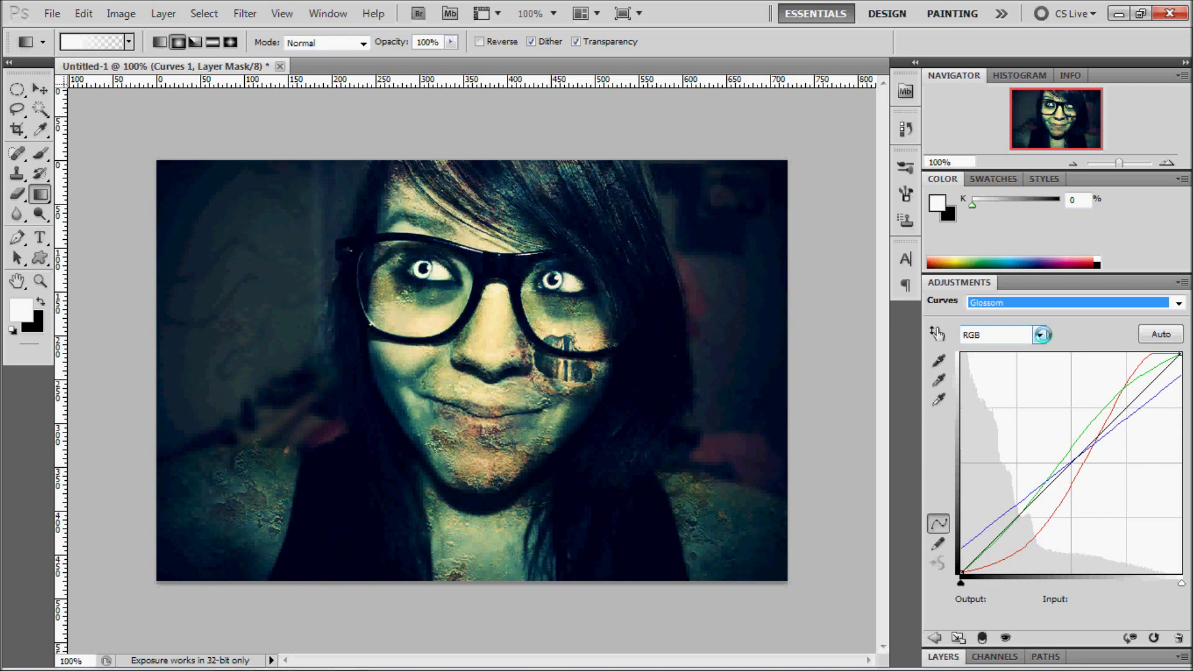
key("Down")
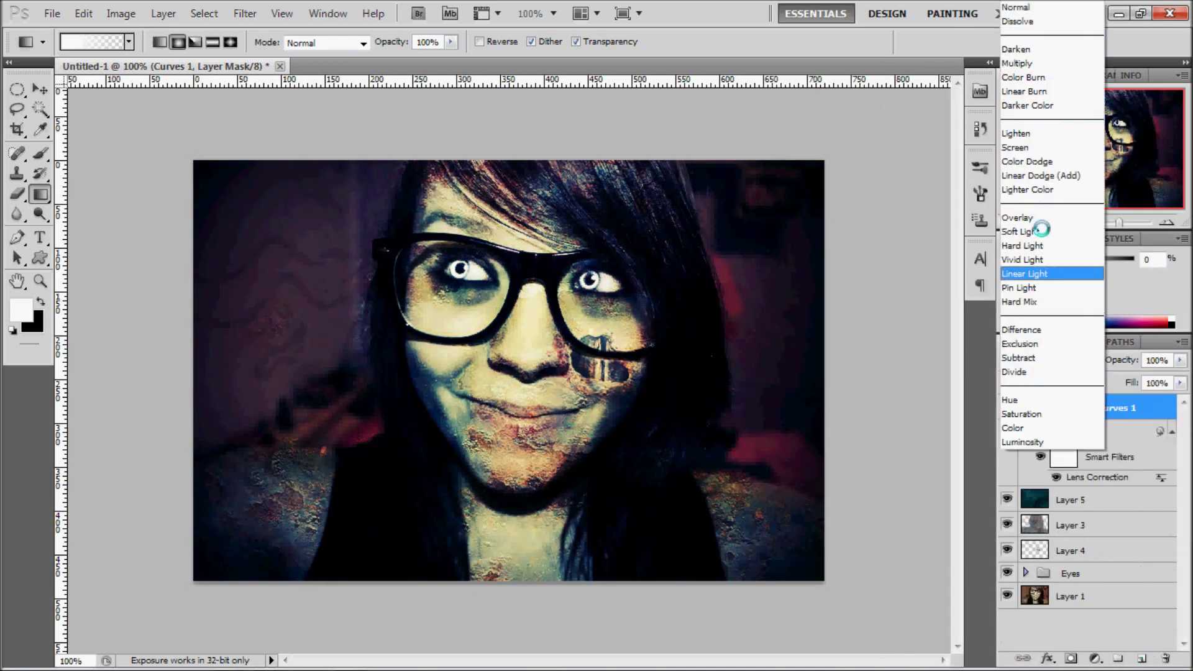
Step: Set the Curves 1 layer's blend mode to Multiply
key("Down")
key("Down")
key("Down")
key("Down")
key("Down")
key("Down")
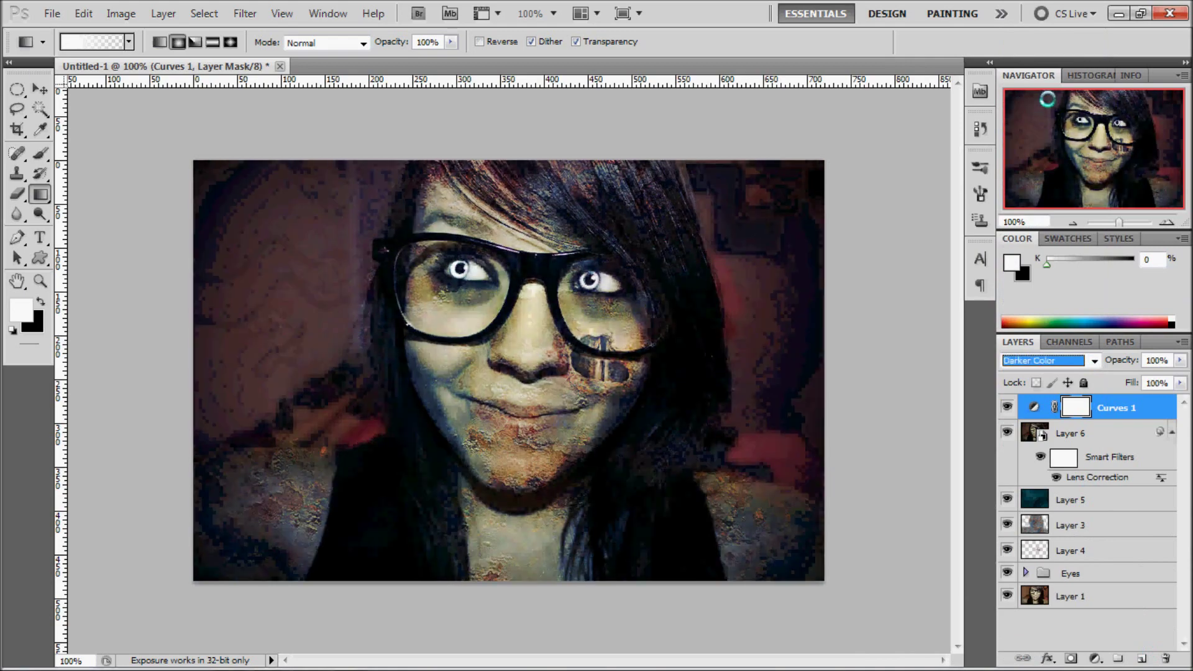
key("Down")
key("Down")
key("Down")
key("Down")
key("Down")
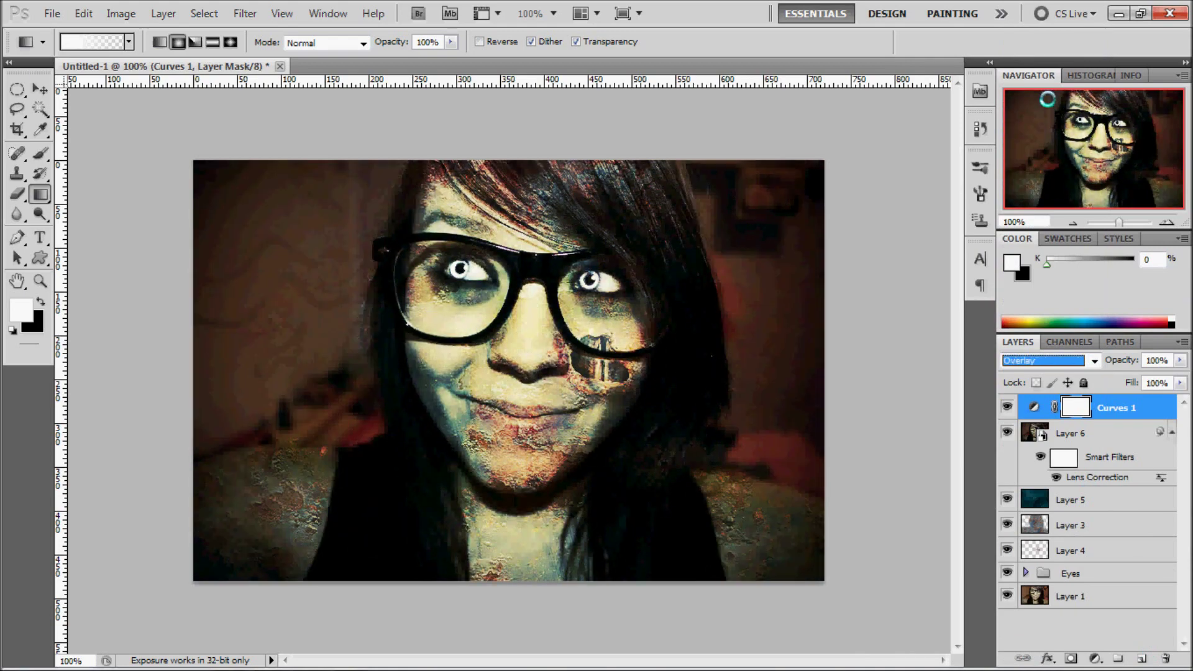
key("Down")
key("Down")
key("Down")
key("Down")
key("Down")
key("Down")
key("Down")
key("Down")
key("Home")
key("Down")
key("Down")
key("Down")
key("Up")
key("Up")
key("Up")
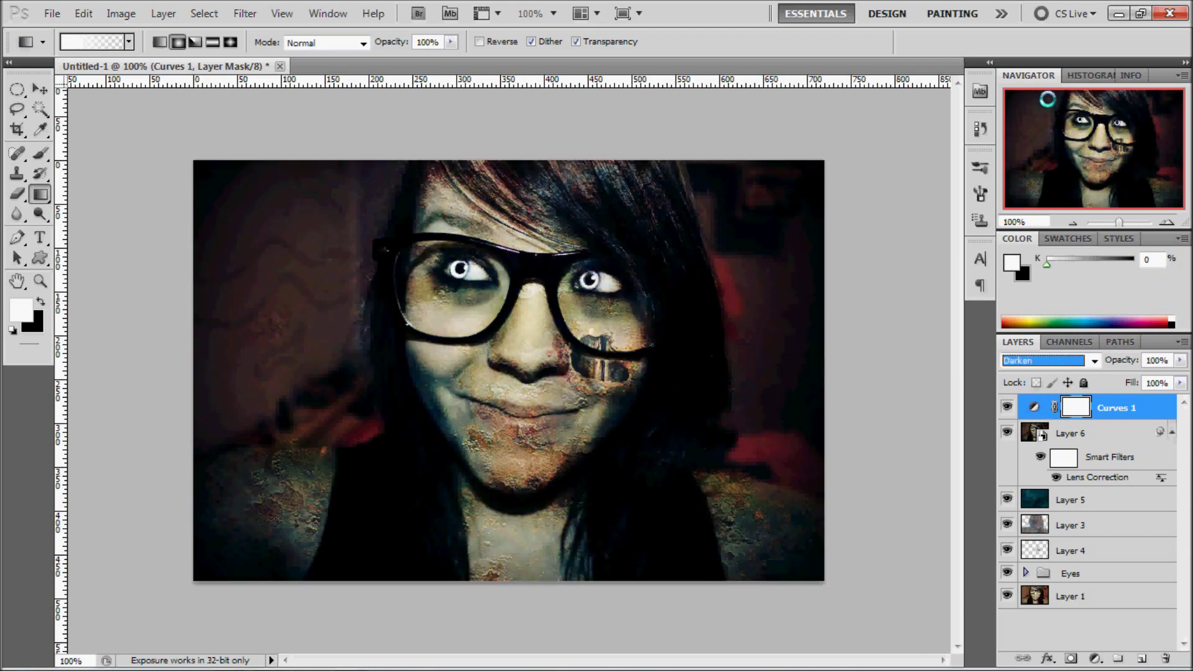
key("Down")
key("Down")
key("Down")
key("Down")
key("Down")
key("Down")
key("Down")
key("Down")
key("Up")
key("Up")
key("Up")
key("Down")
key("Up")
key("Up")
key("Up")
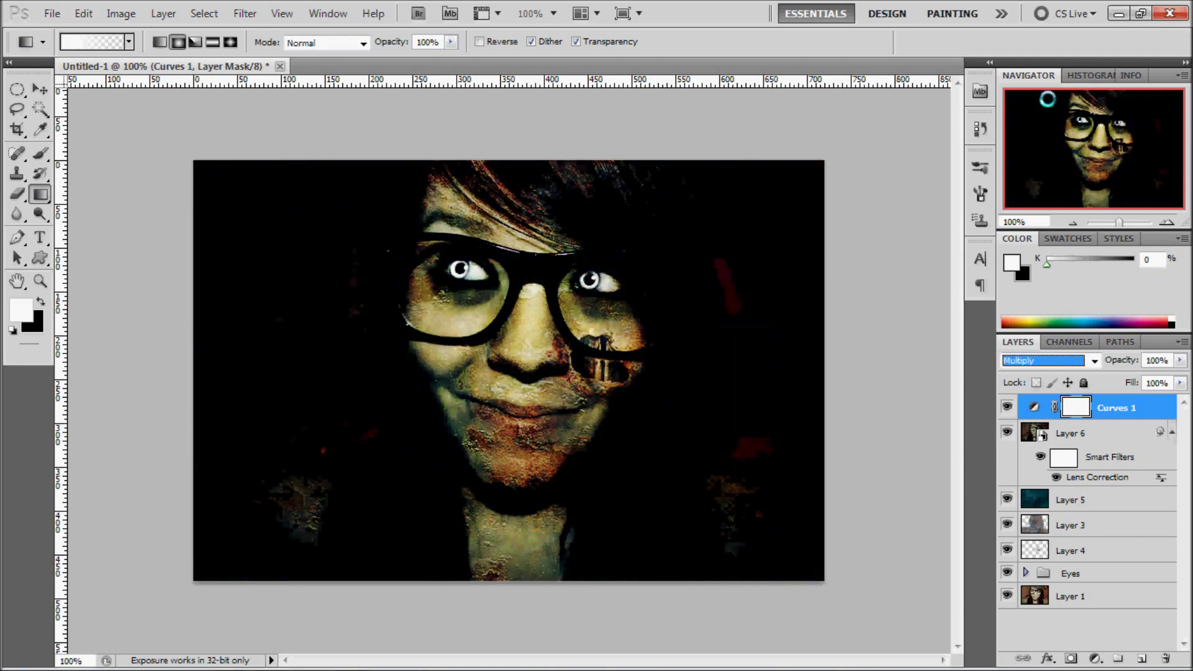
Step: Set Curves 1 opacity to 50% and zoom in on the nose
left_click(1155, 360)
type("50")
key("Return")
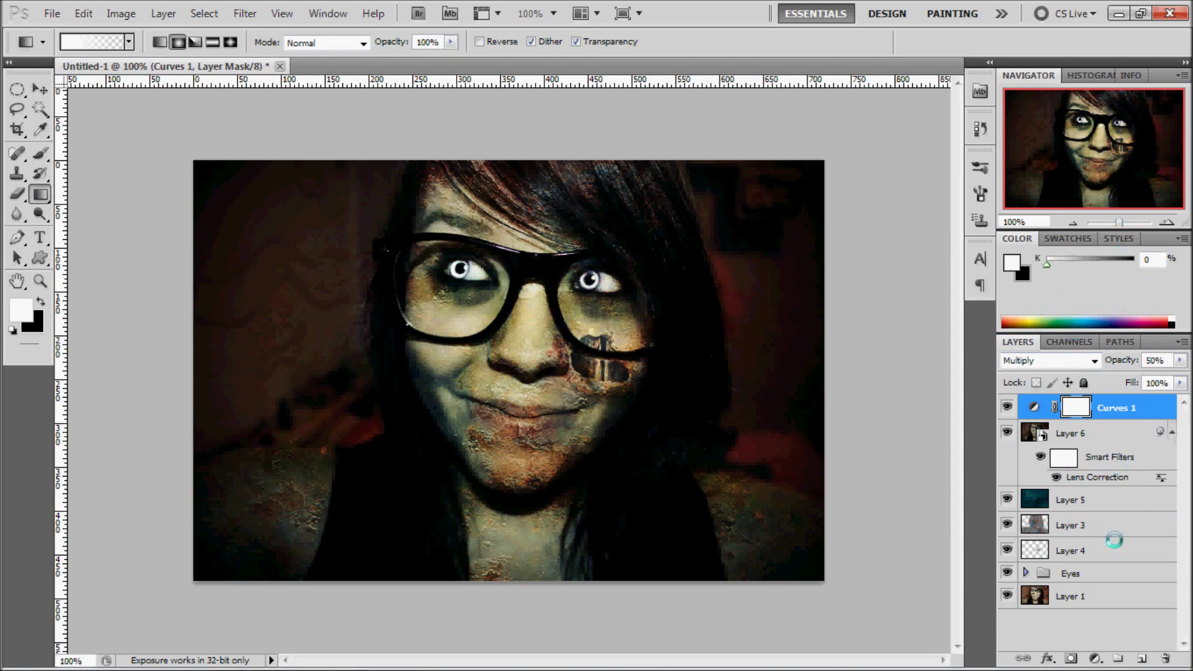
left_click_drag(1118, 222, 1122, 220)
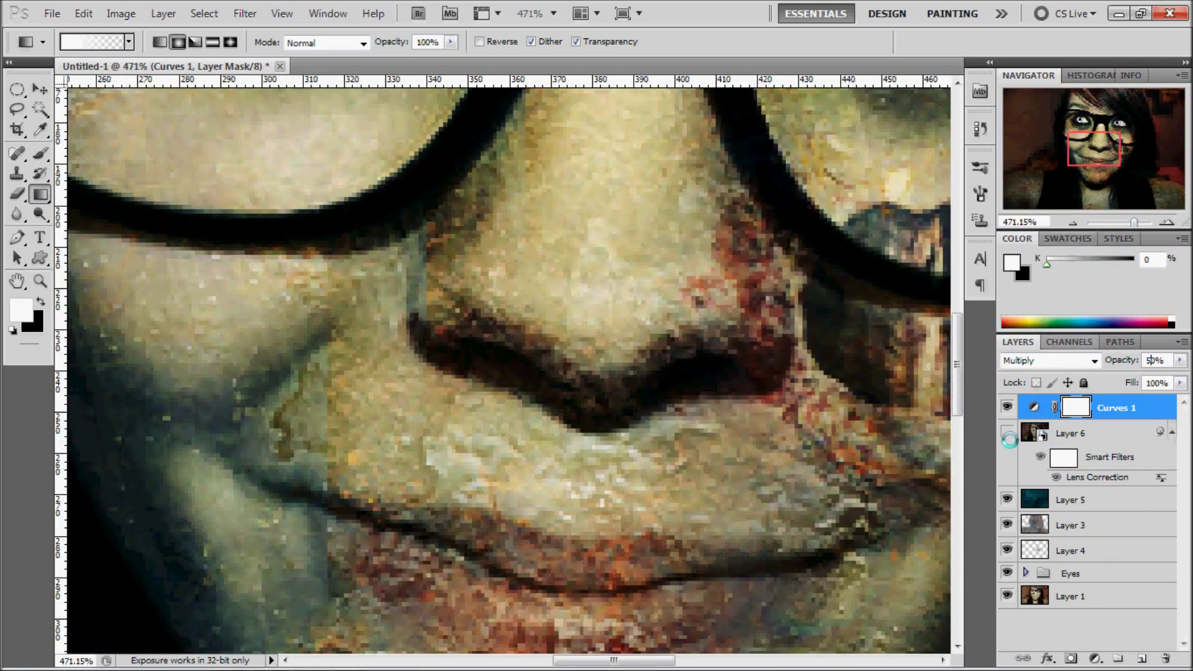
Step: Fit the image in the window and set up the Burn tool's brush size
key("ctrl+0")
key("o")
right_click(489, 374)
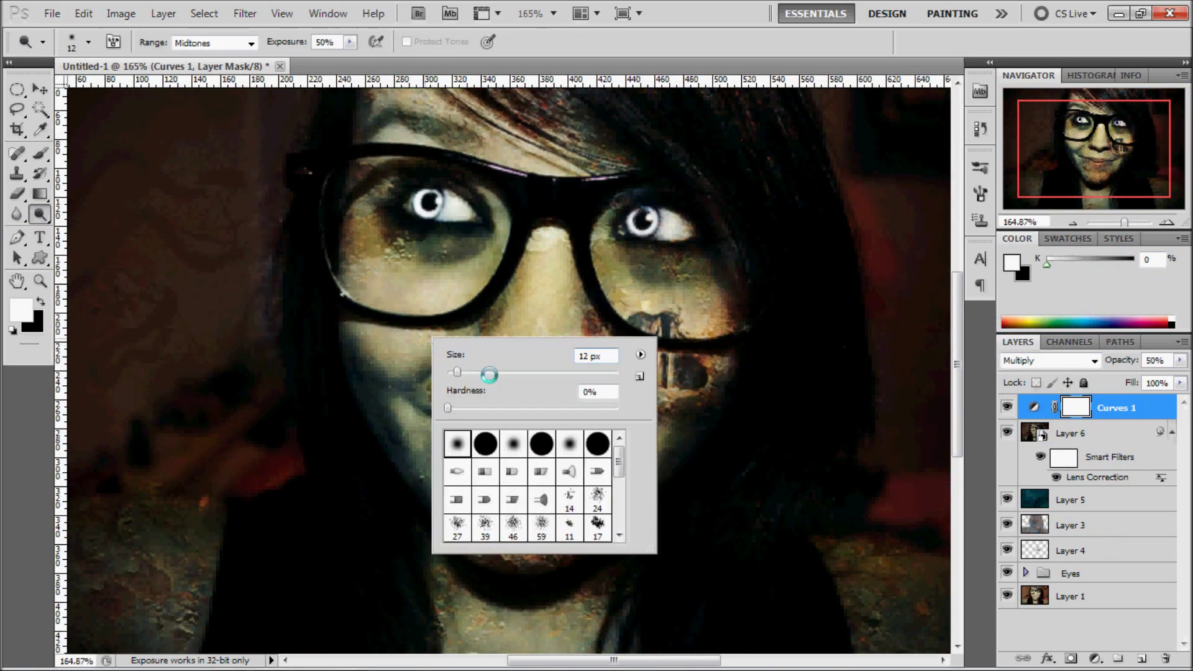
left_click_drag(45, 212, 81, 230)
right_click(459, 430)
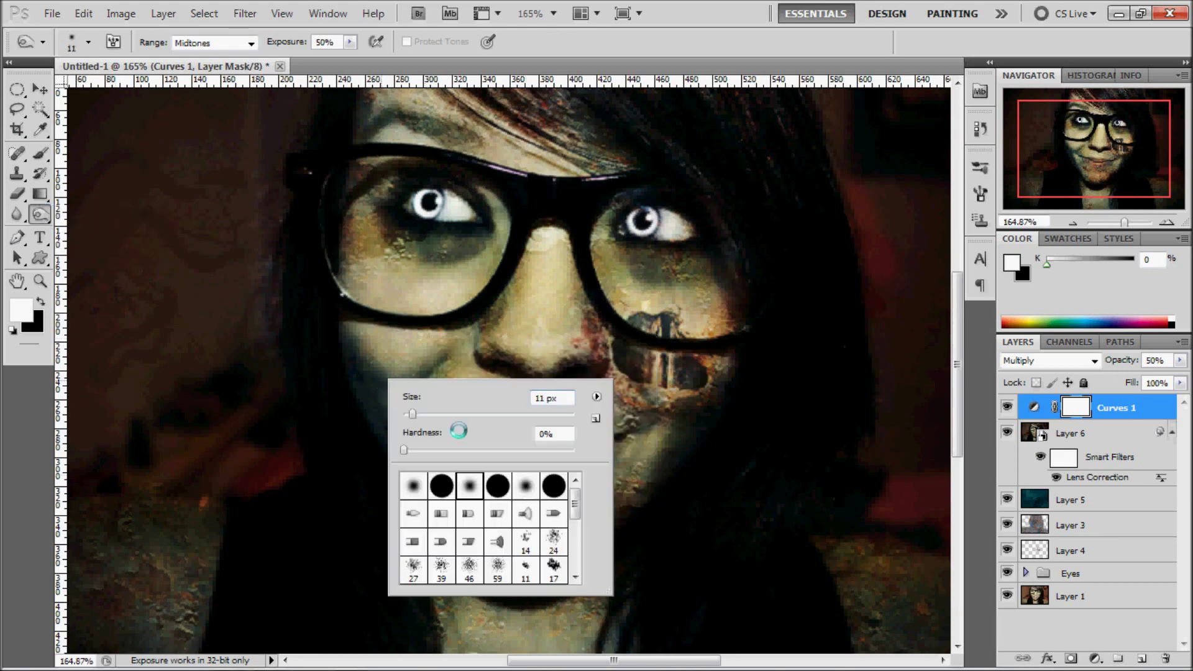
key("Return")
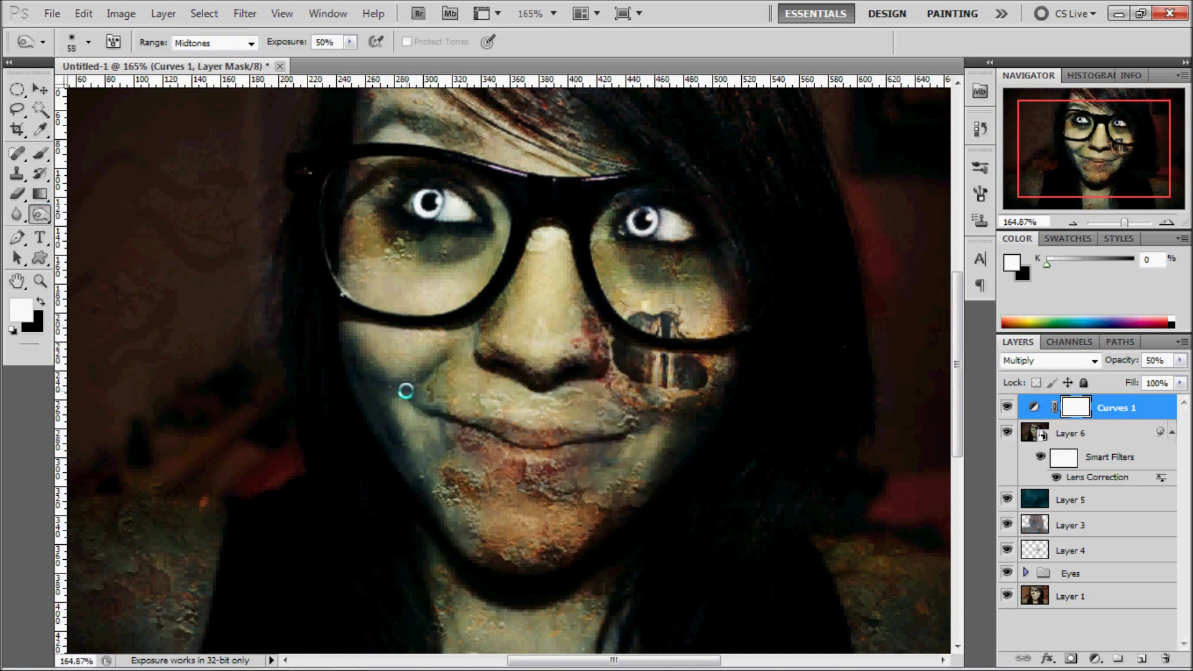
Step: Rasterize Layer 6, baking in its Lens Correction vignette
key("alt+bracketleft")
right_click(1115, 432)
left_click(932, 394)
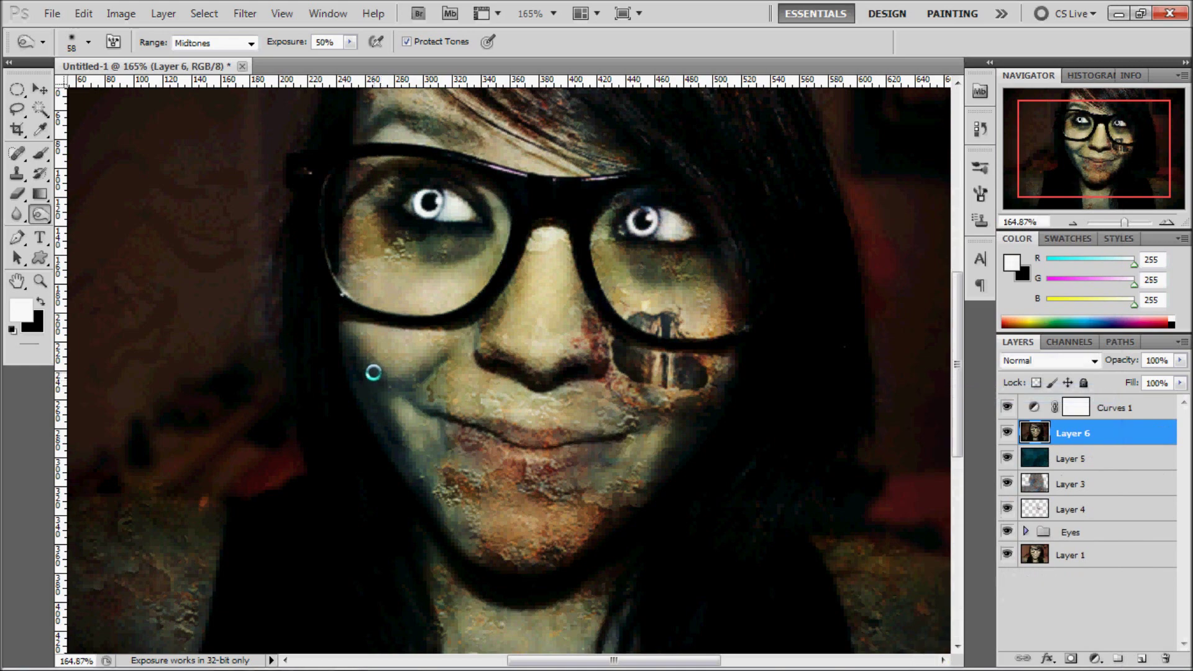
scroll(653, 551, "down", 2)
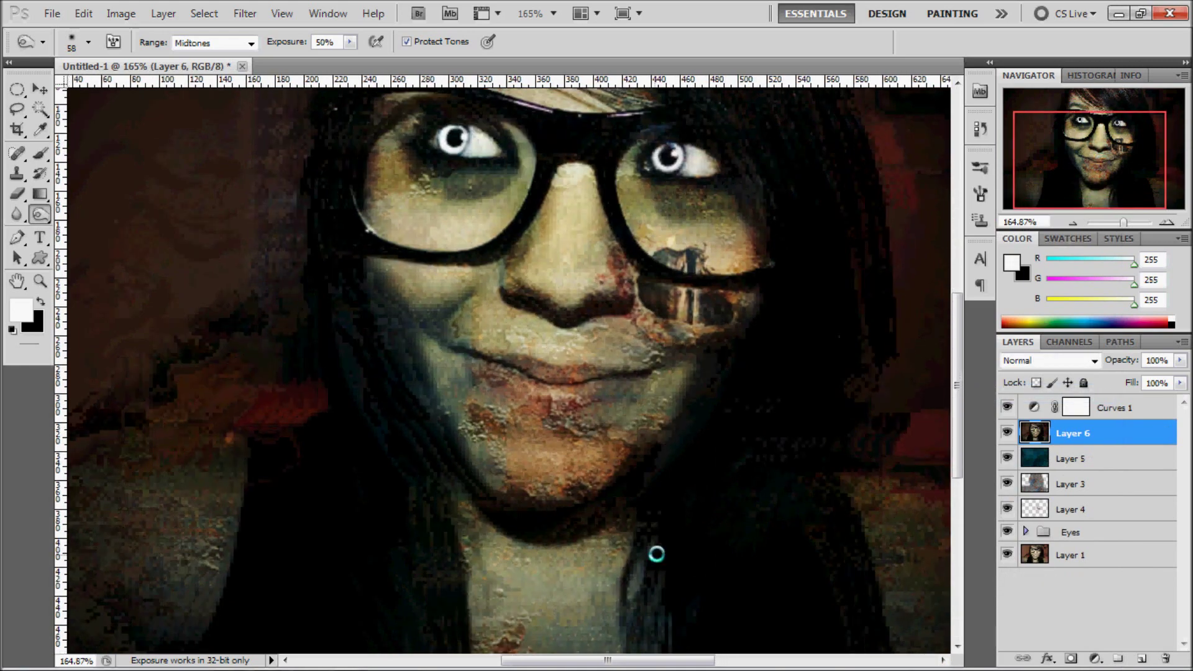
mouse_move(1120, 163)
left_mouse_down()
mouse_move(1169, 161)
mouse_move(1081, 137)
left_mouse_up()
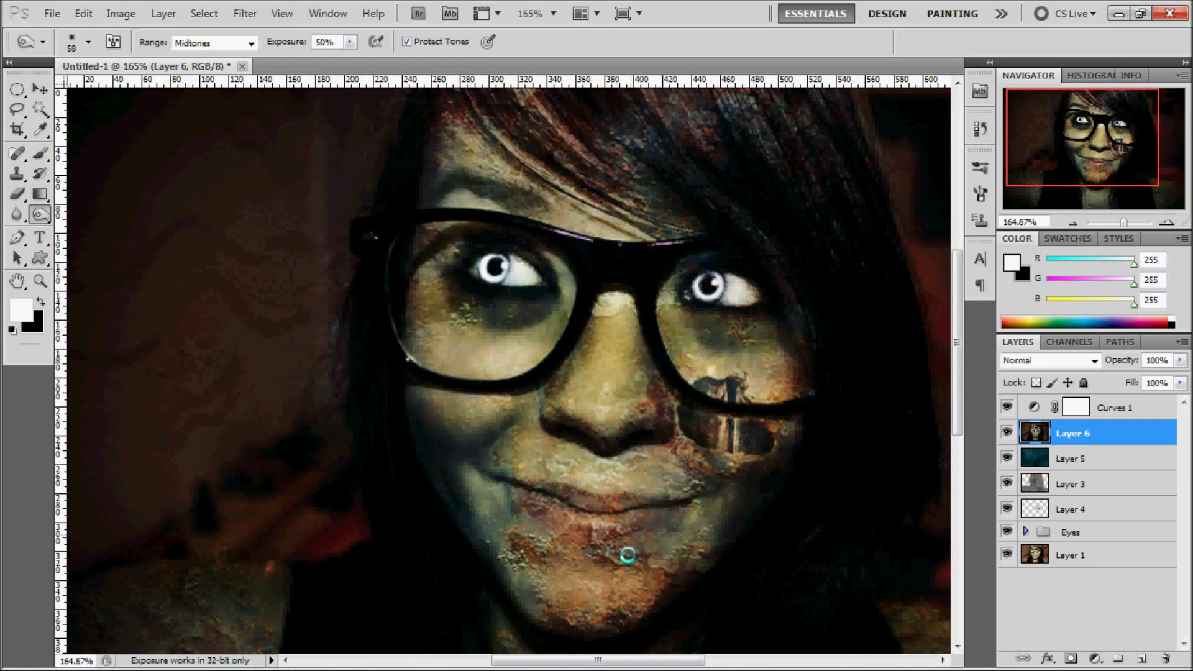
type("10")
key("Return")
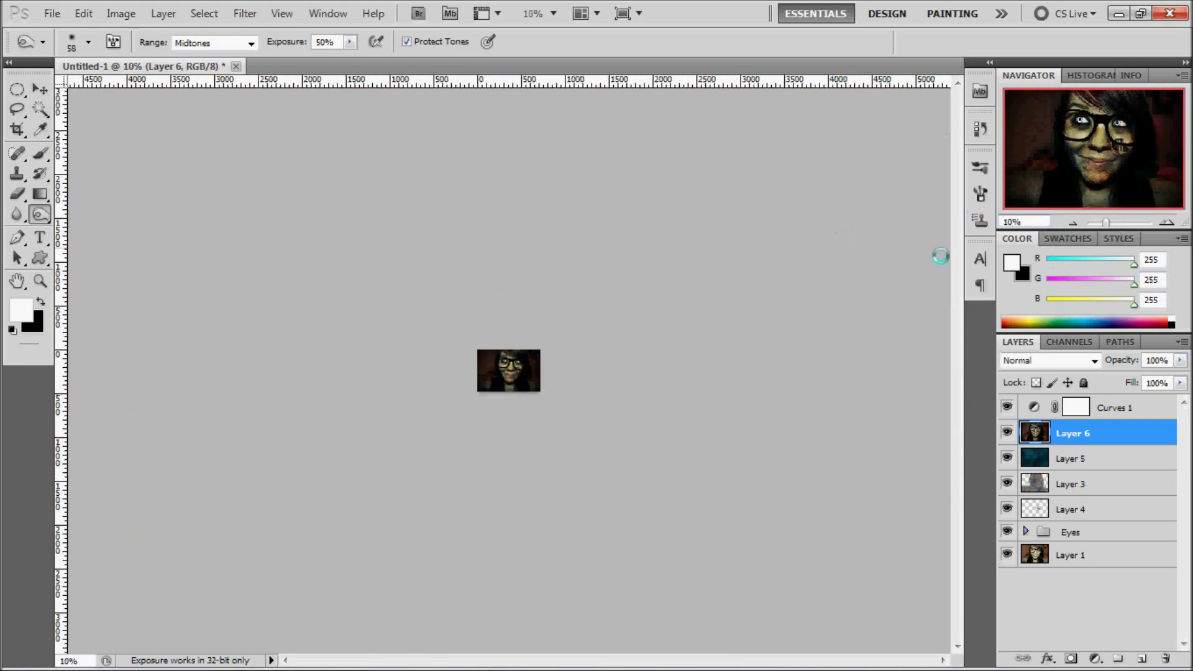
Step: Zoom to 100% and add a new empty layer above Curves 1
type("100")
key("Return")
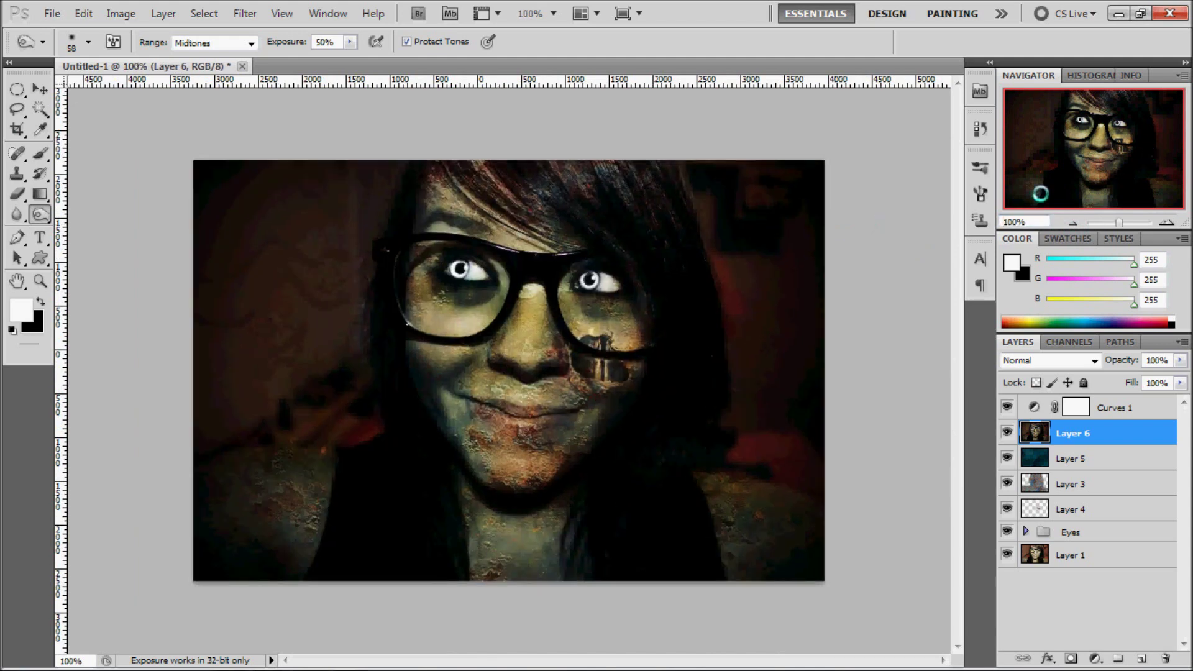
left_click(1111, 406)
left_click(1141, 658)
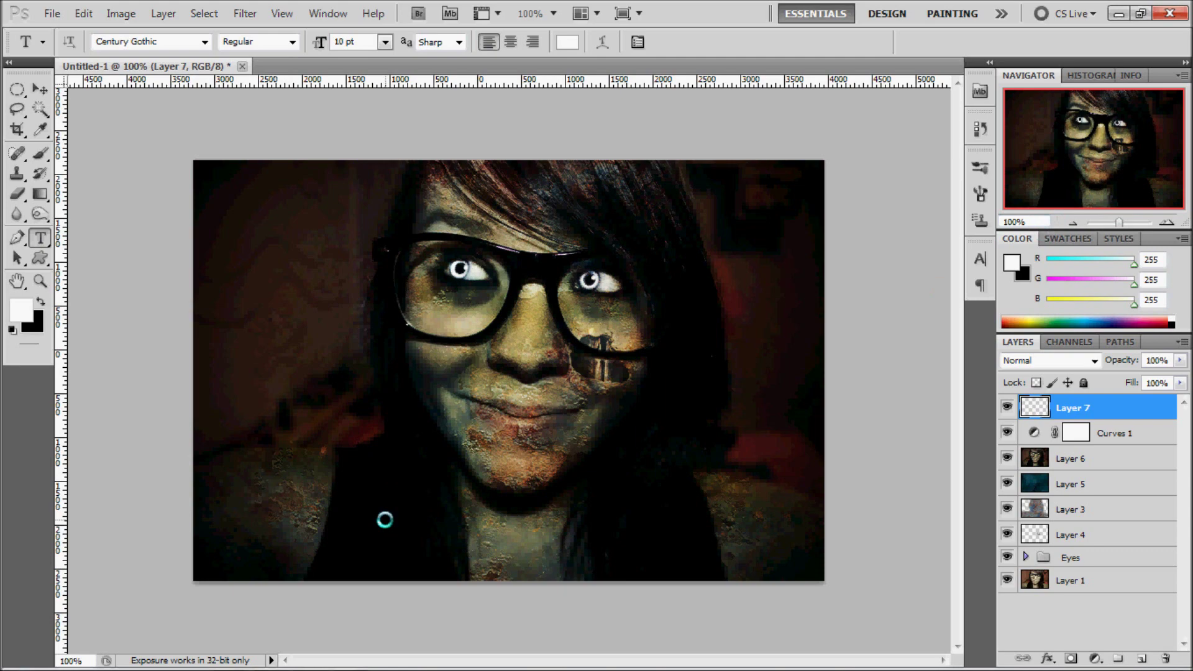
scroll(434, 385, "up", 1)
scroll(495, 434, "up", 3)
scroll(588, 309, "down", 3)
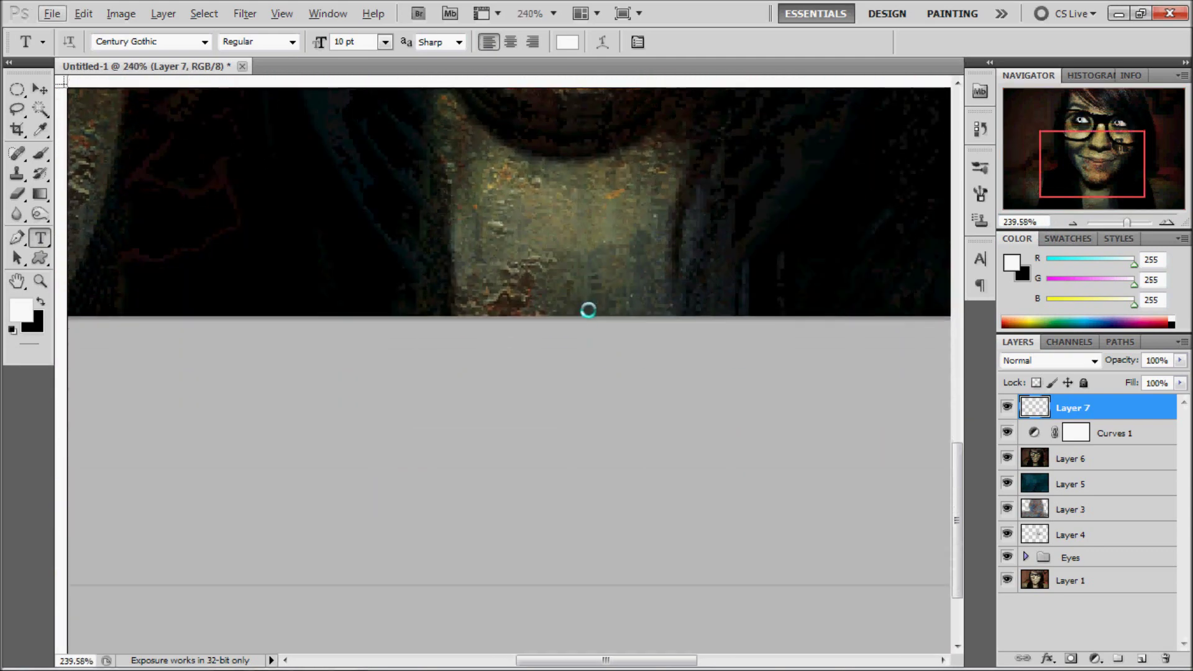
scroll(630, 442, "down", 3)
Step: Add a 12 pt paragraph text box along the bottom holding the deviantART web address
left_click_drag(869, 611, 148, 589)
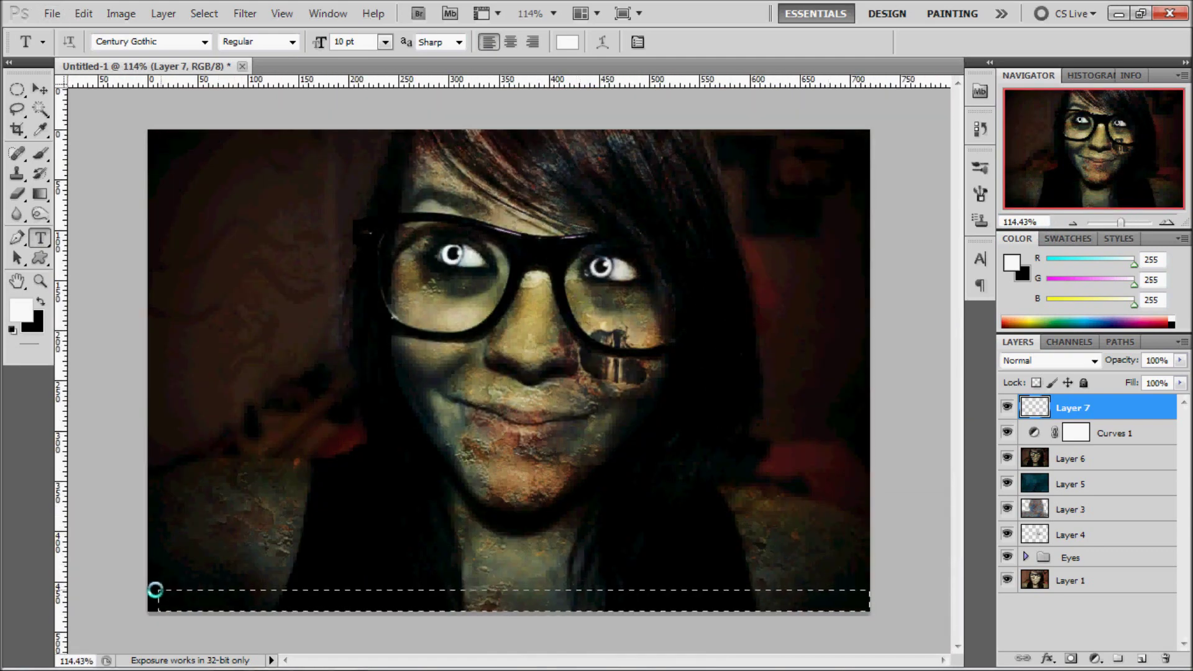
left_click(385, 41)
left_click(372, 184)
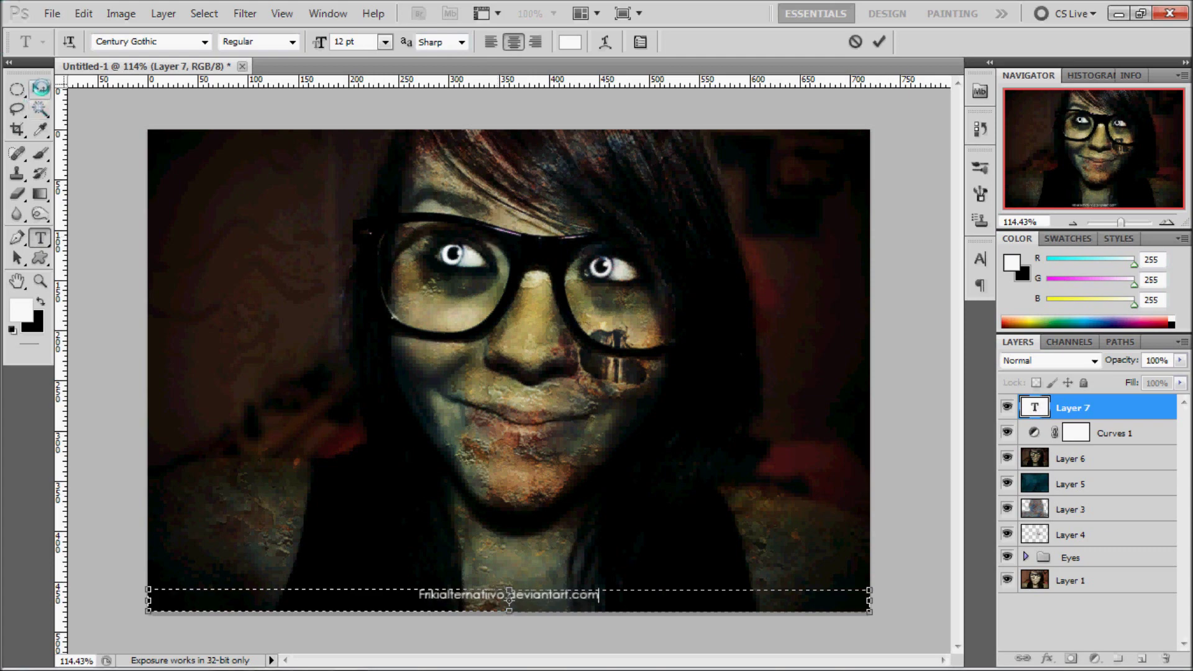
left_click(40, 89)
Step: Nudge the watermark text slightly lower and return the view to 100%
scroll(767, 401, "up", 5)
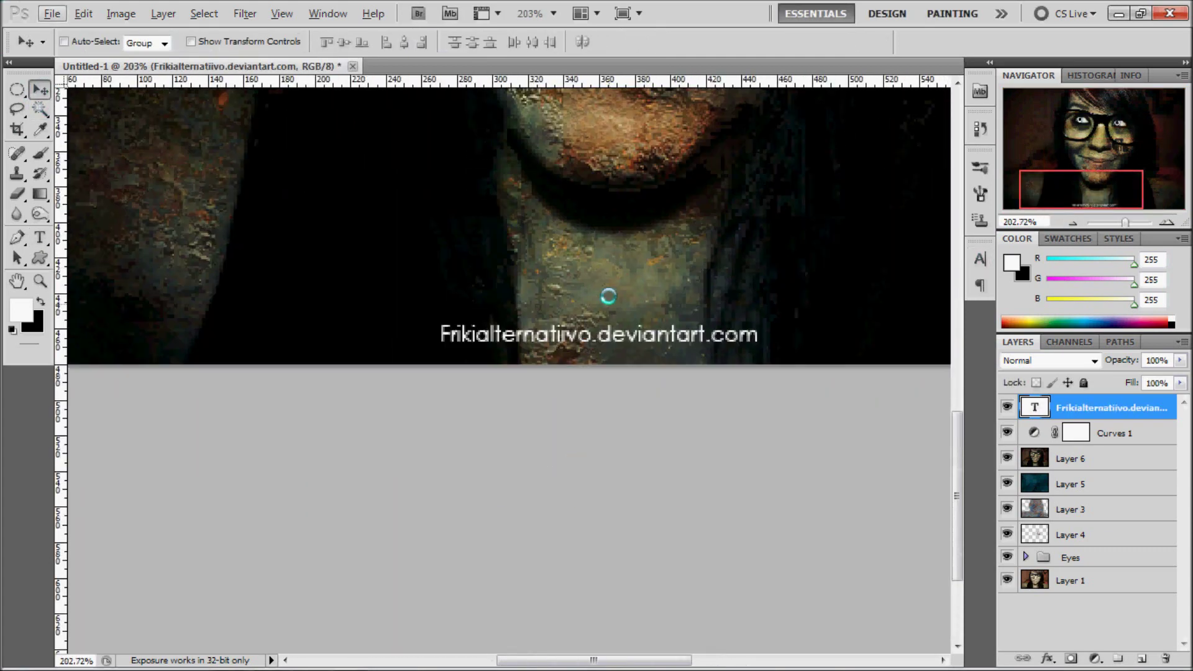
scroll(602, 305, "up", 3)
scroll(615, 336, "up", 1)
left_click_drag(624, 351, 652, 380)
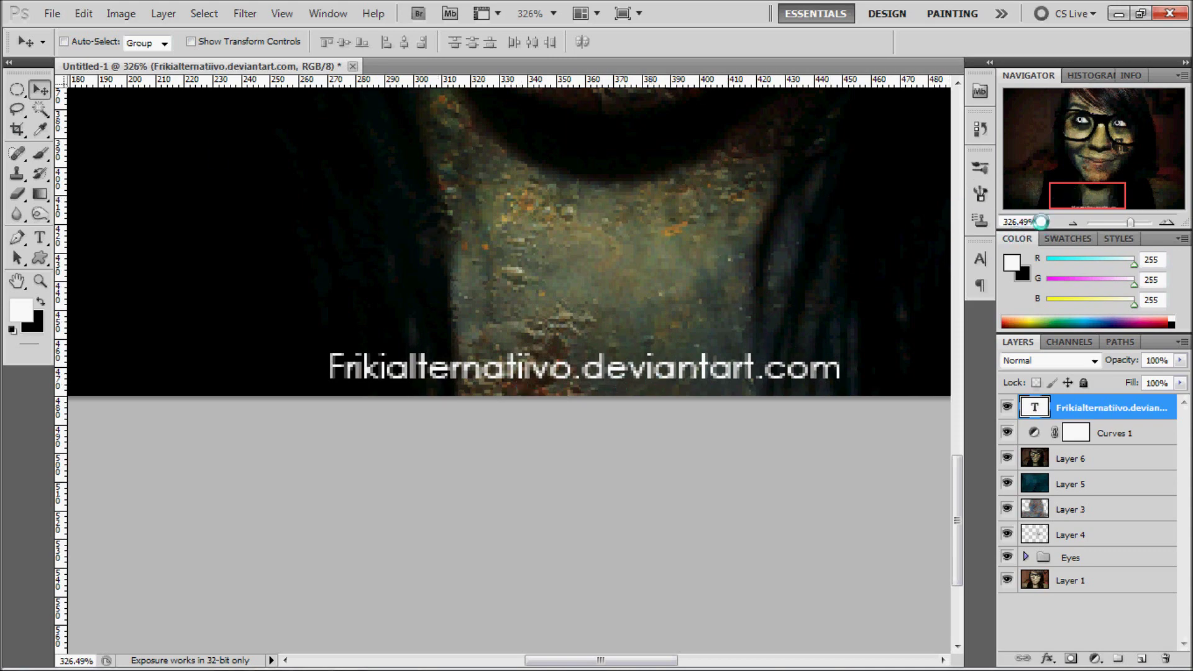
type("100")
key("Return")
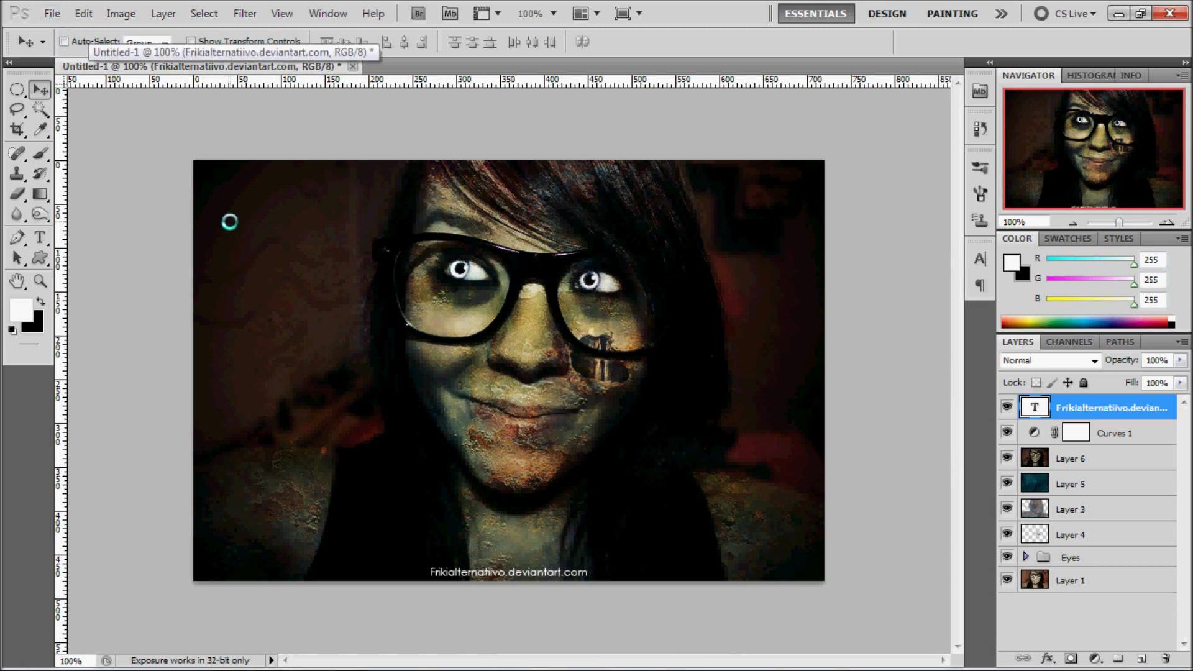
Step: Hide all panels and set the pasteboard surround to Black
key("Tab")
right_click(228, 99)
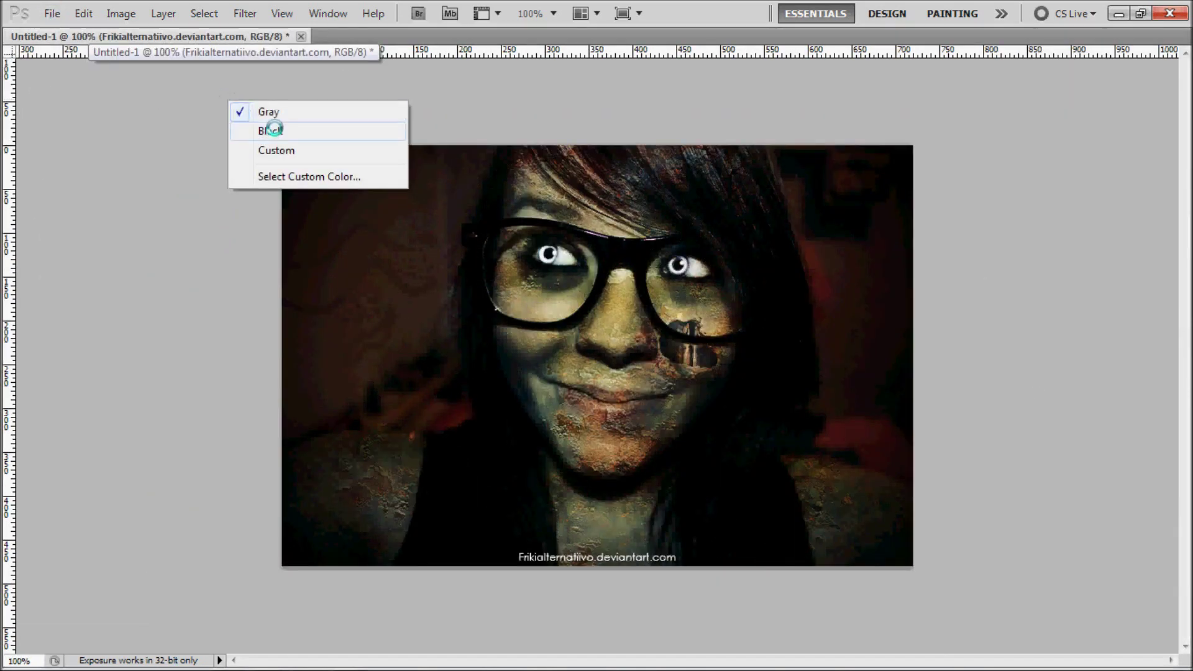
left_click(248, 131)
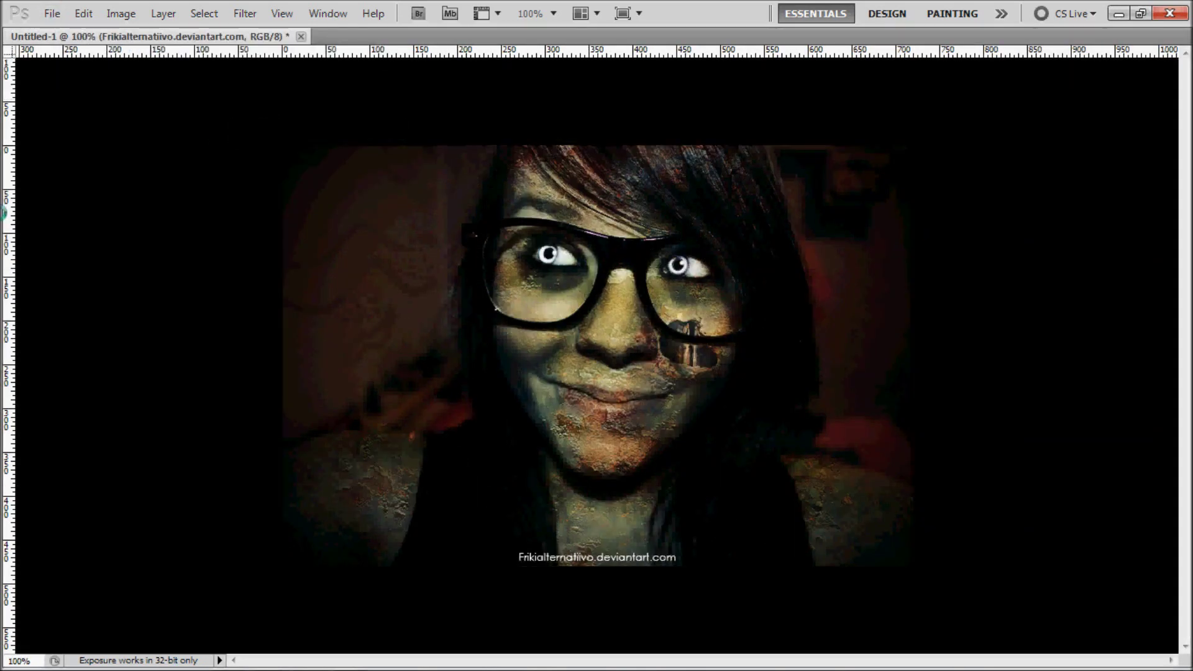